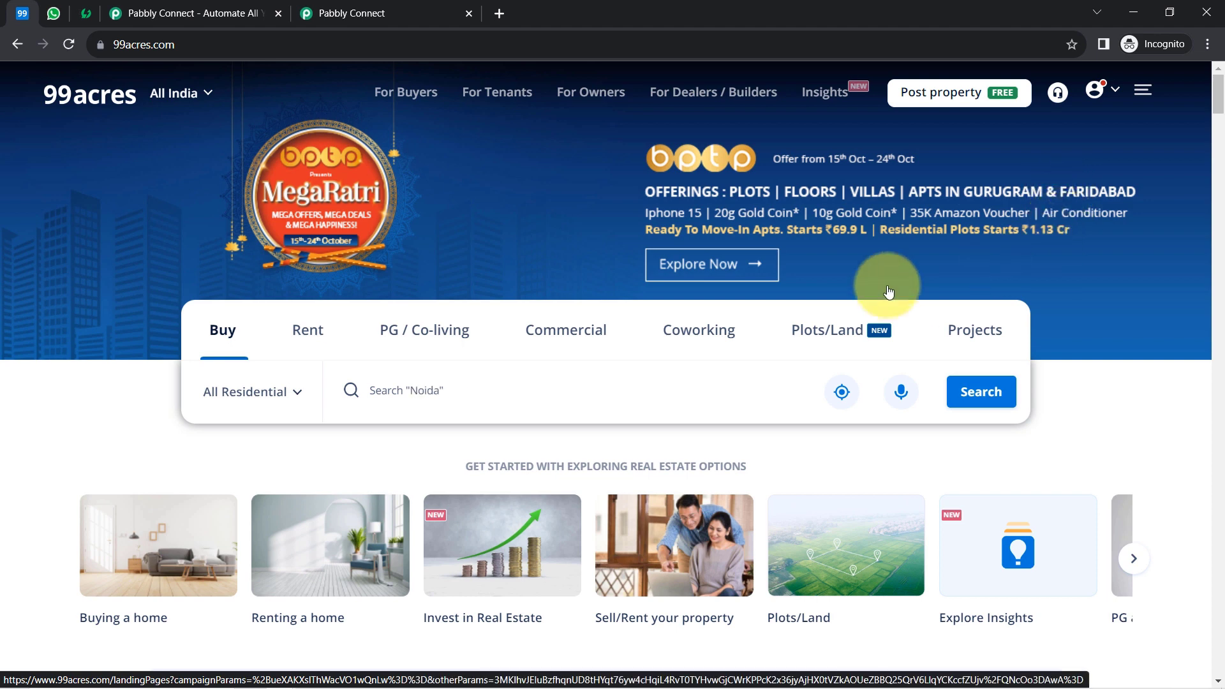
# Step: Switch to WhatsApp Web and review the Pabbly Team message's brochure attachment, greeting, submitted details and brochure link text
pyautogui.click(52, 11)
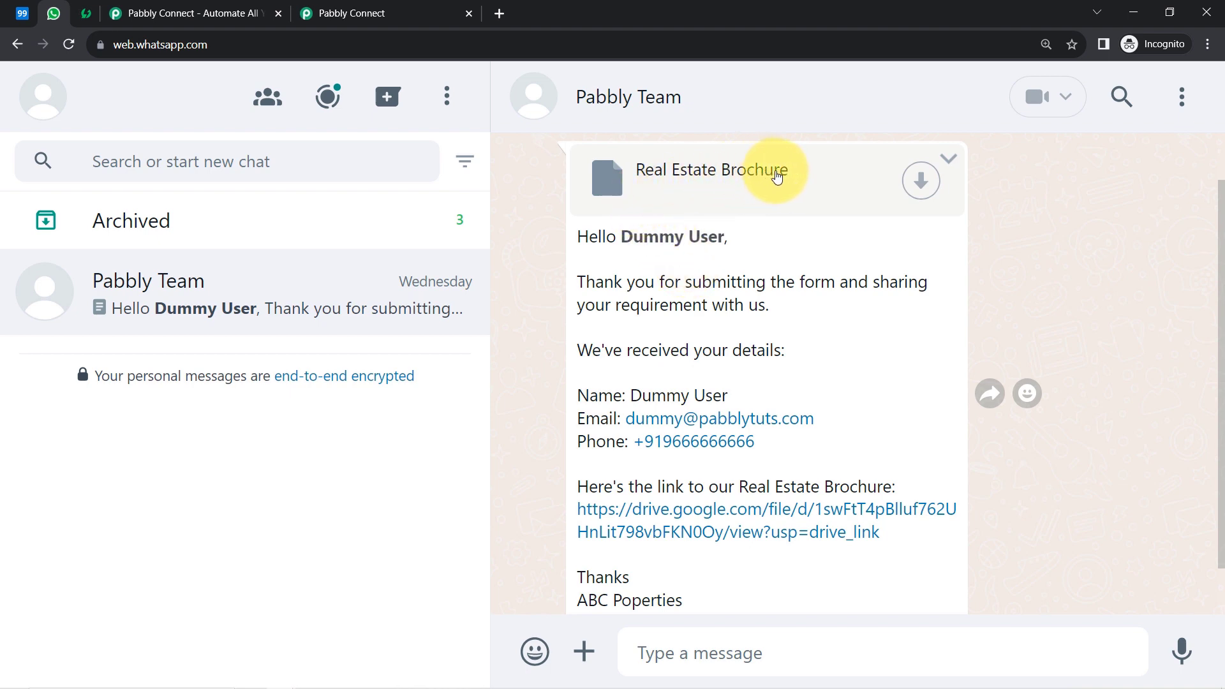
pyautogui.moveTo(592, 247); pyautogui.dragTo(719, 247)
pyautogui.moveTo(596, 282); pyautogui.dragTo(777, 323)
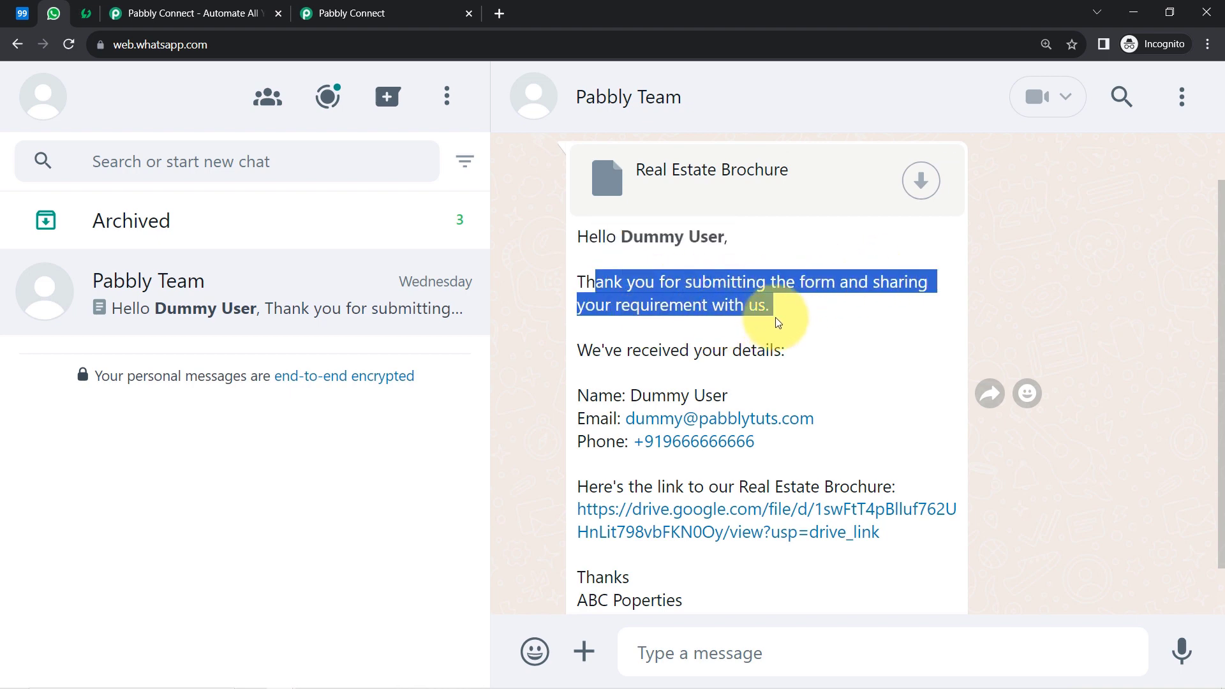
pyautogui.moveTo(601, 351); pyautogui.dragTo(774, 351)
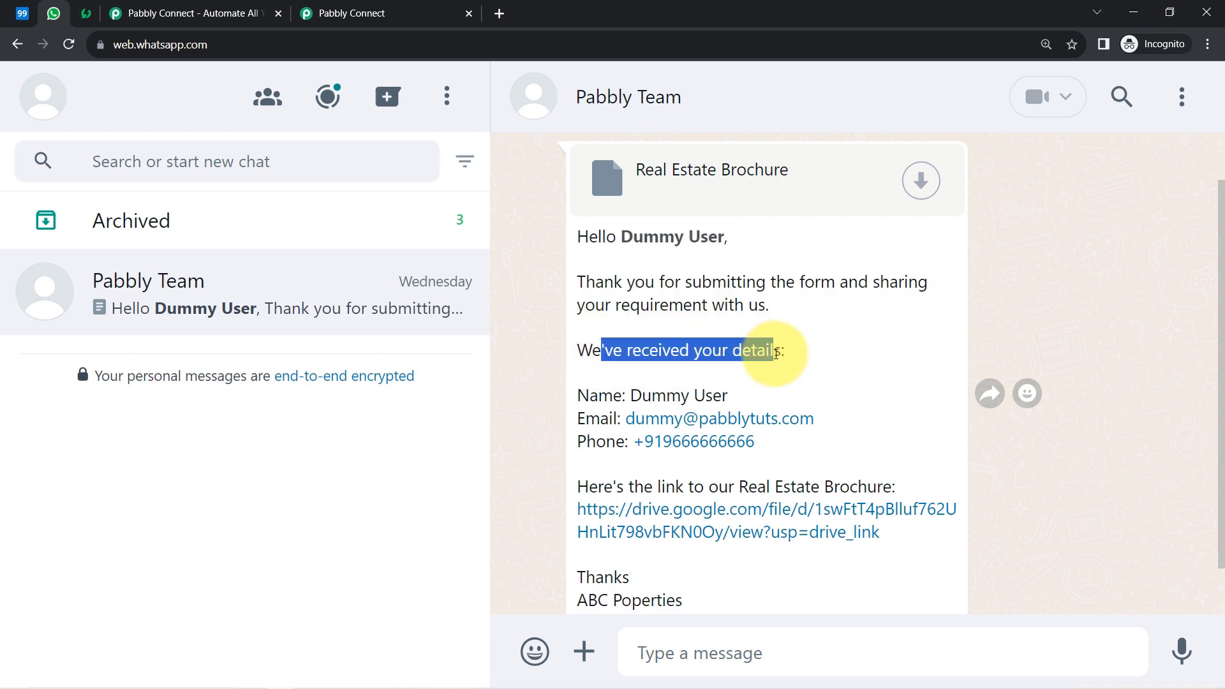
pyautogui.moveTo(644, 488); pyautogui.dragTo(878, 480)
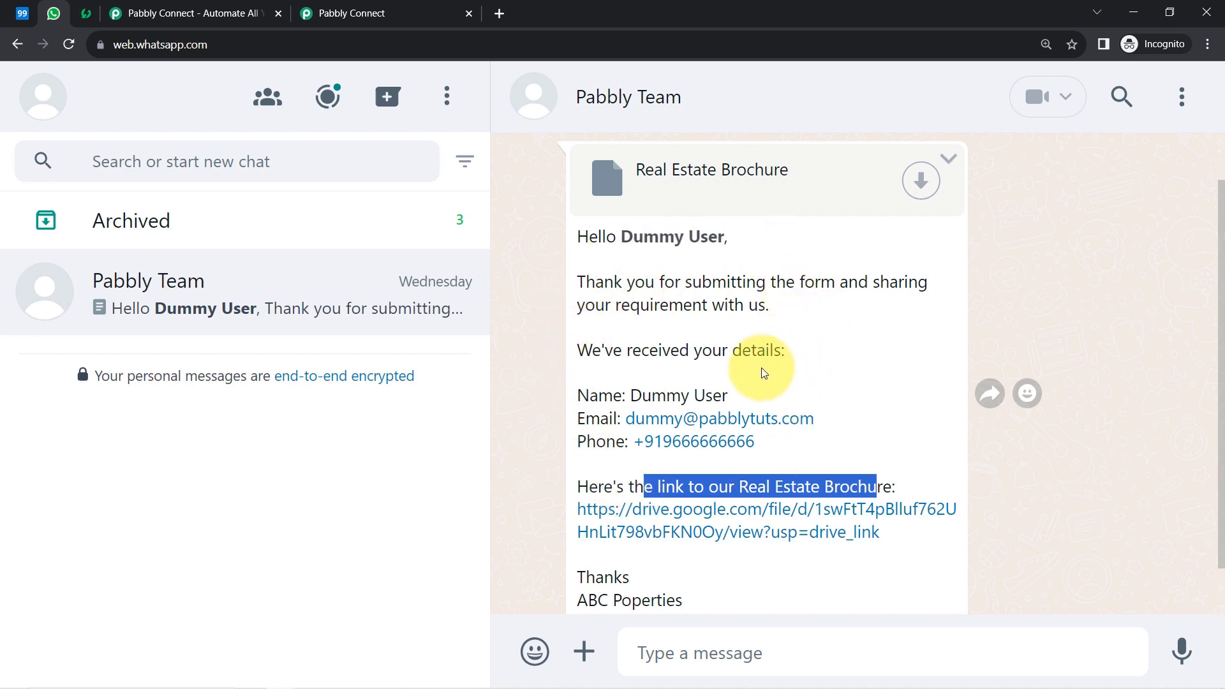
pyautogui.click(578, 293)
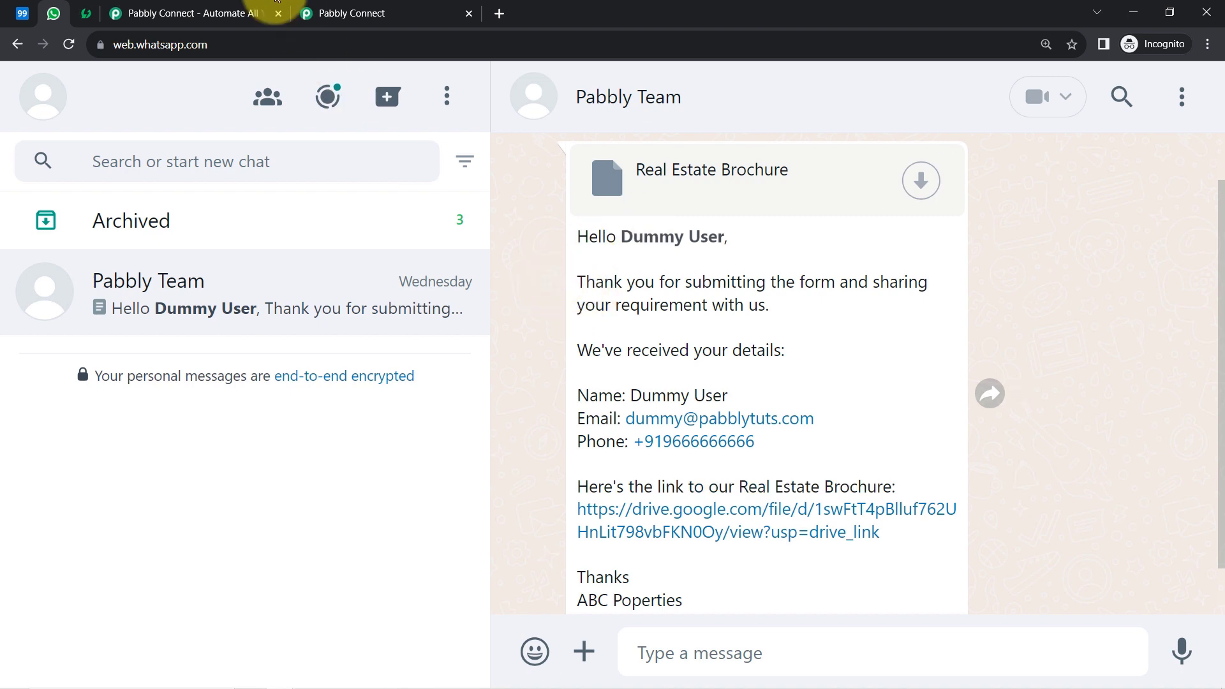
# Step: Look over the 99acres home page and the AiSensy Template Messages page, checking AiSensy's web address
pyautogui.click(22, 13)
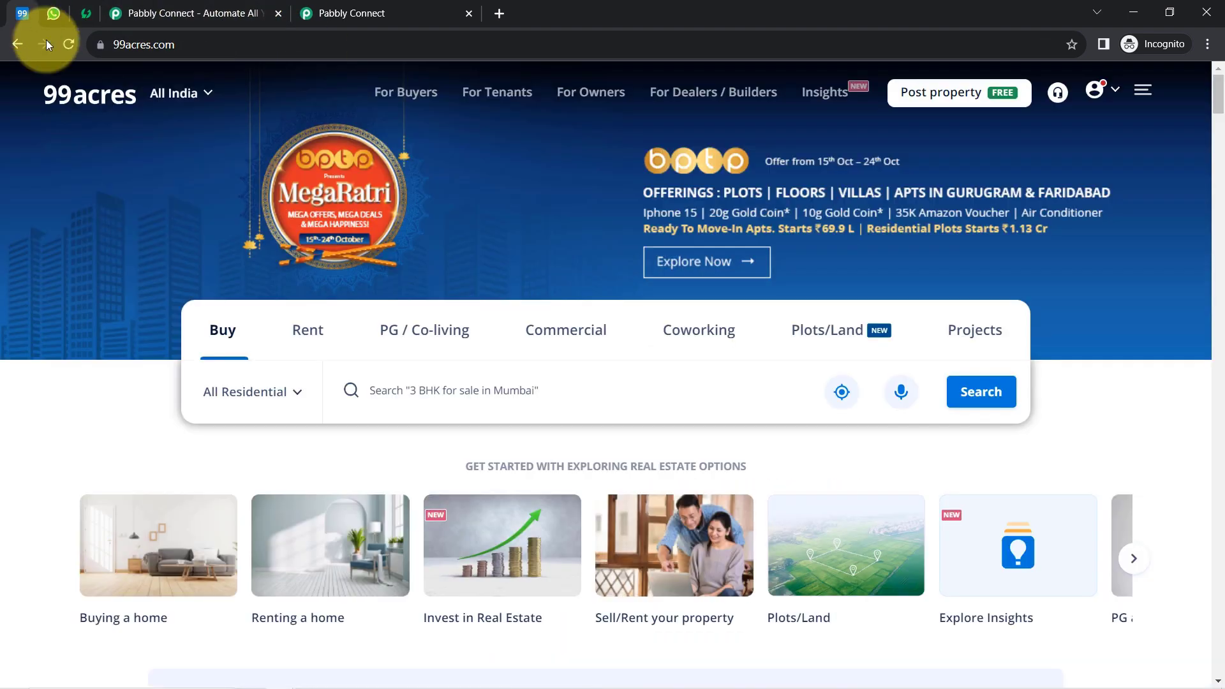
pyautogui.click(86, 12)
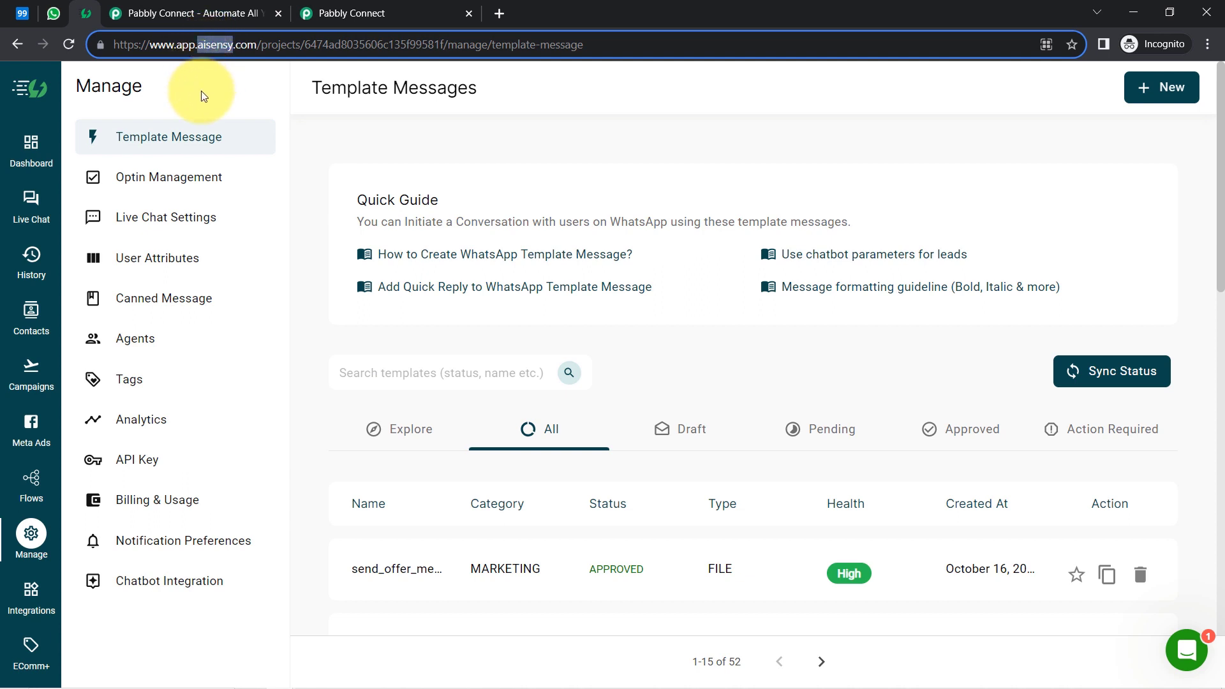
pyautogui.click(157, 71)
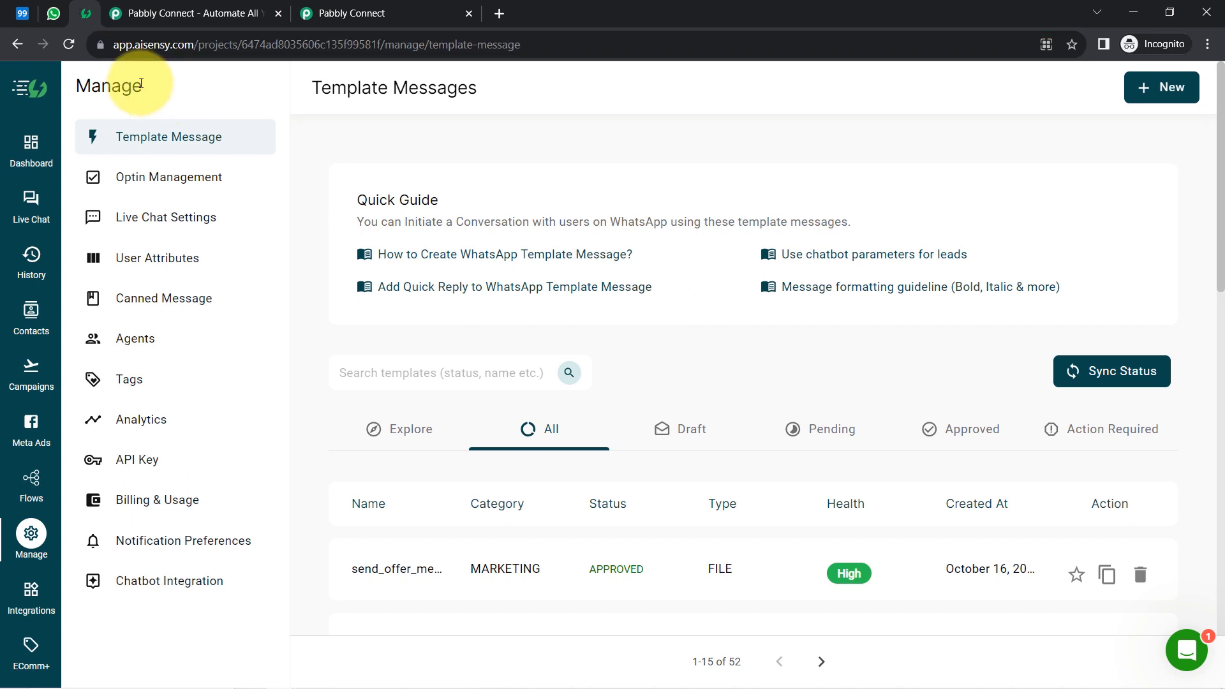
pyautogui.click(150, 45)
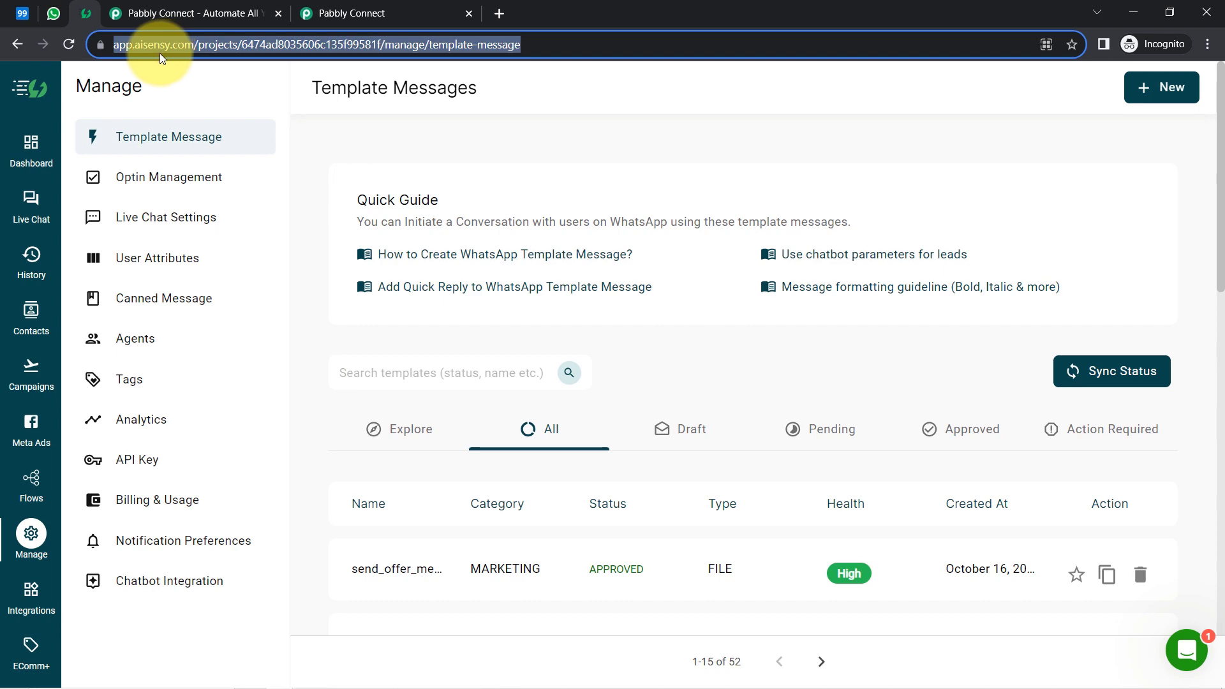
pyautogui.click(107, 79)
pyautogui.click(25, 14)
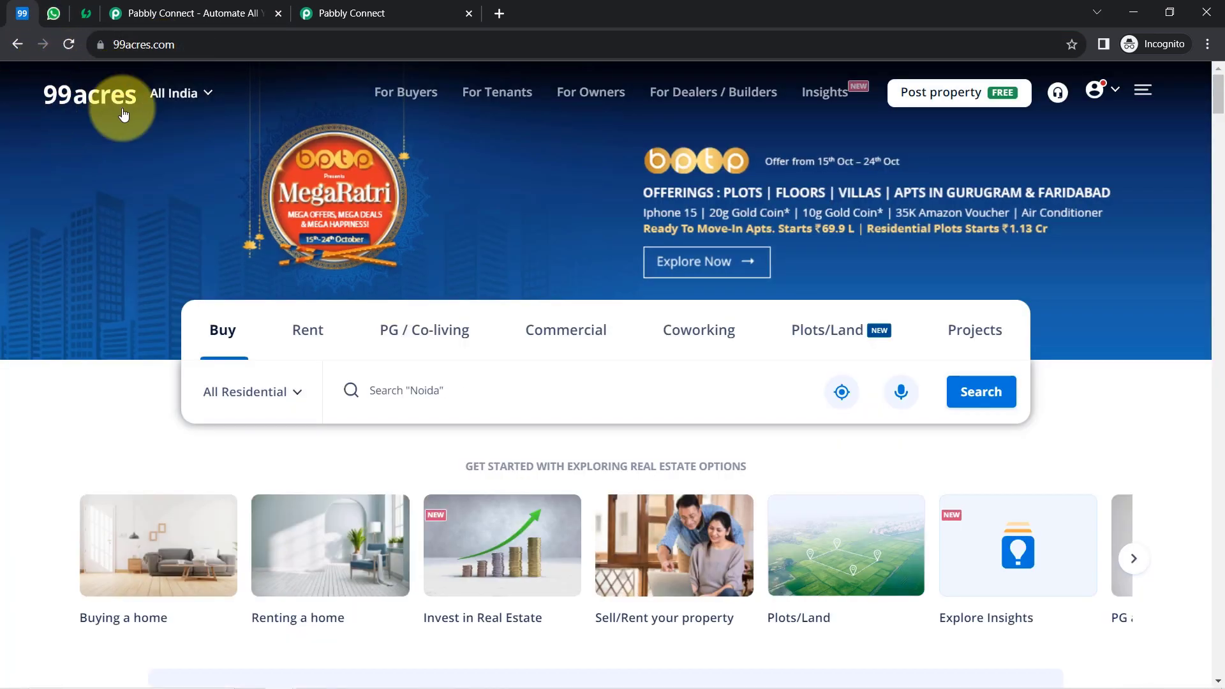
pyautogui.click(81, 12)
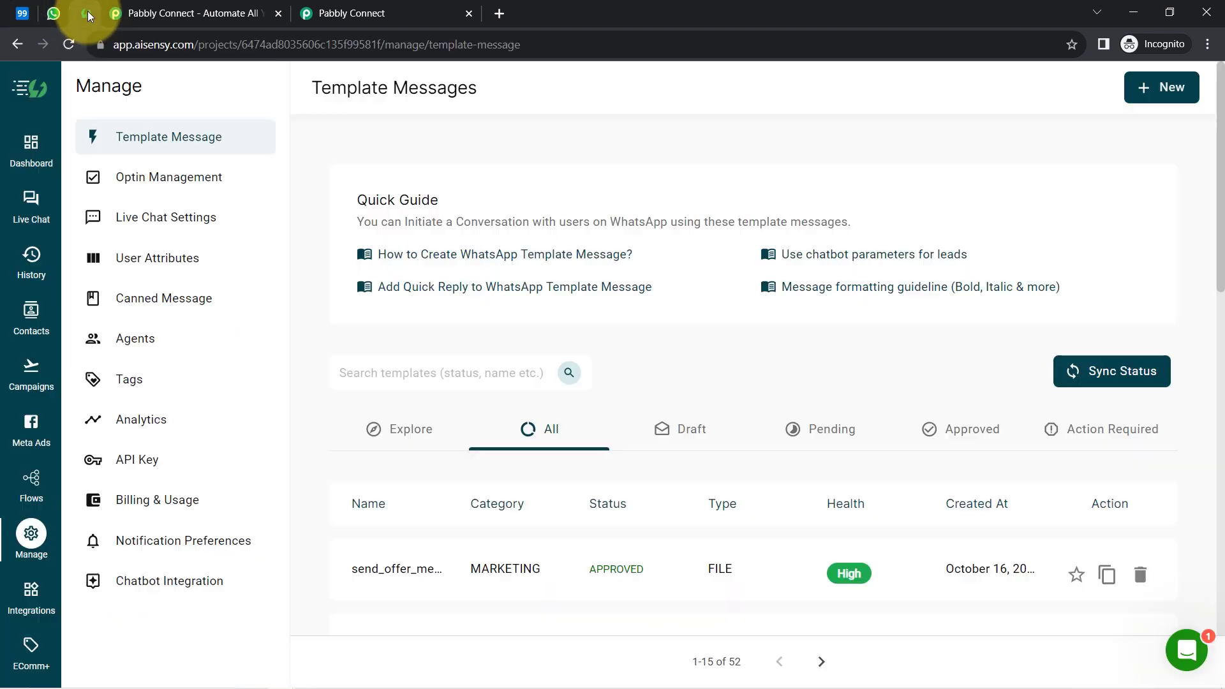
# Step: Examine the Pabbly Connect landing page's headline and web address, and briefly view the Pabbly Connect dashboard
pyautogui.click(173, 13)
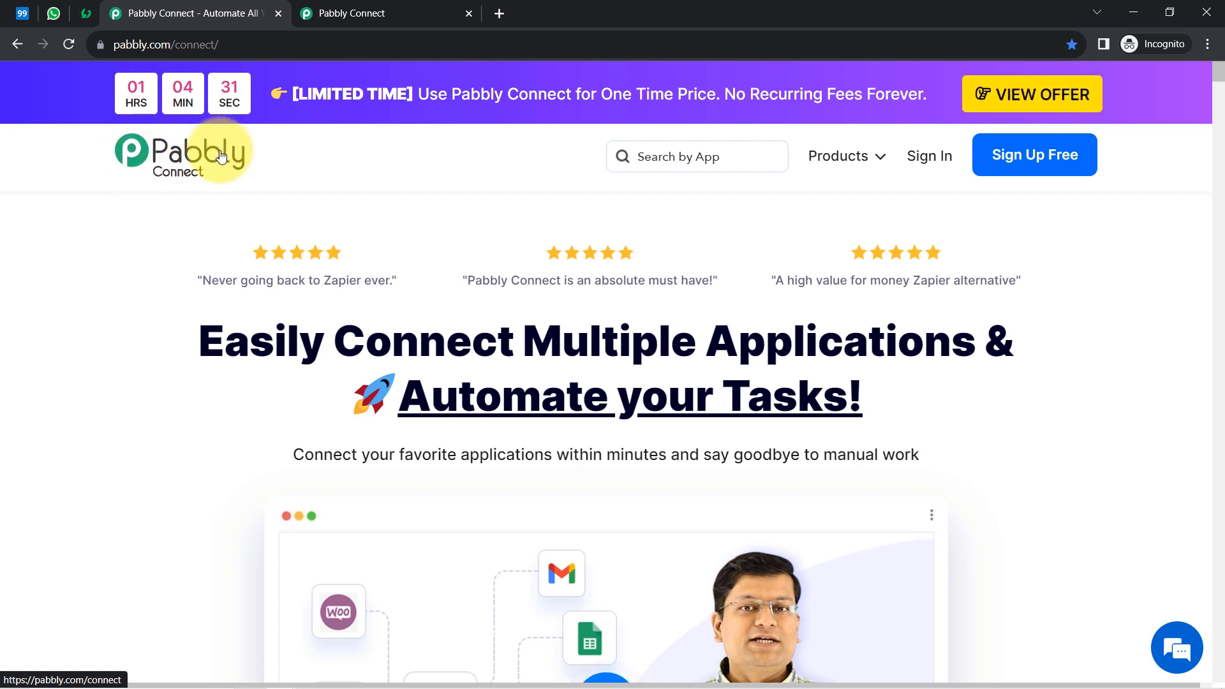
pyautogui.moveTo(224, 319); pyautogui.dragTo(720, 454)
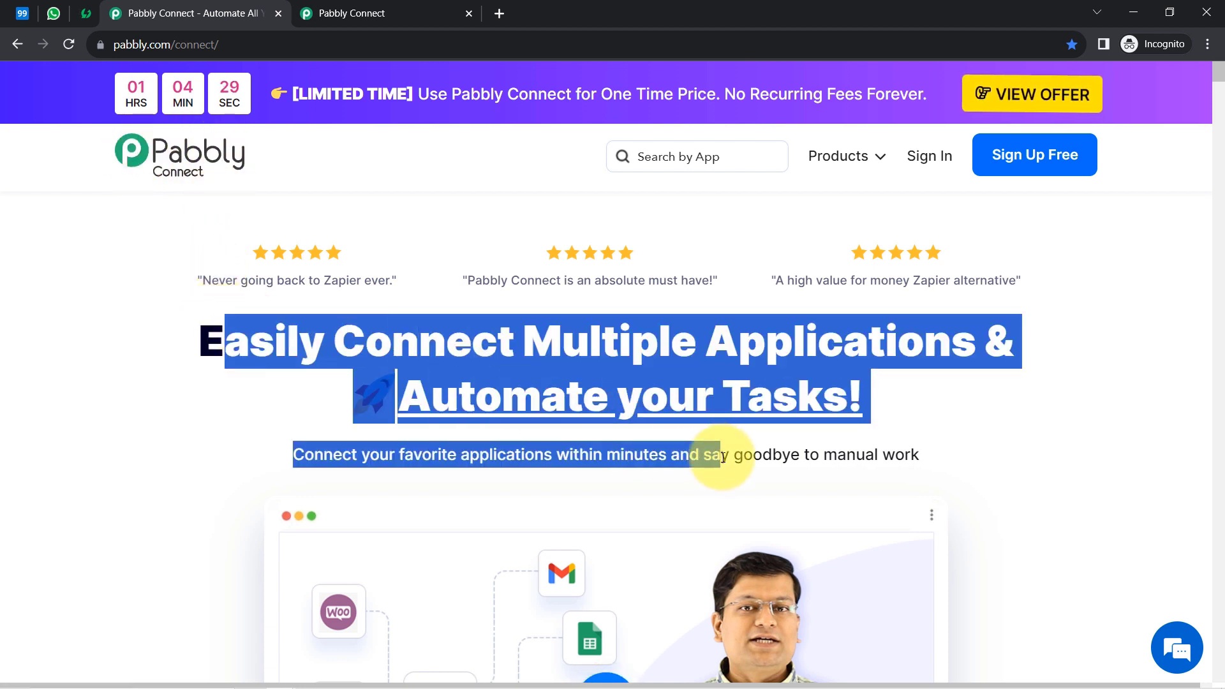
pyautogui.click(173, 44)
pyautogui.click(406, 11)
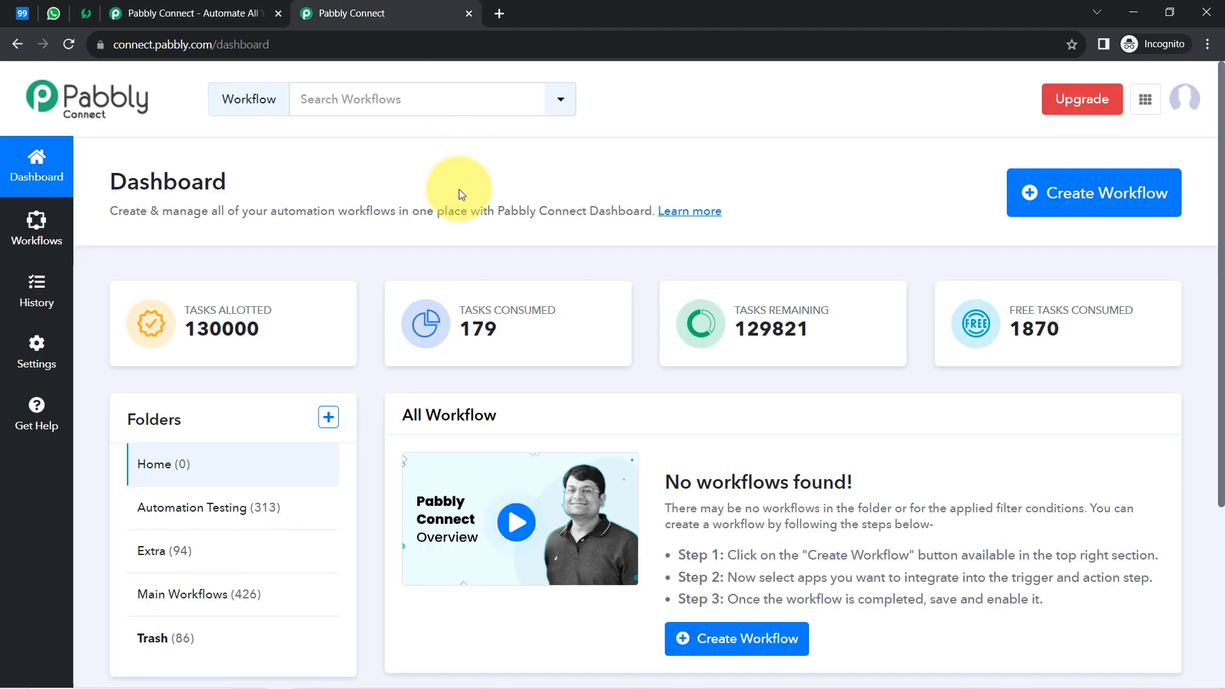
pyautogui.click(164, 12)
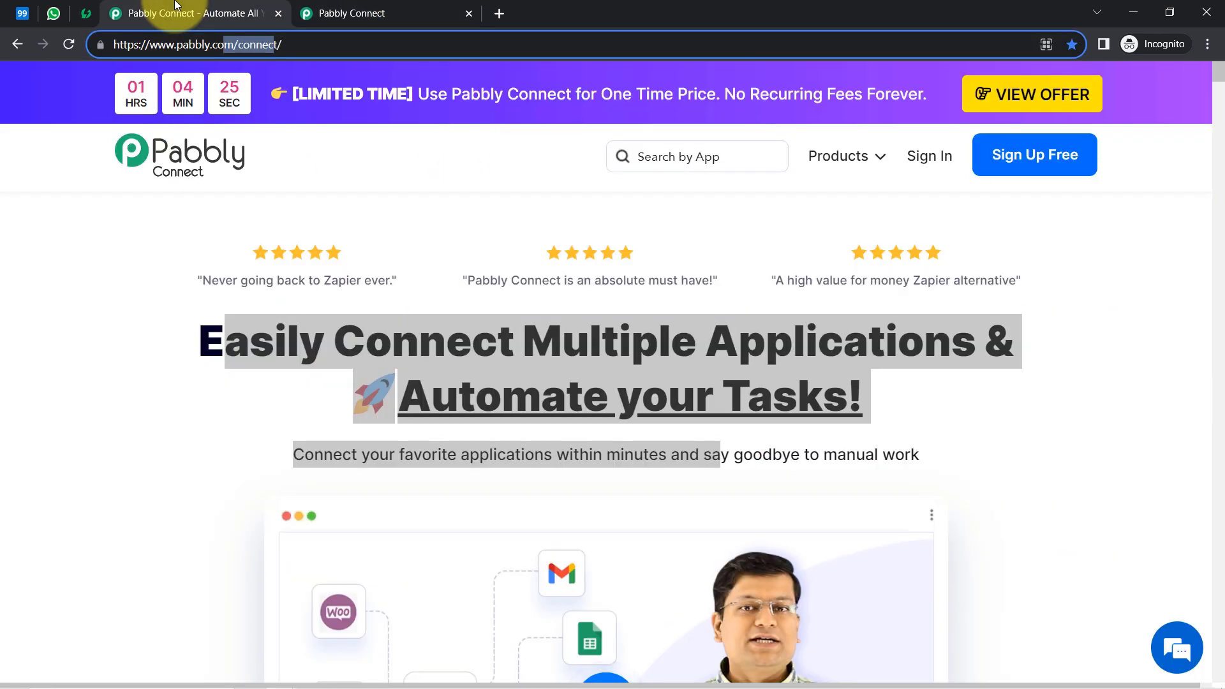
pyautogui.click(206, 382)
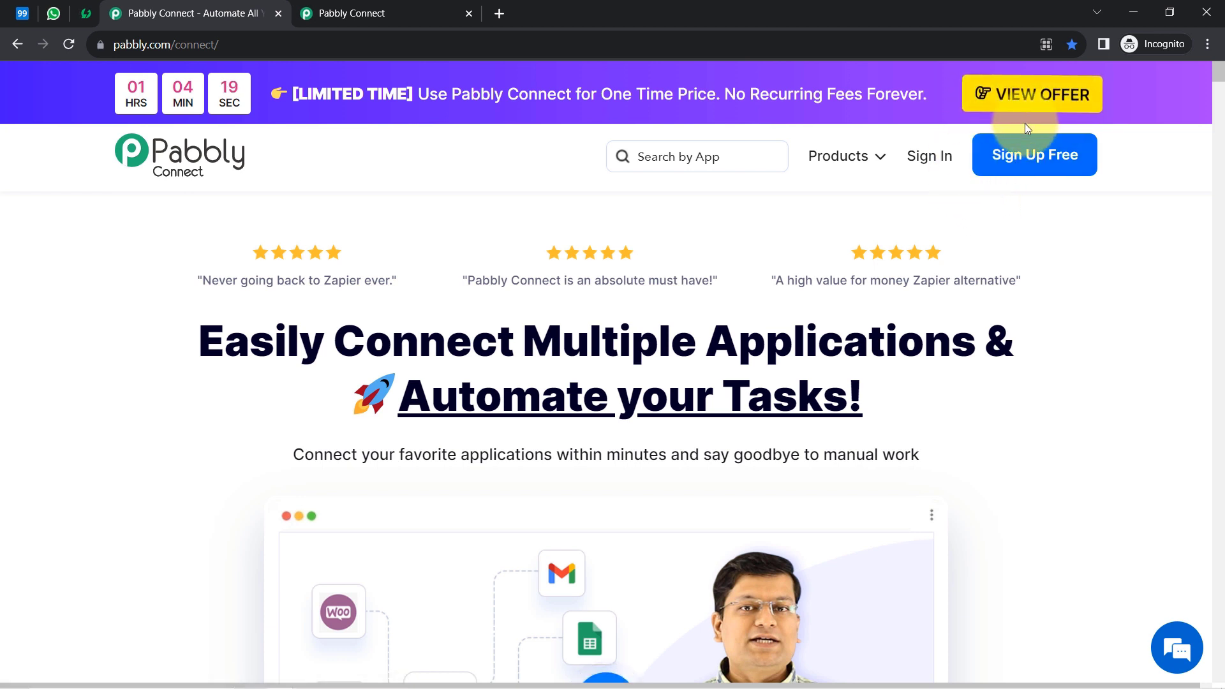
# Step: From the Pabbly Connect dashboard, start a new workflow named "Send WhatsApp Message to Real Estate Leads Automatically"
pyautogui.click(345, 7)
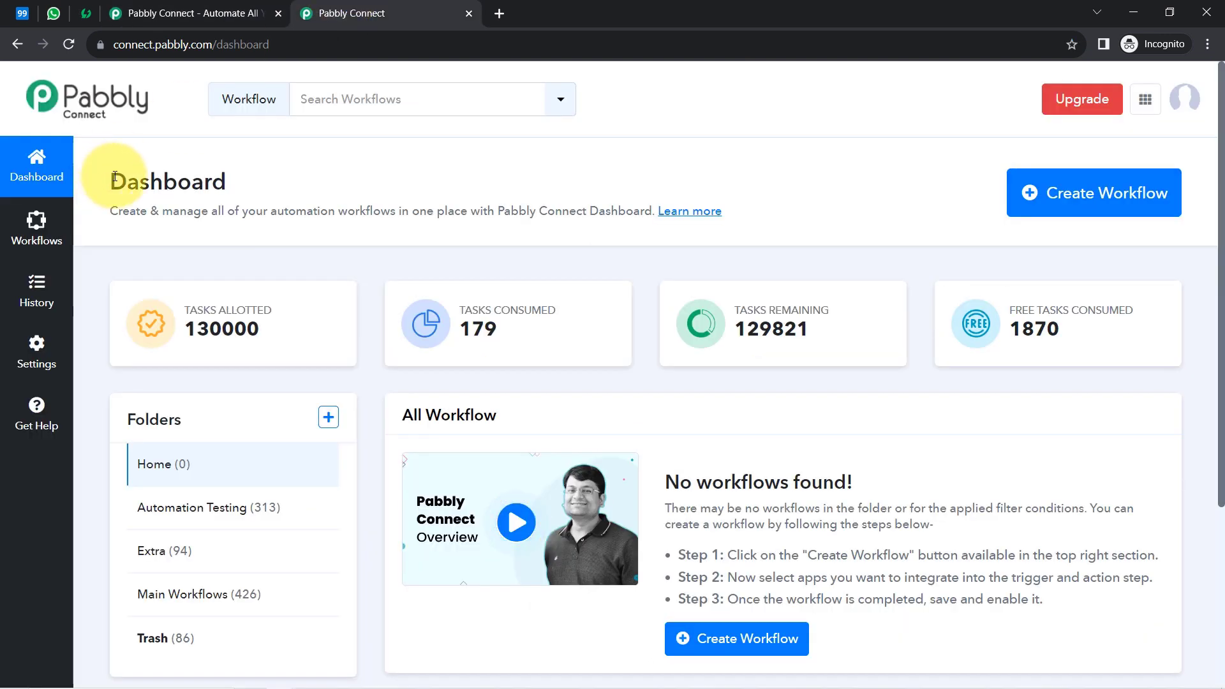
pyautogui.moveTo(114, 178); pyautogui.dragTo(246, 195)
pyautogui.click(245, 193)
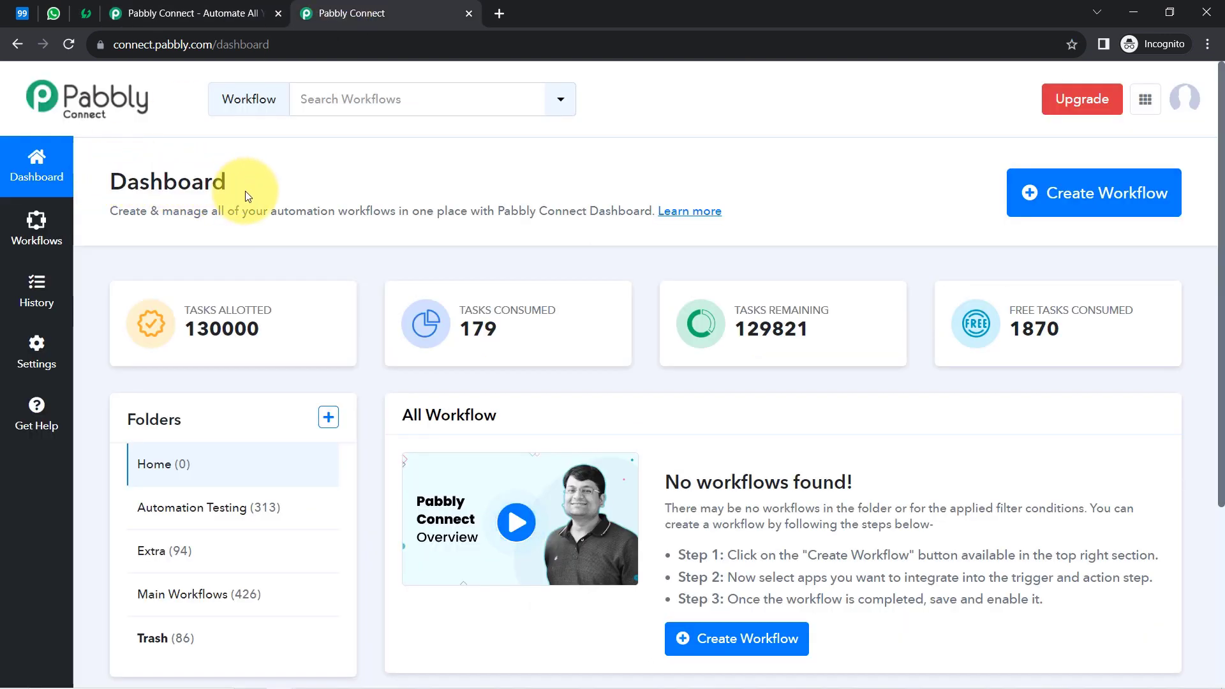
pyautogui.click(1077, 195)
pyautogui.click(487, 335)
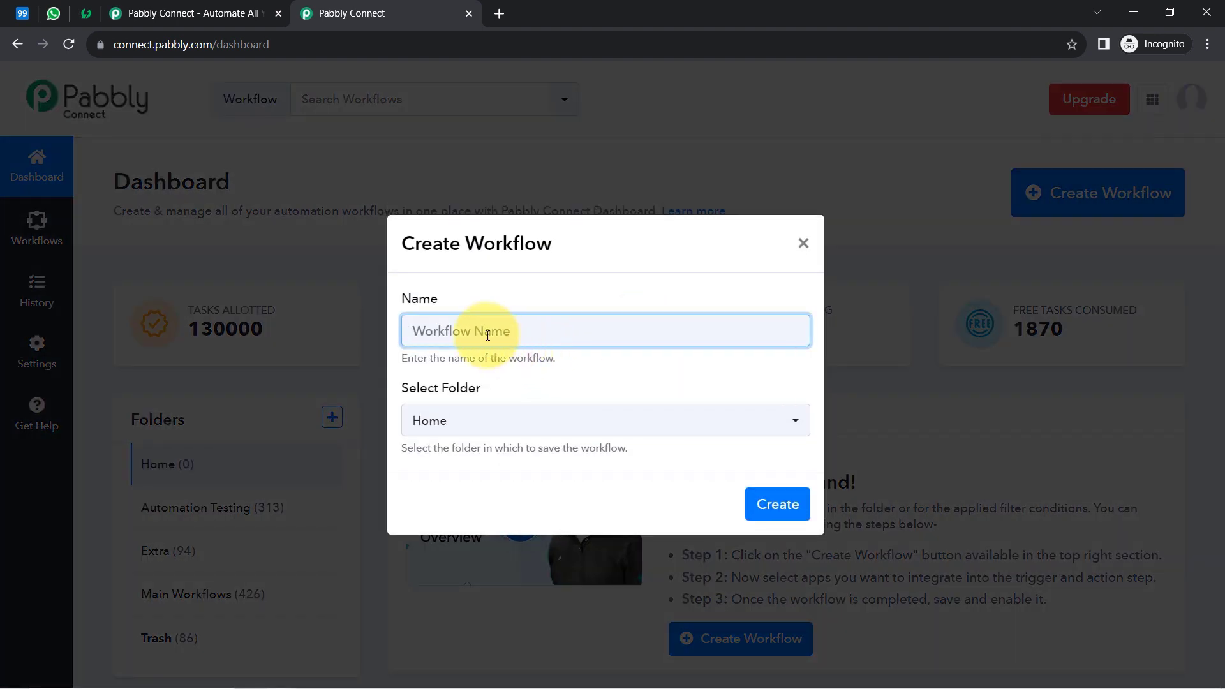
pyautogui.write('Send WhatsApp Message to  Real Estate Leads Automatically')
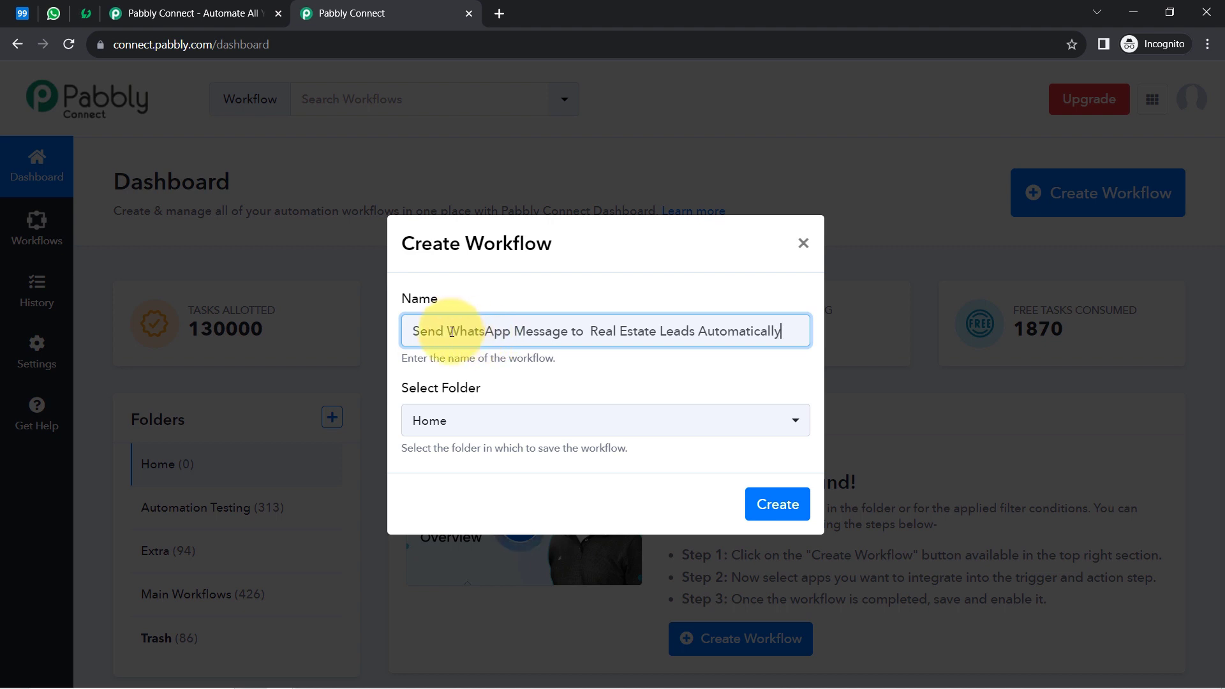
pyautogui.moveTo(419, 332); pyautogui.dragTo(587, 332)
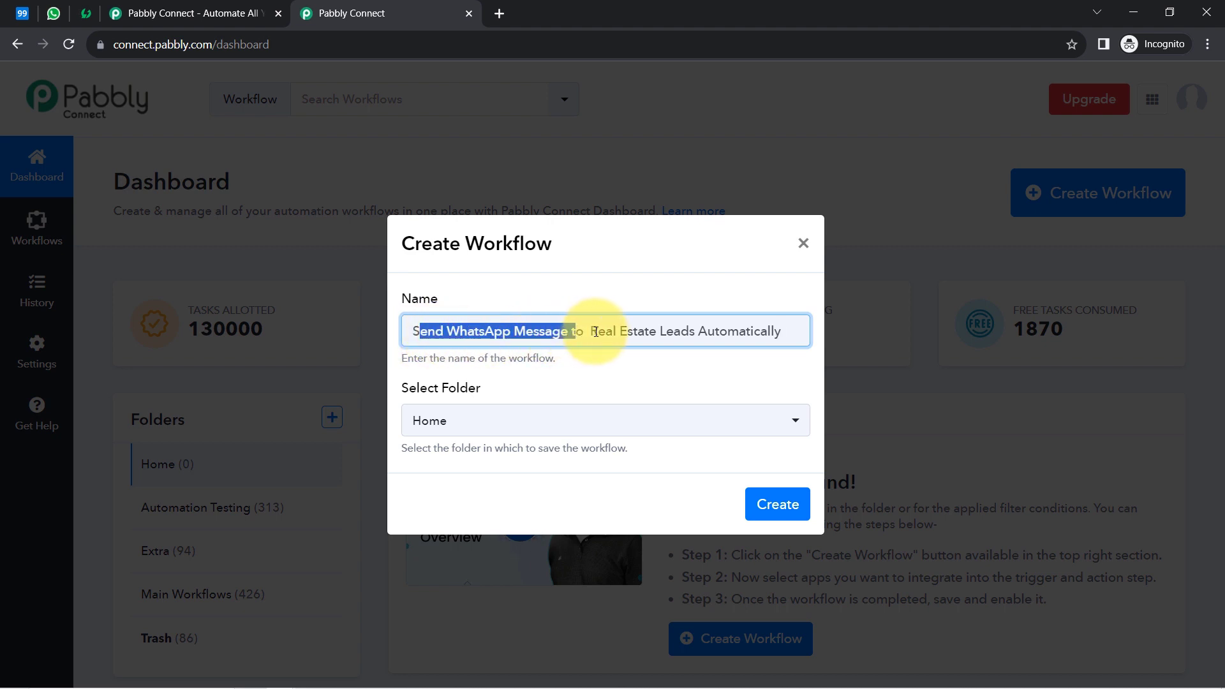
pyautogui.click(592, 332)
pyautogui.press('BackSpace')
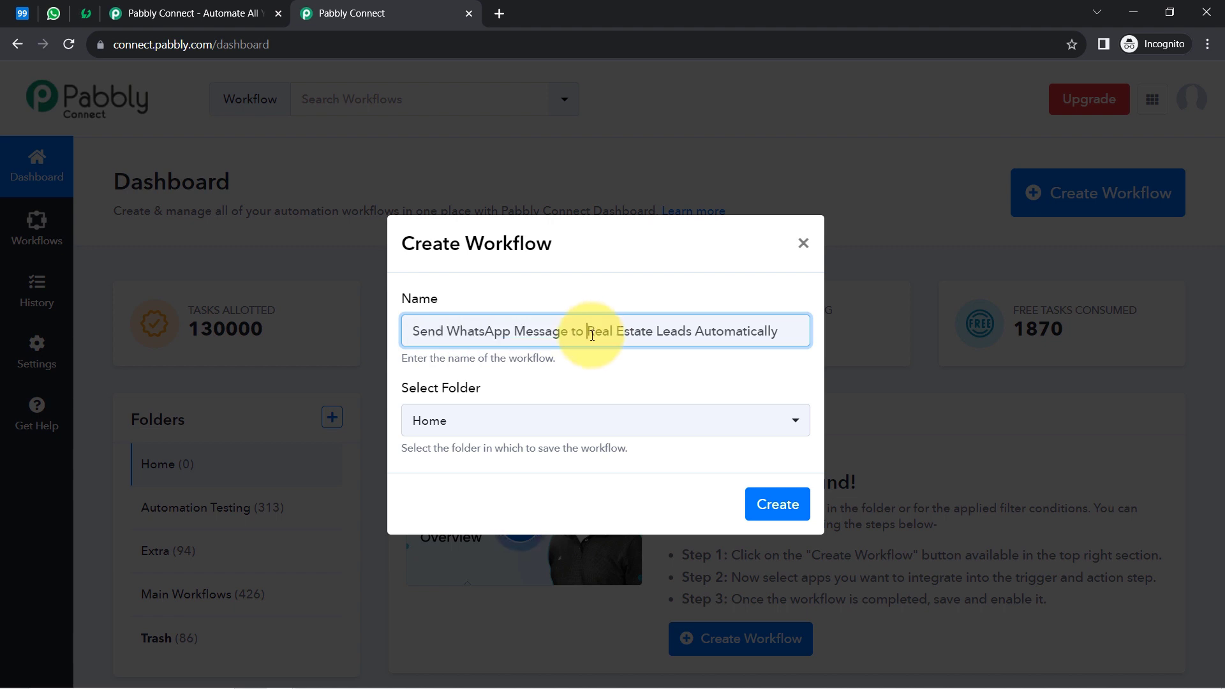
# Step: Save the new workflow in the Main Workflows folder and create it
pyautogui.click(421, 436)
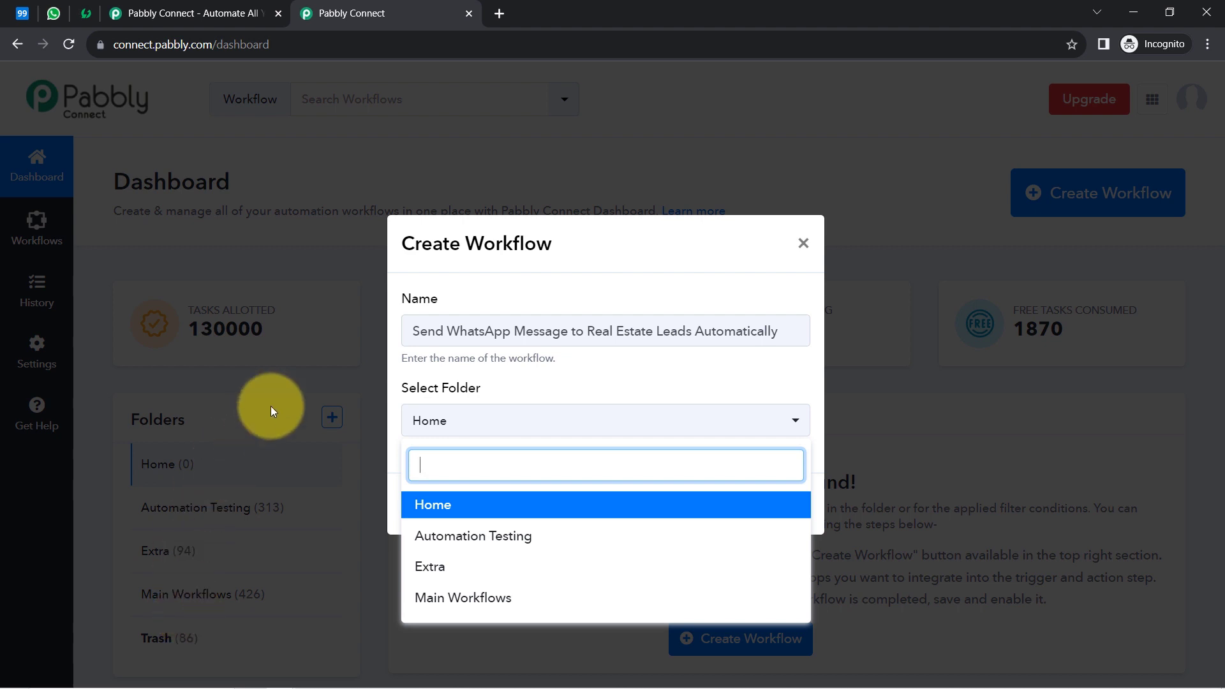
pyautogui.click(445, 600)
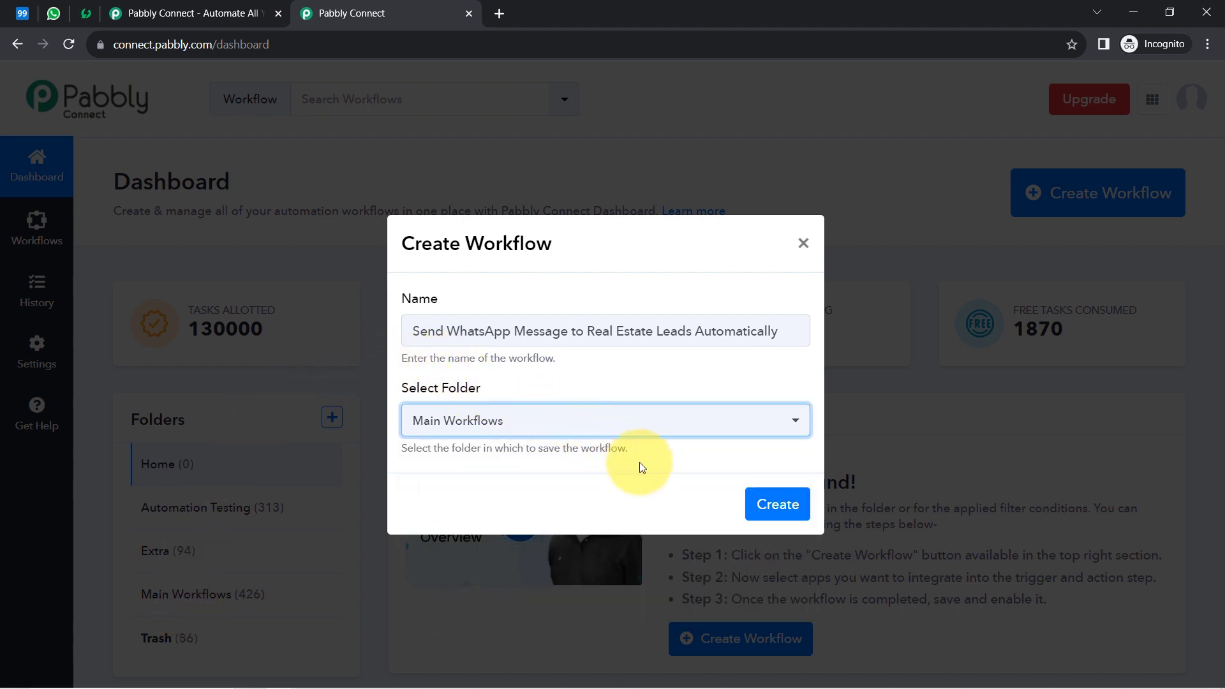
pyautogui.click(764, 505)
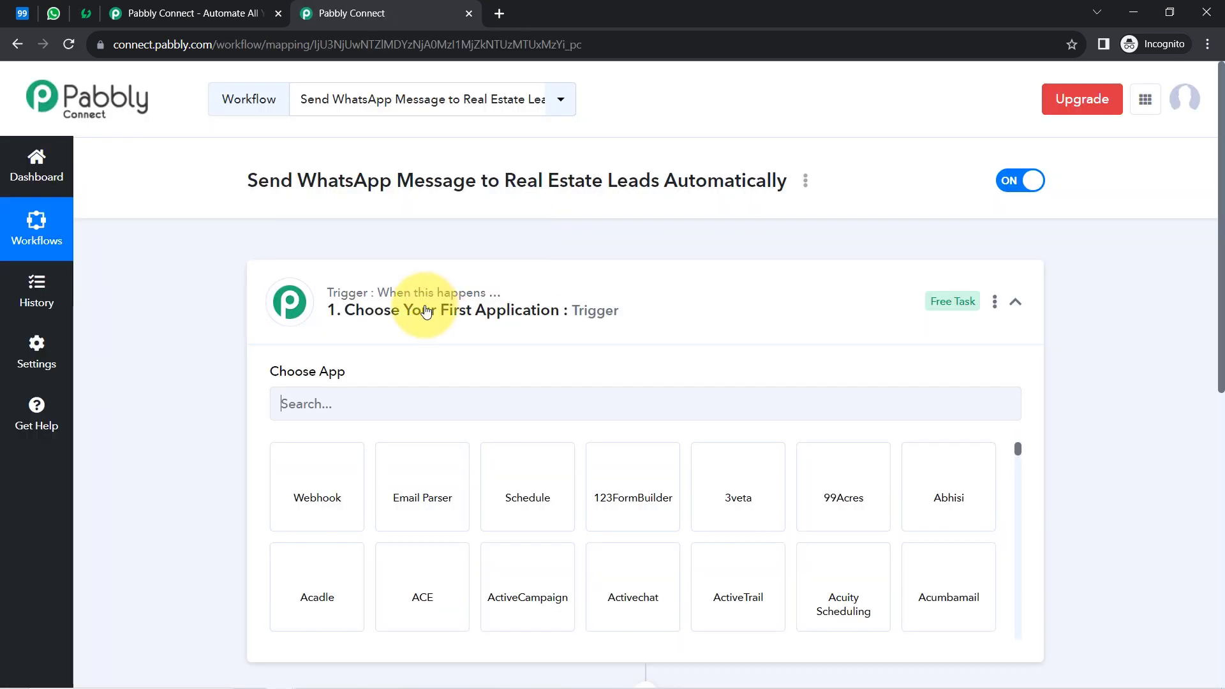
# Step: Expand the workflow's trigger section and search its apps for "99"
pyautogui.click(415, 310)
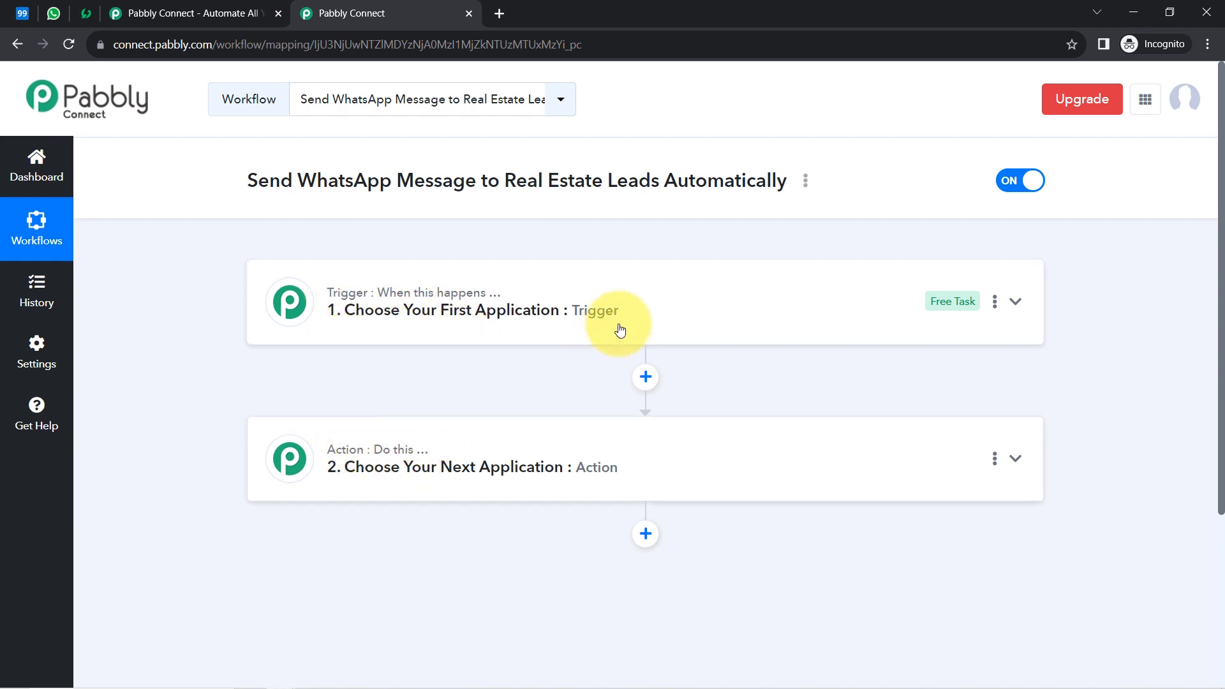
pyautogui.click(507, 311)
pyautogui.moveTo(328, 181); pyautogui.dragTo(487, 183)
pyautogui.click(305, 403)
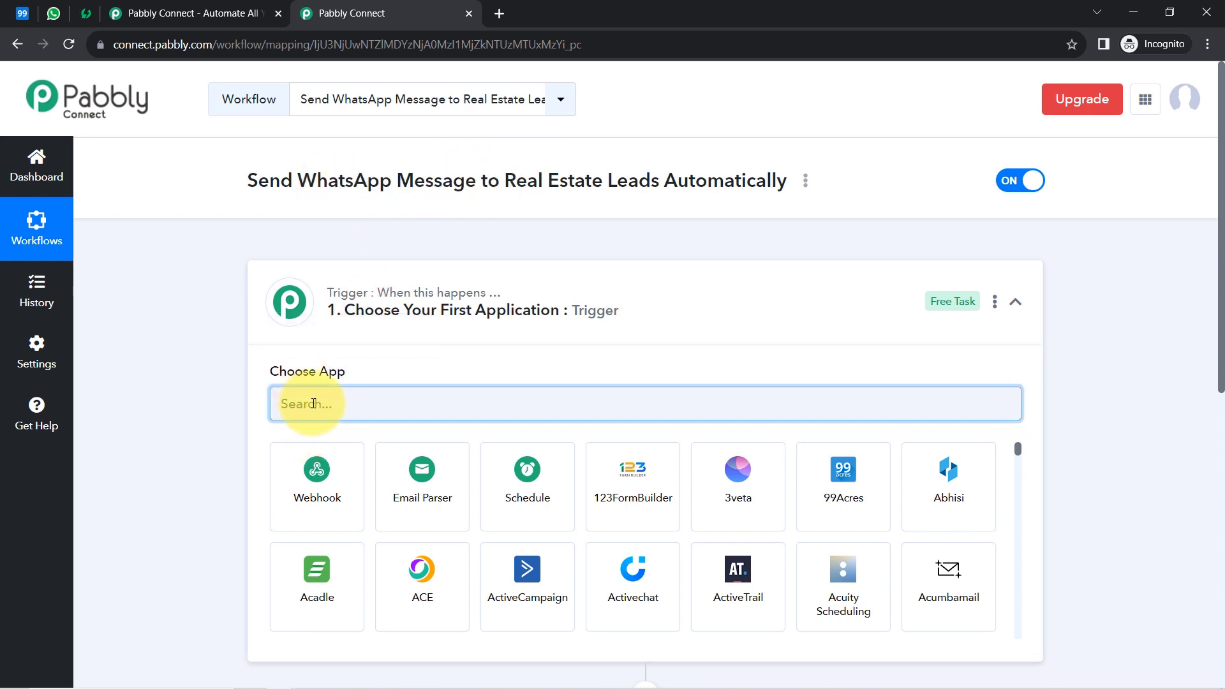
pyautogui.write('99')
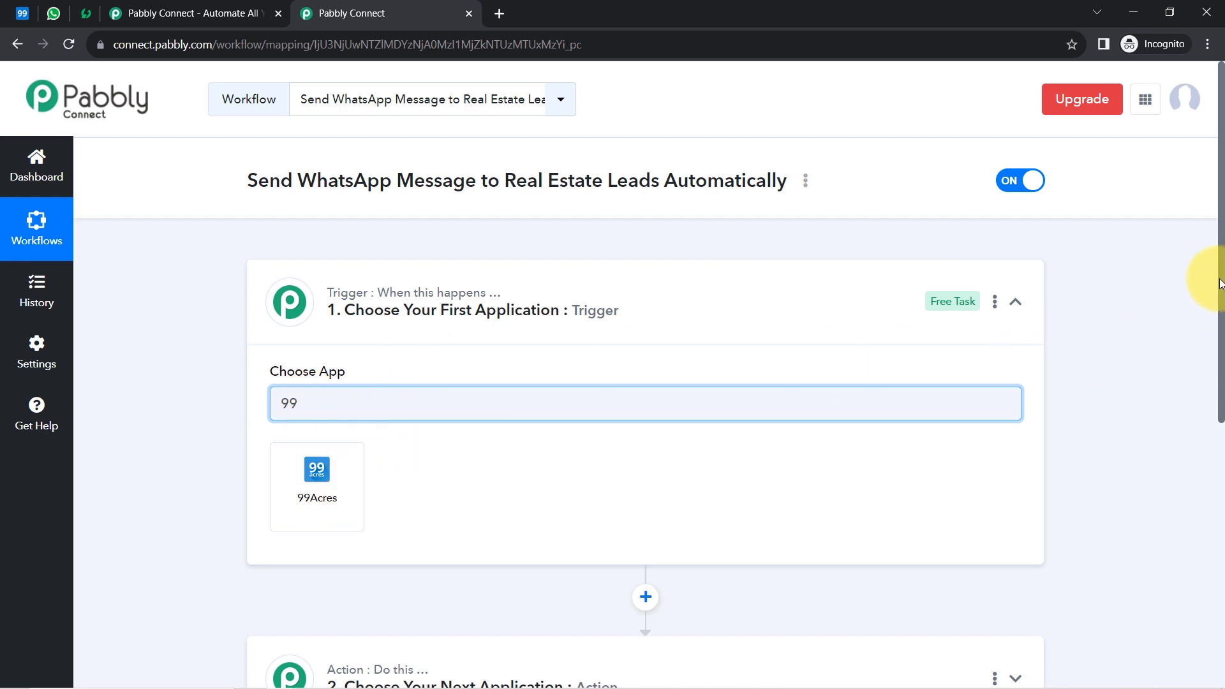
# Step: Expand the workflow's action section and search its apps for "aise"
pyautogui.moveTo(1217, 315); pyautogui.dragTo(1193, 459)
pyautogui.click(460, 441)
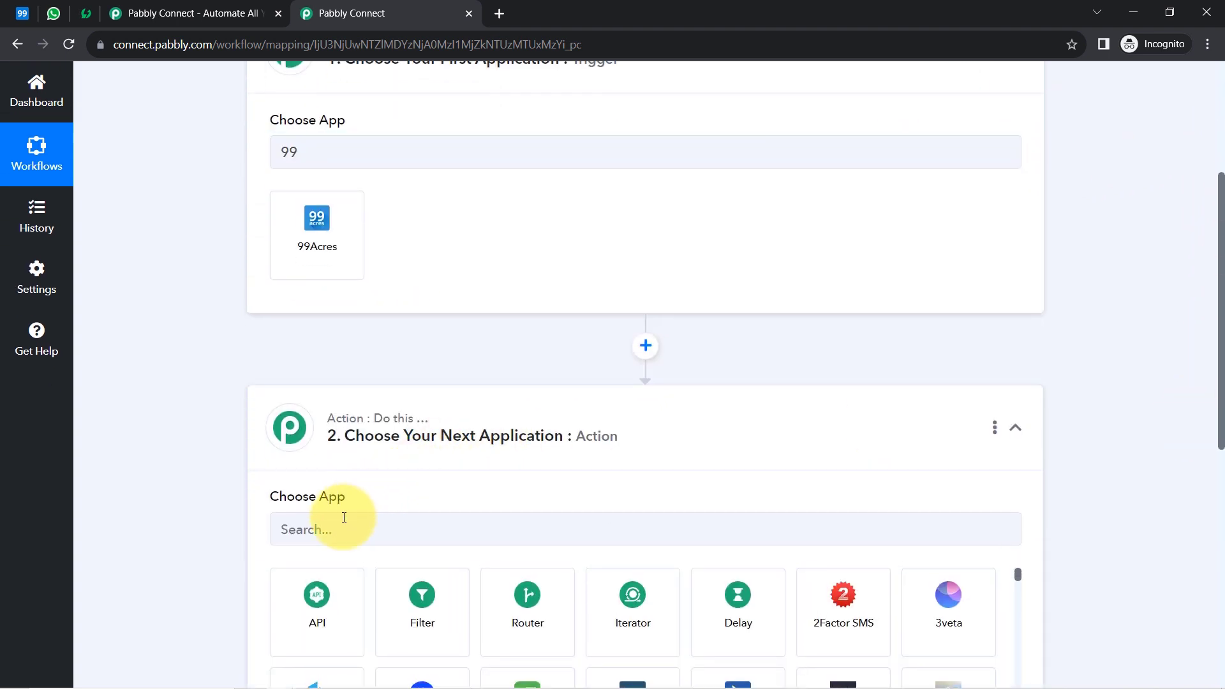
pyautogui.click(344, 518)
pyautogui.write('aise')
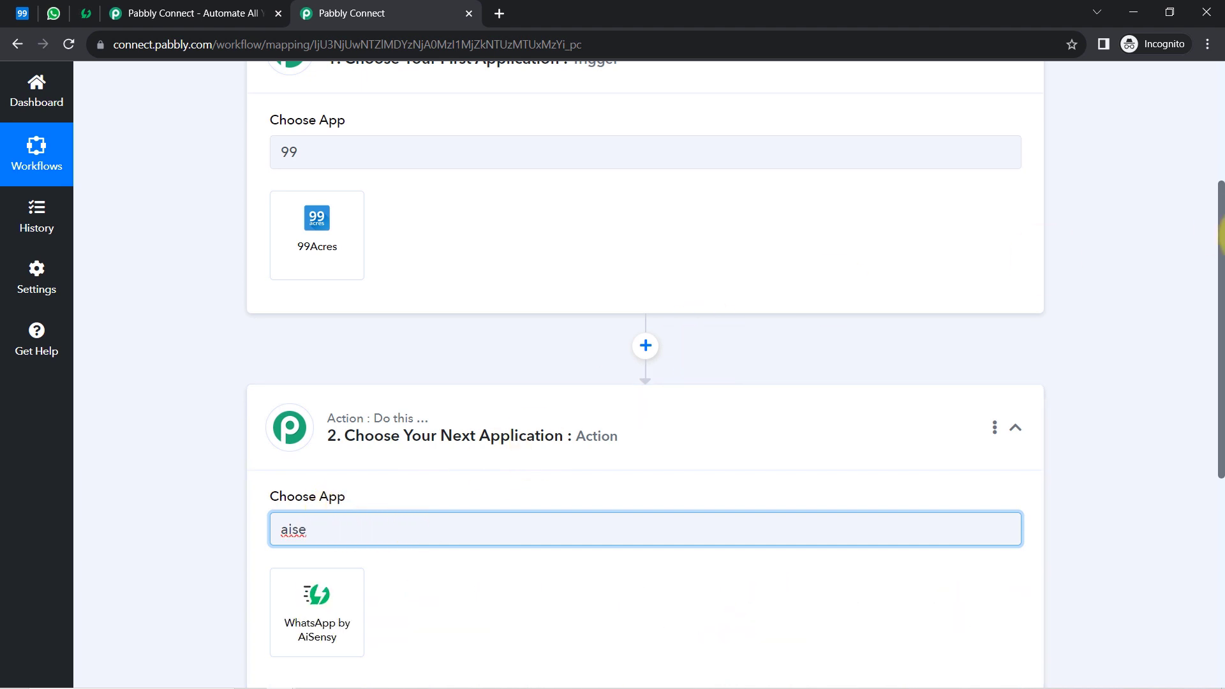
# Step: Search the trigger apps for alternative real estate platforms using "magi" and "hous"
pyautogui.moveTo(1223, 259); pyautogui.dragTo(1203, 183)
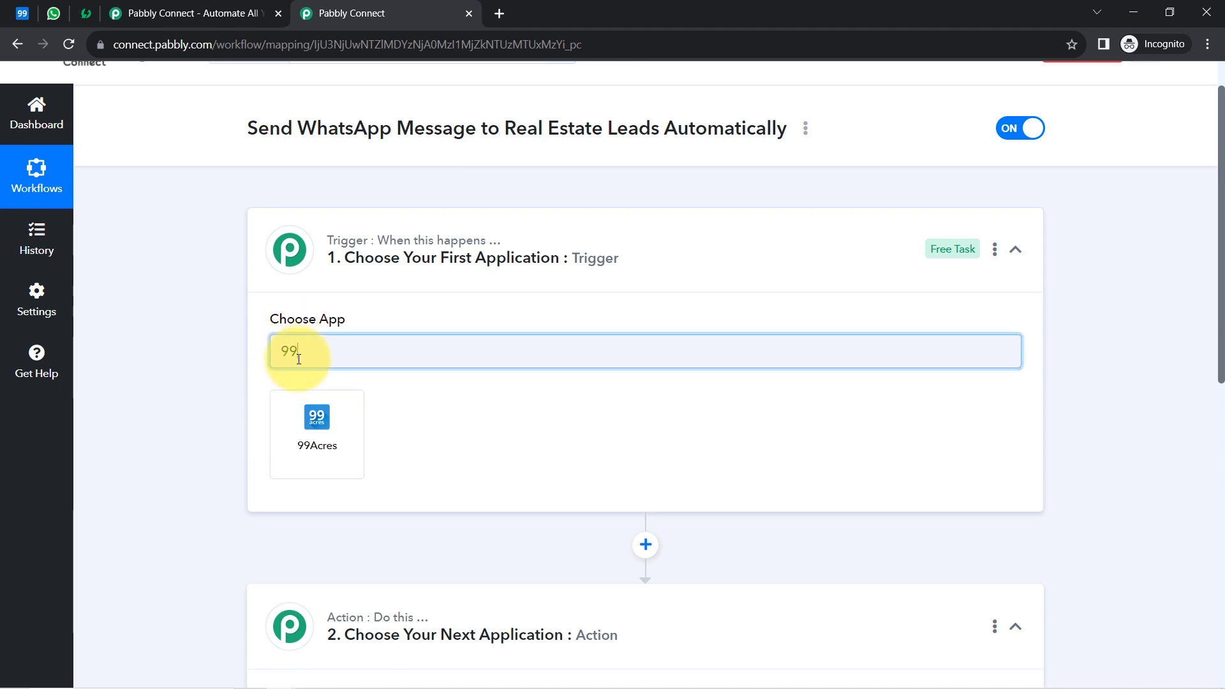
pyautogui.moveTo(284, 350); pyautogui.dragTo(298, 359)
pyautogui.write('magi')
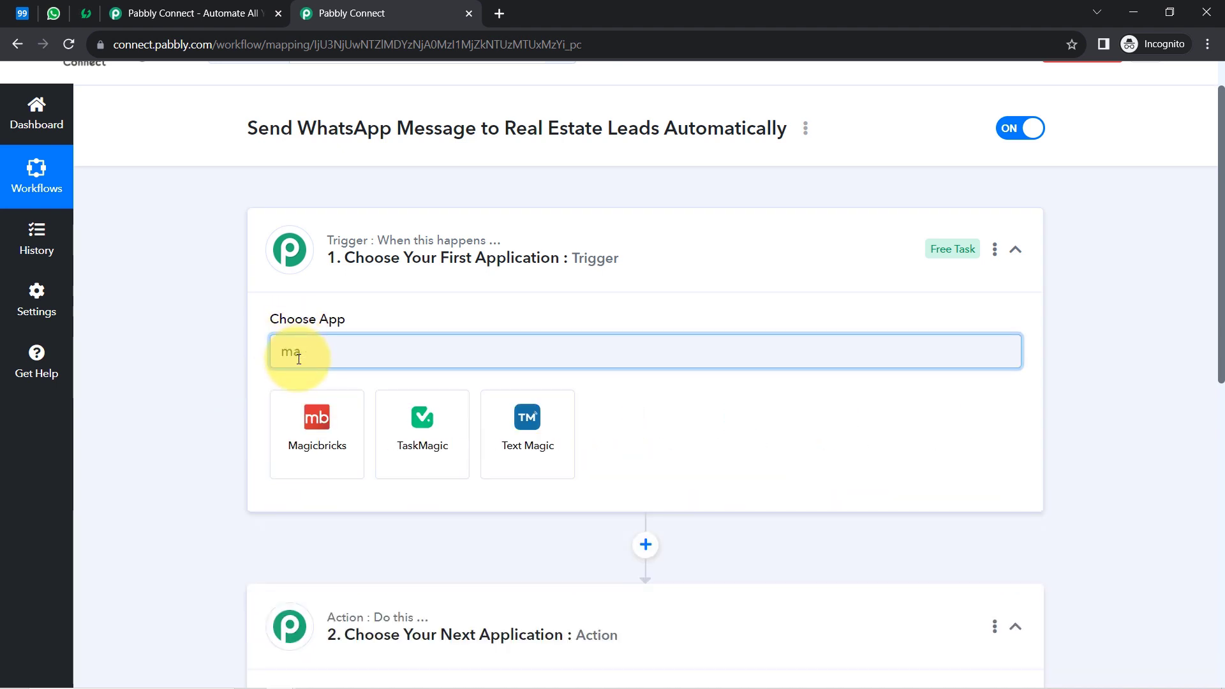
pyautogui.press('BackSpace')
pyautogui.press('BackSpace')
pyautogui.write('hous')
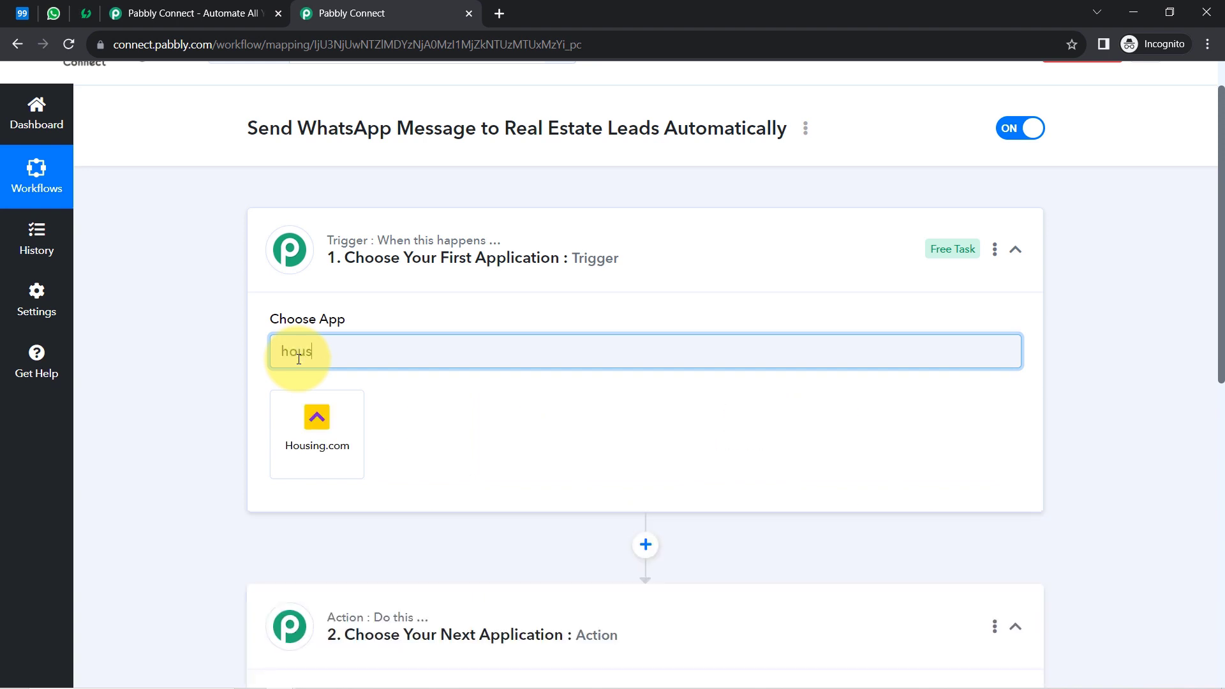
# Step: Clear the trigger app search, search for "99a" and choose 99Acres as the trigger app
pyautogui.press('BackSpace')
pyautogui.press('BackSpace')
pyautogui.press('BackSpace')
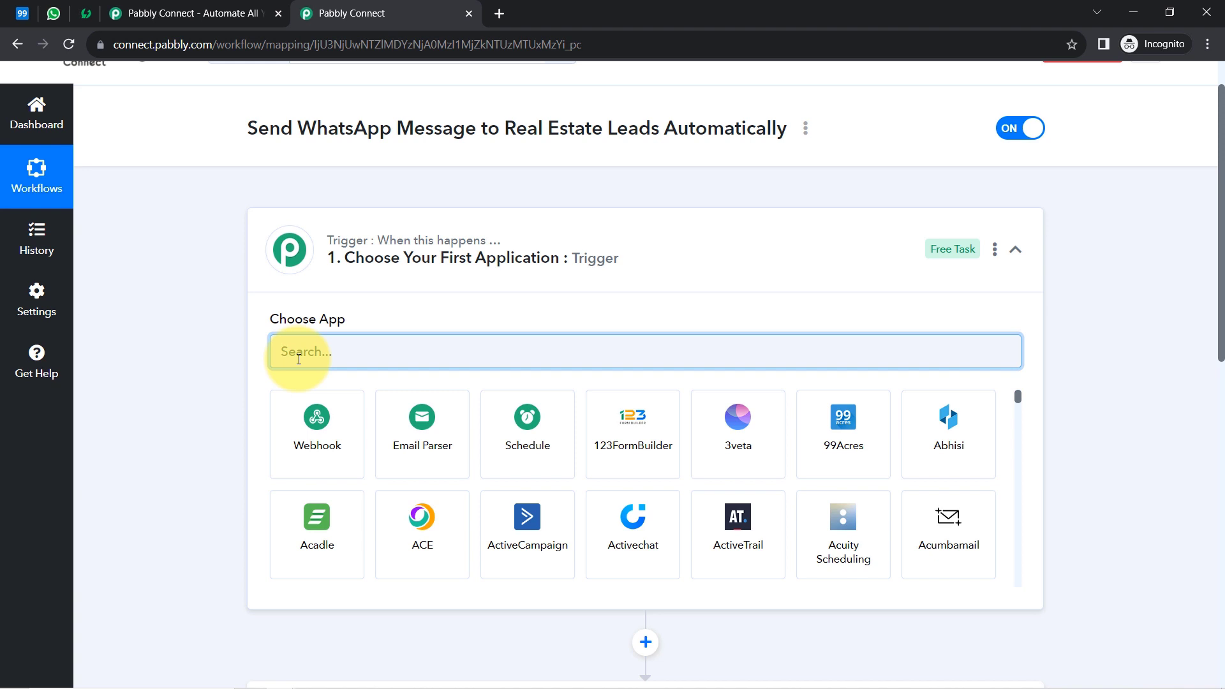
pyautogui.write('99a')
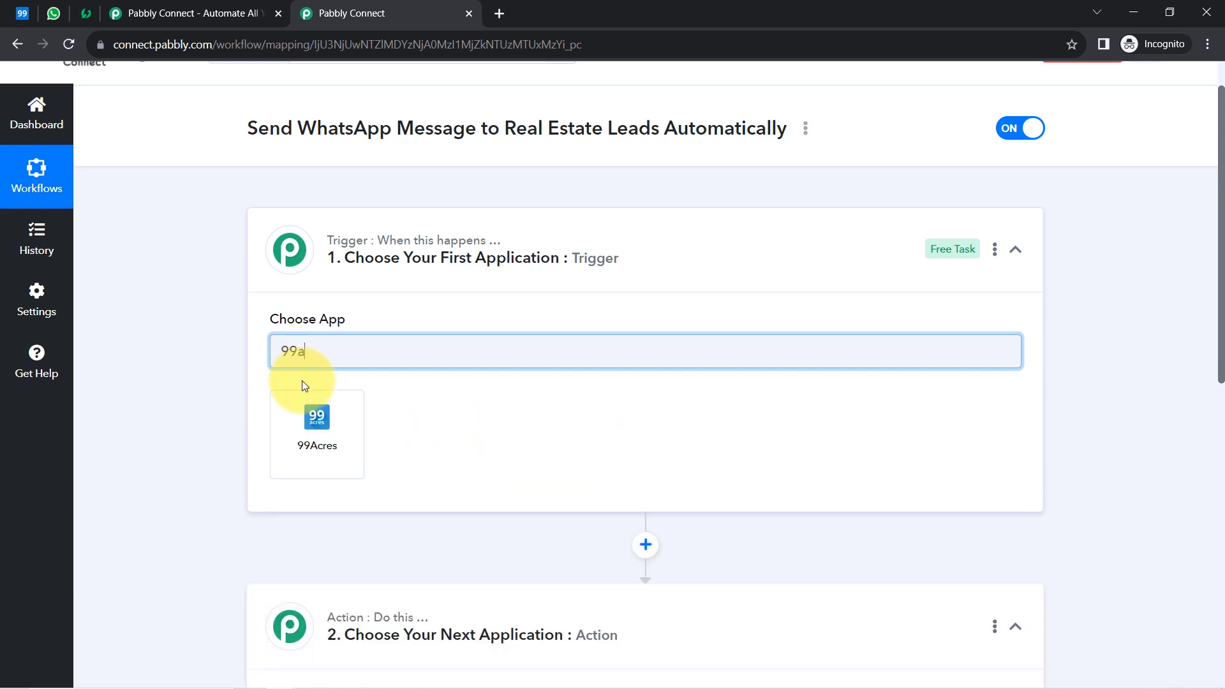
pyautogui.click(306, 411)
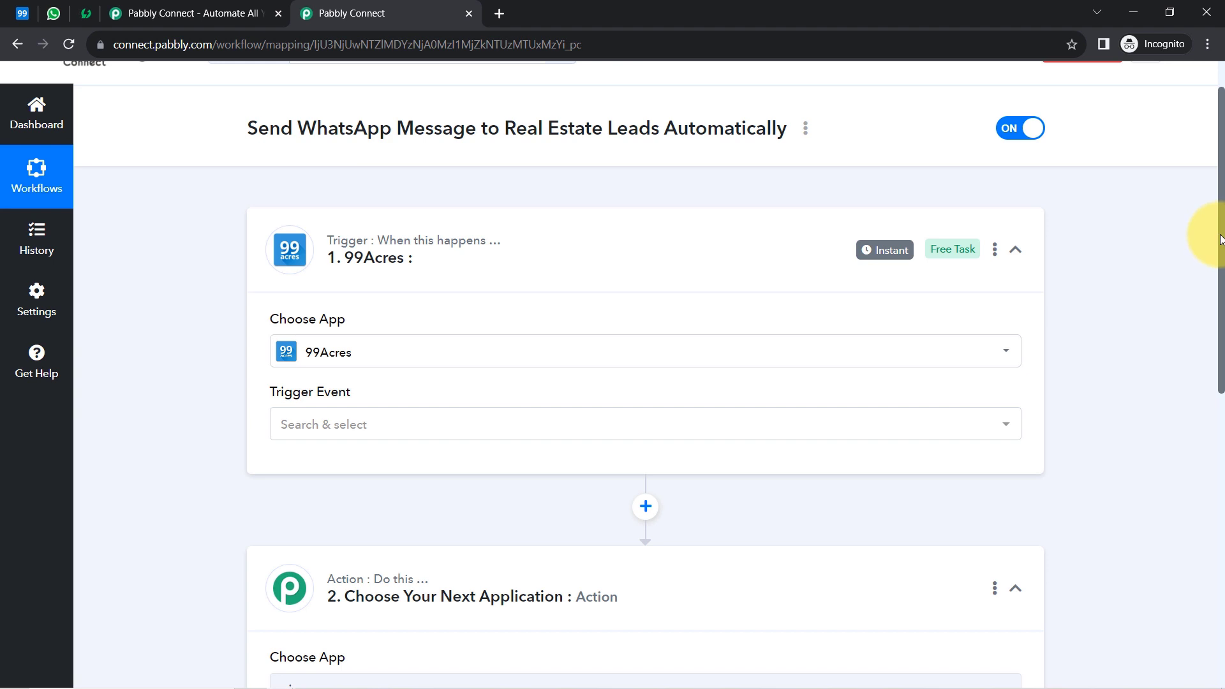
# Step: Search the action apps for alternative WhatsApp services using "wati" and "inte"
pyautogui.moveTo(1220, 240); pyautogui.dragTo(1212, 399)
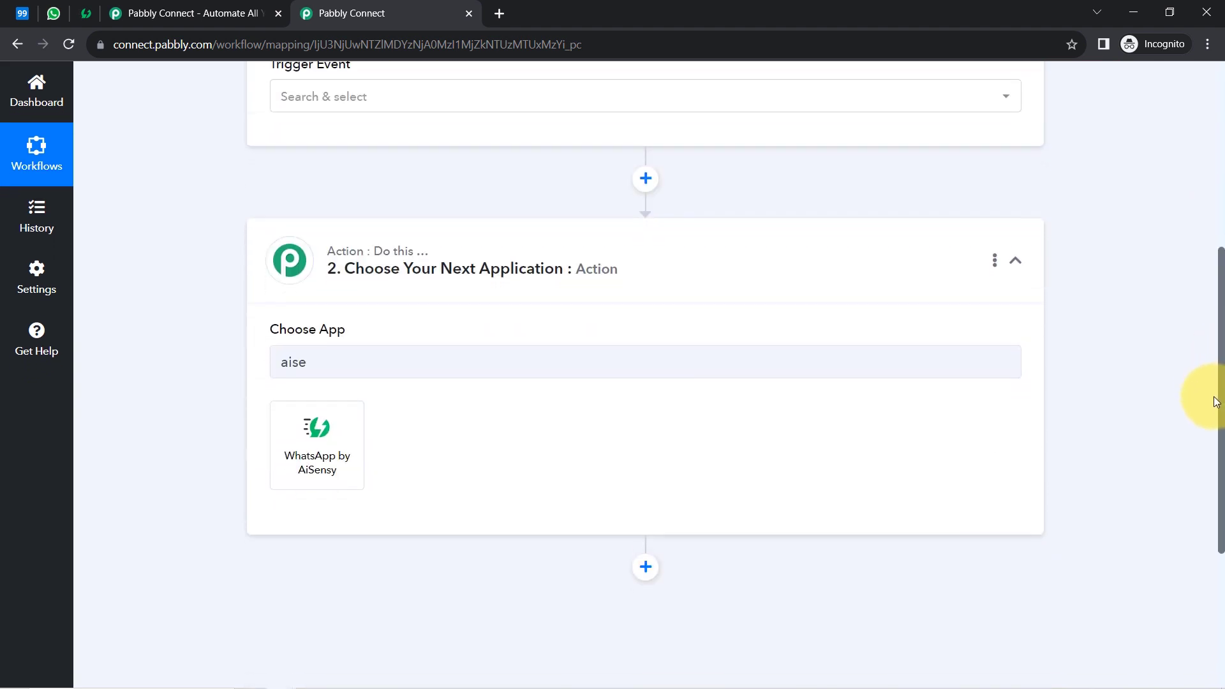
pyautogui.doubleClick(290, 367)
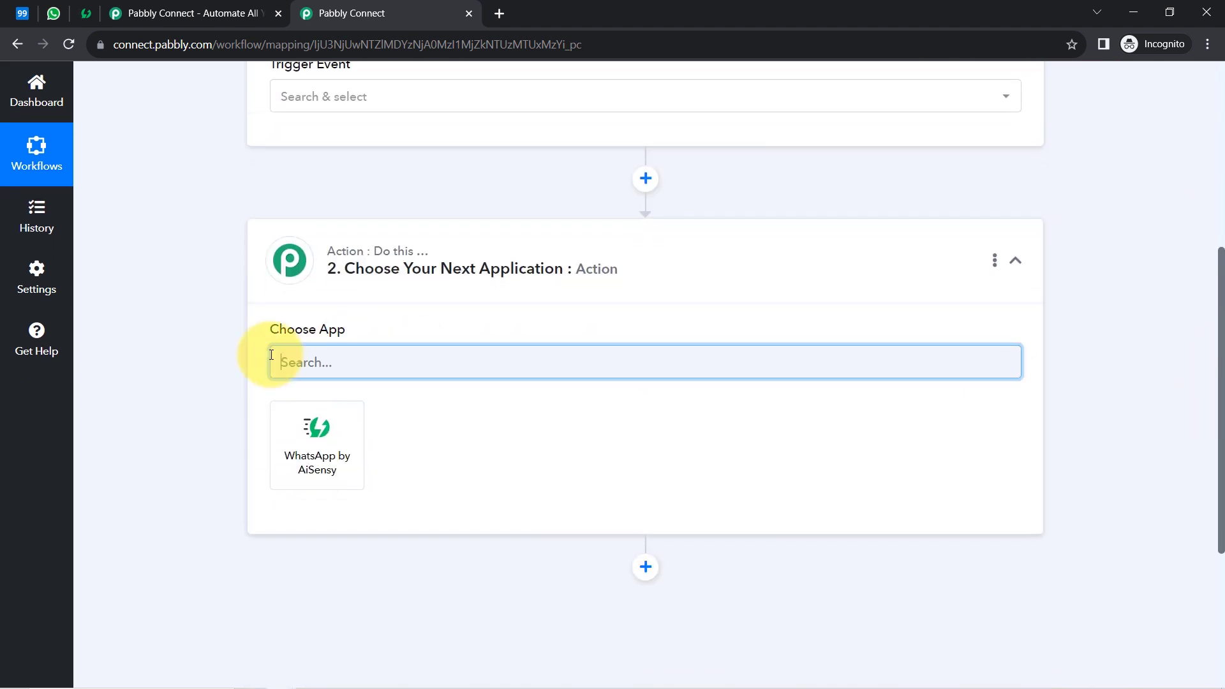
pyautogui.write('wati')
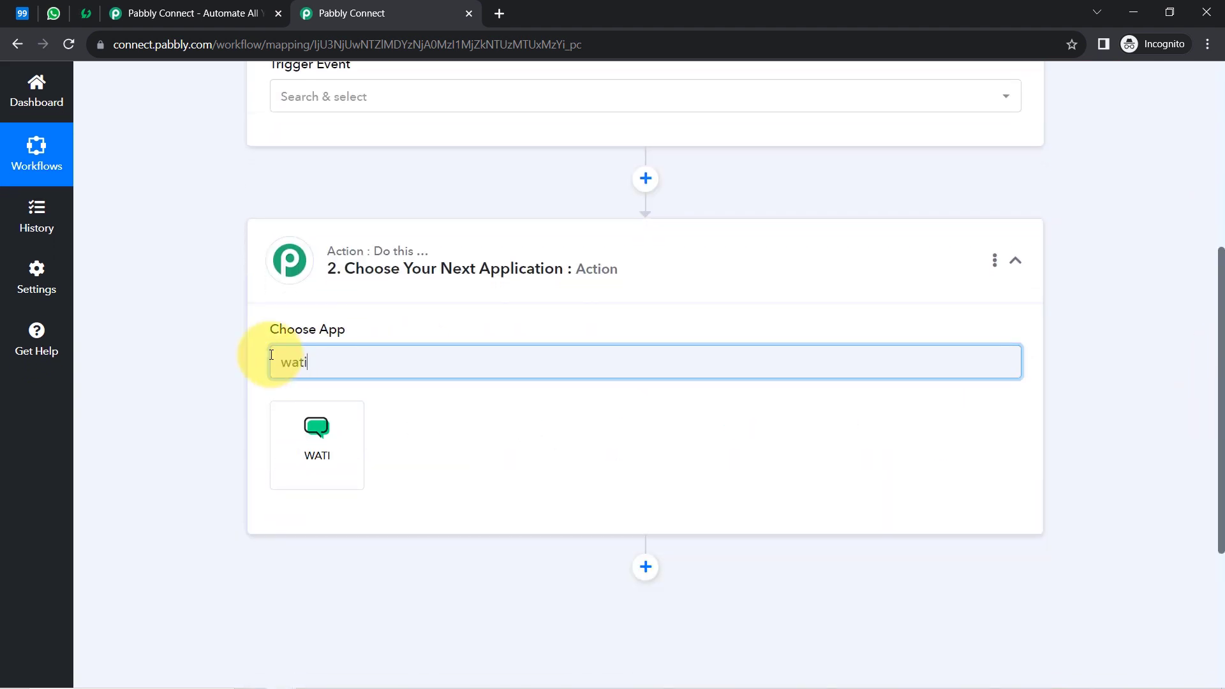
pyautogui.press('BackSpace')
pyautogui.press('BackSpace')
pyautogui.write('inte')
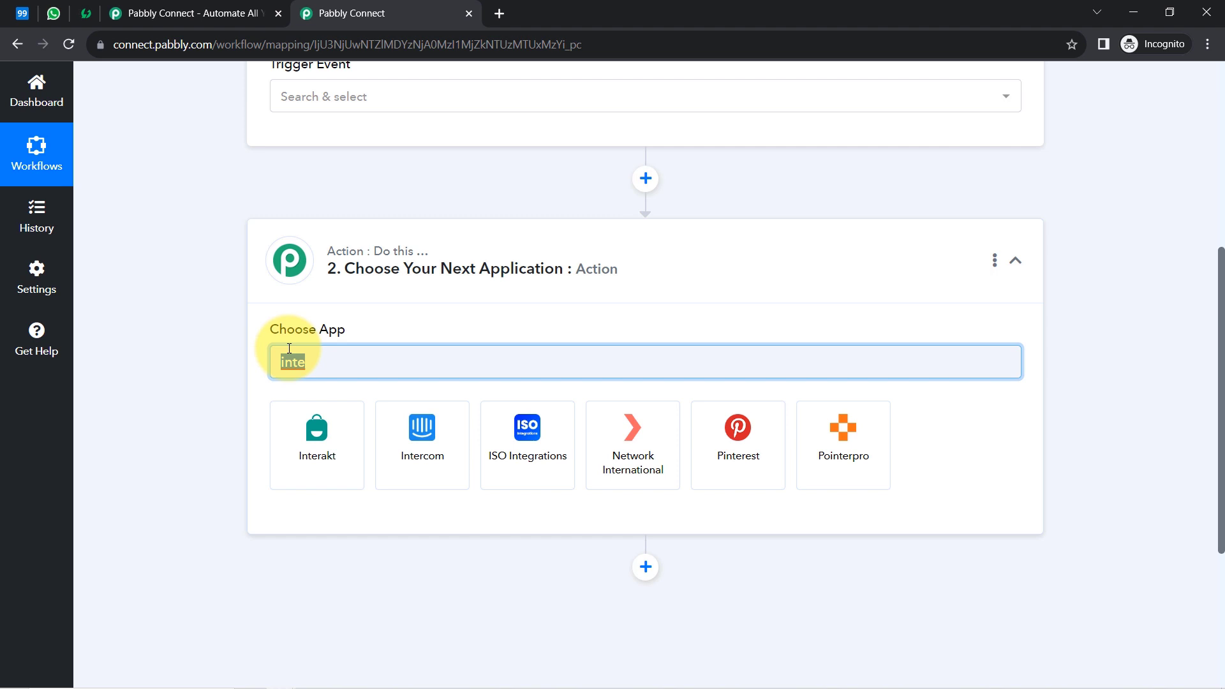
# Step: Search the action apps for "aise" and choose WhatsApp by AiSensy as the action app
pyautogui.write('ise')
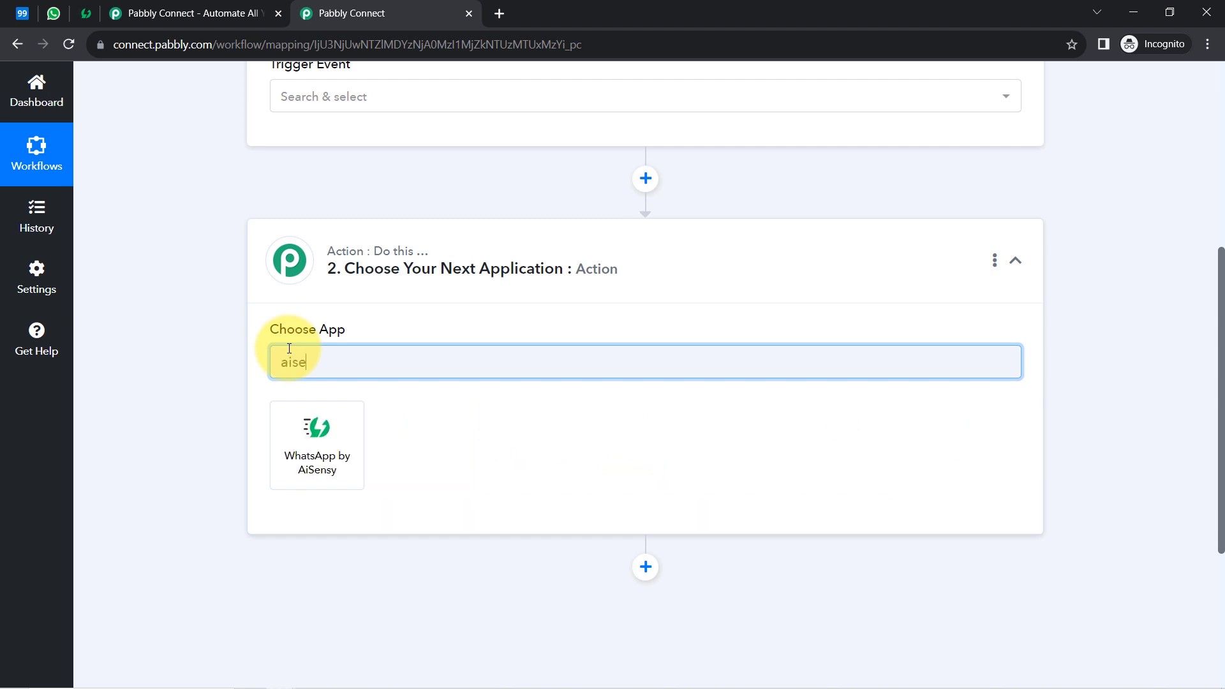
pyautogui.click(320, 427)
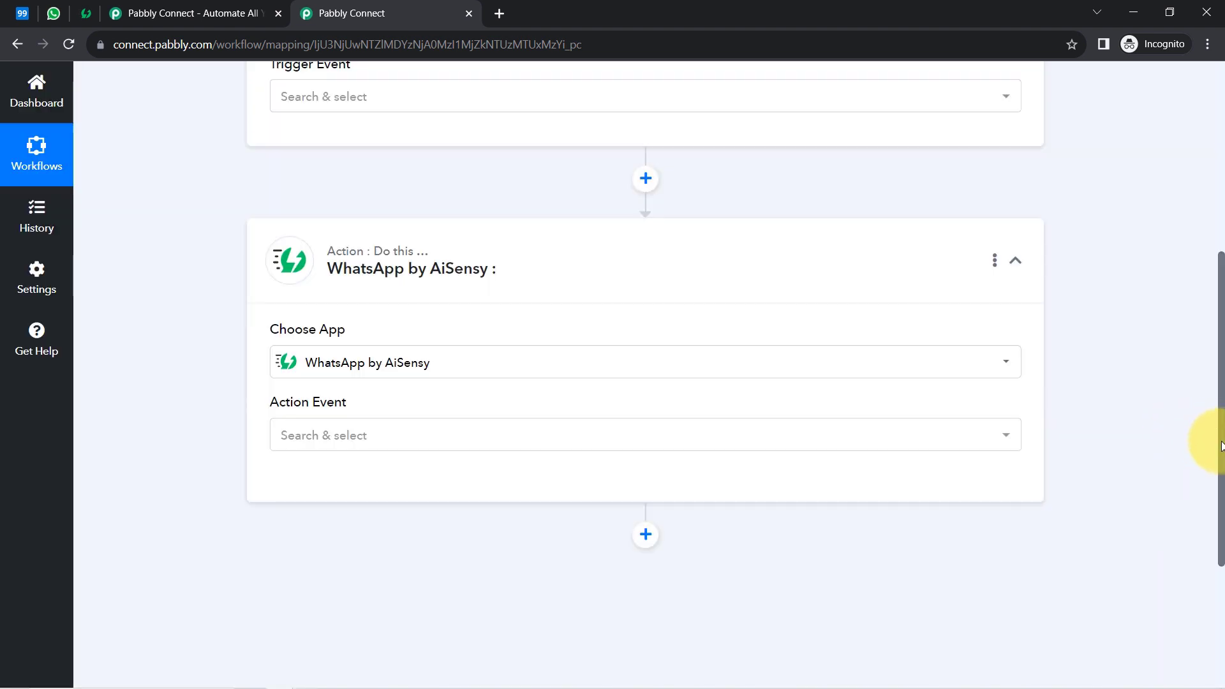
# Step: Set the 99Acres trigger event to New Leads
pyautogui.moveTo(1222, 445); pyautogui.dragTo(1203, 219)
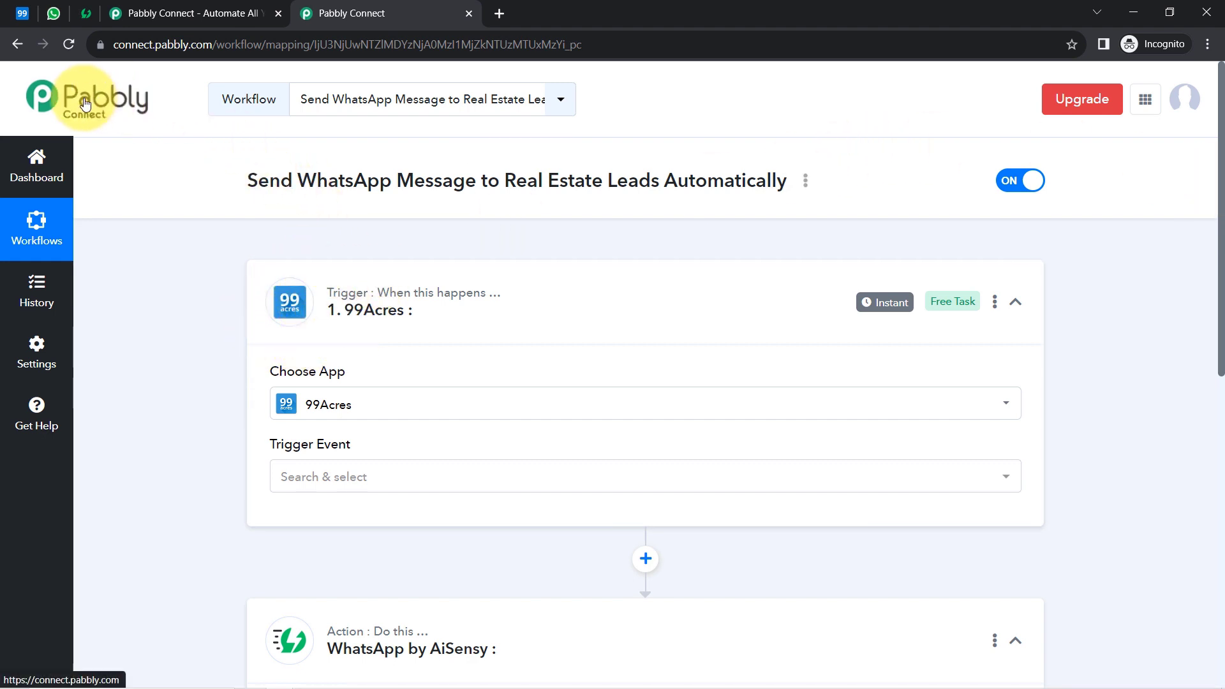
pyautogui.click(309, 485)
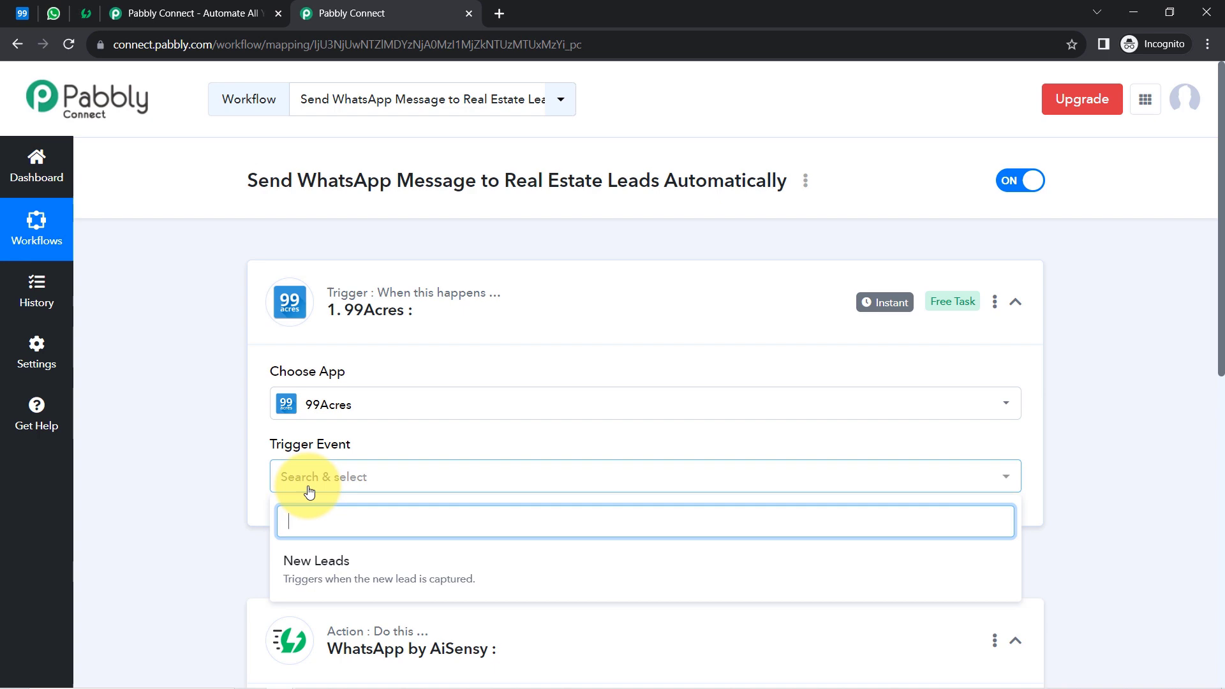
pyautogui.click(317, 573)
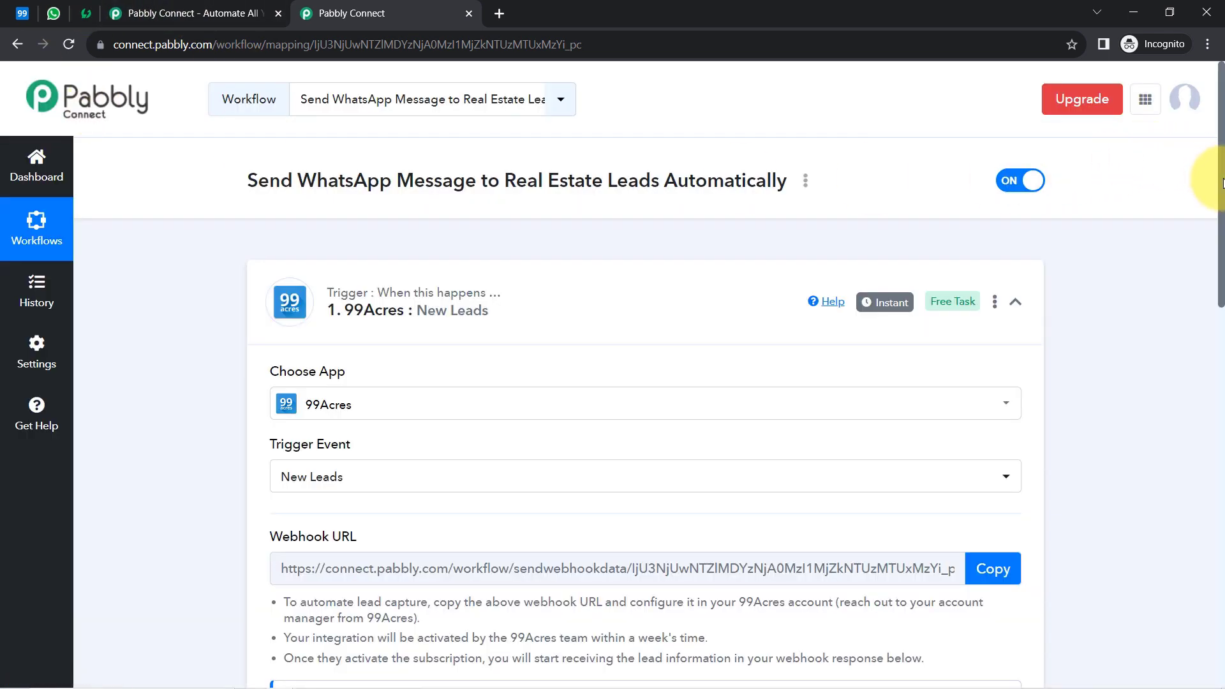
# Step: Review the trigger's webhook URL and the instructions for configuring it through the 99Acres account manager
pyautogui.moveTo(1221, 184); pyautogui.dragTo(1206, 441)
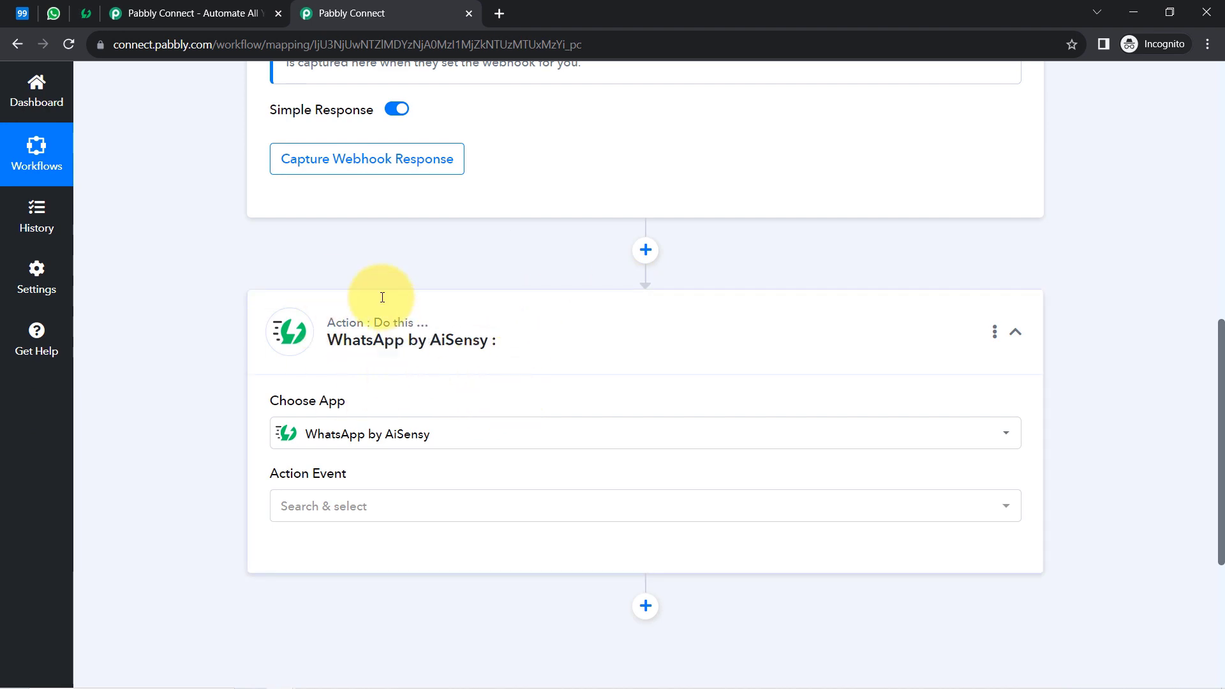
pyautogui.moveTo(1222, 330); pyautogui.dragTo(1216, 132)
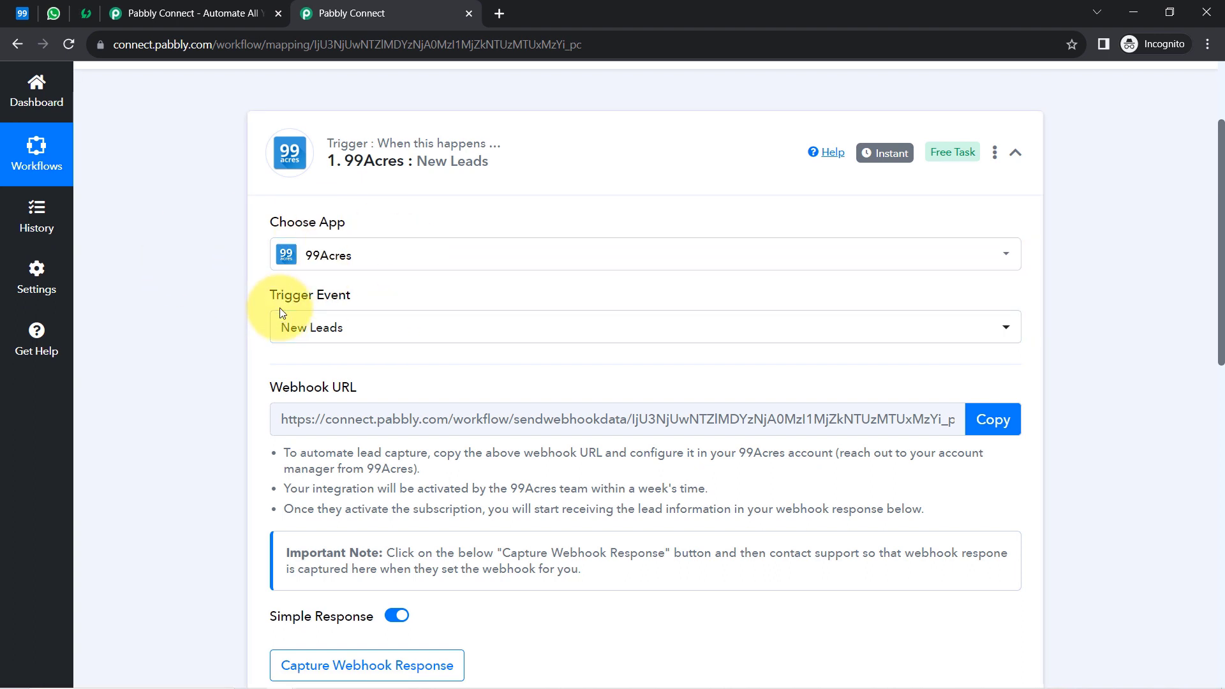
pyautogui.moveTo(277, 390); pyautogui.dragTo(372, 390)
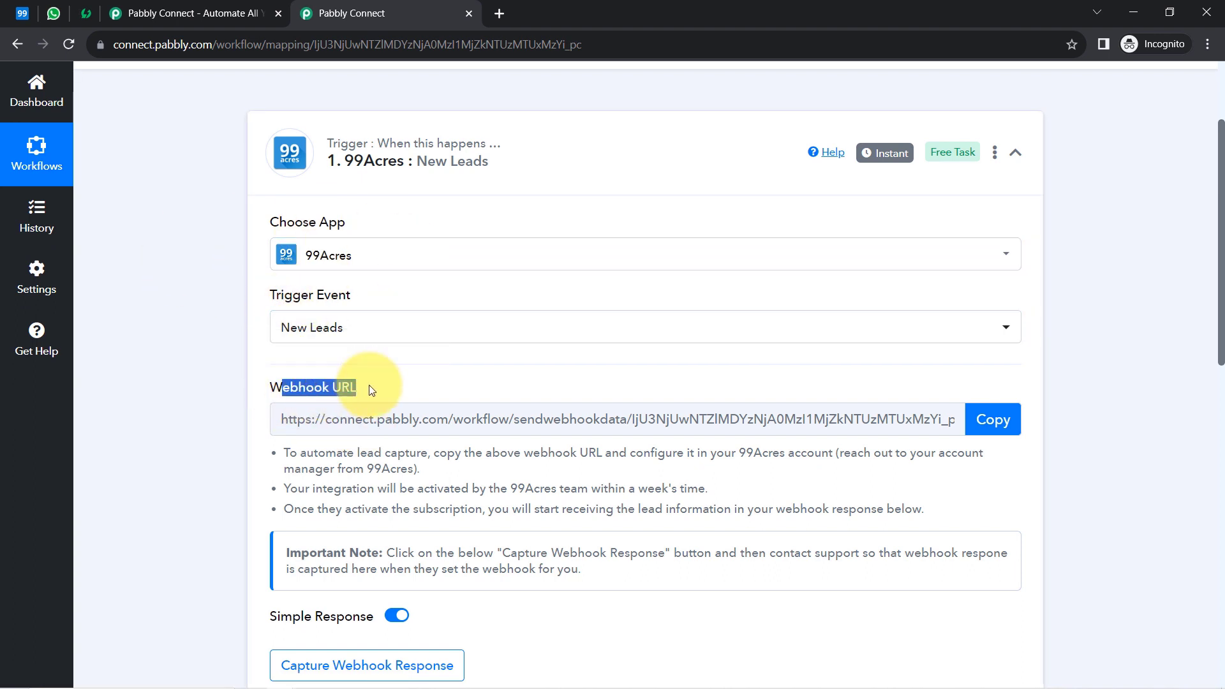
pyautogui.moveTo(282, 451); pyautogui.dragTo(629, 561)
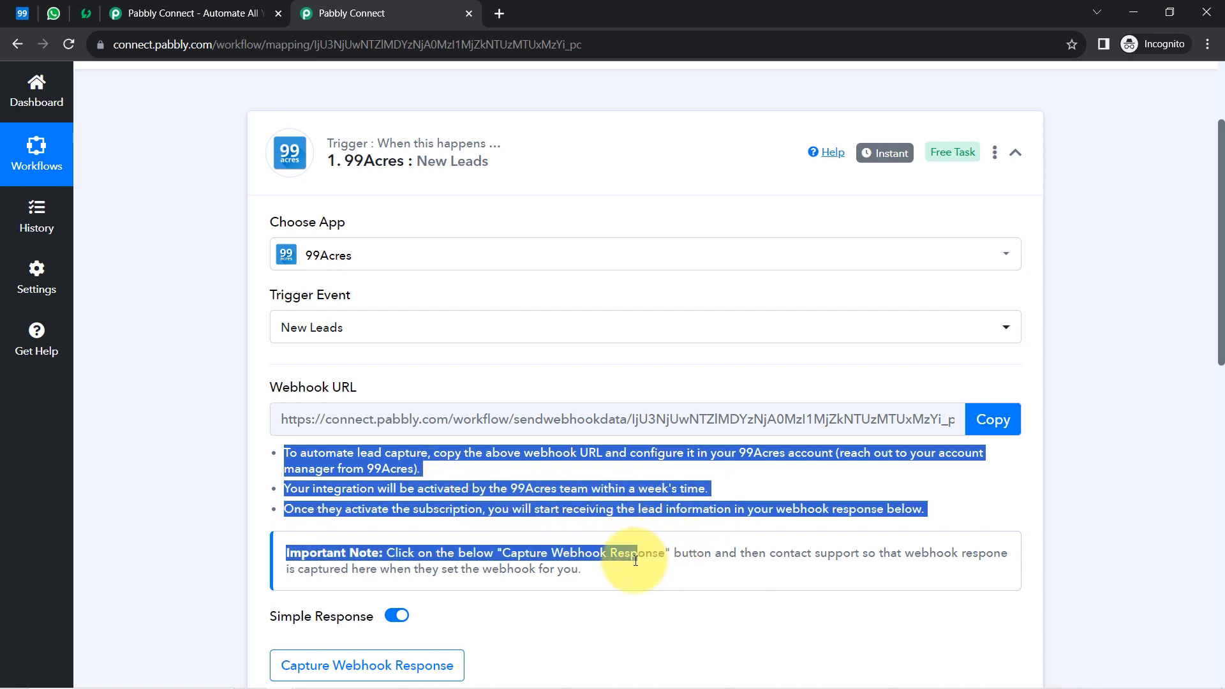
pyautogui.click(578, 492)
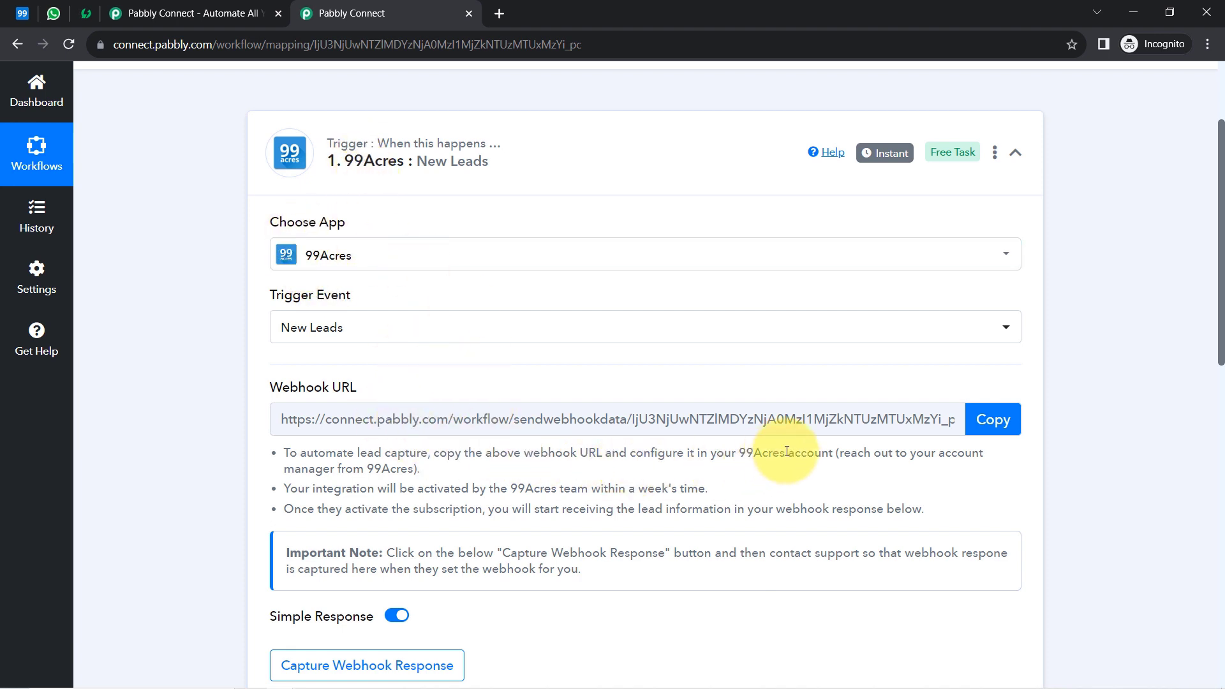
pyautogui.moveTo(855, 456); pyautogui.dragTo(422, 475)
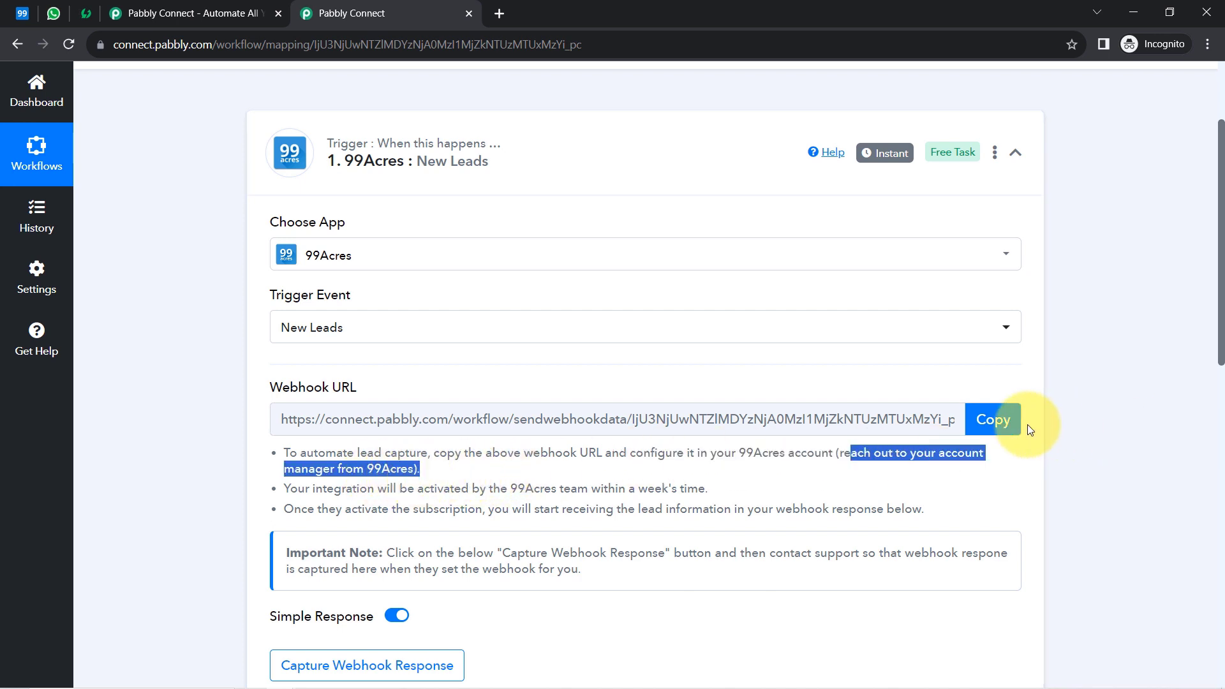
# Step: Copy the trigger's webhook URL and start capturing the webhook response
pyautogui.click(991, 430)
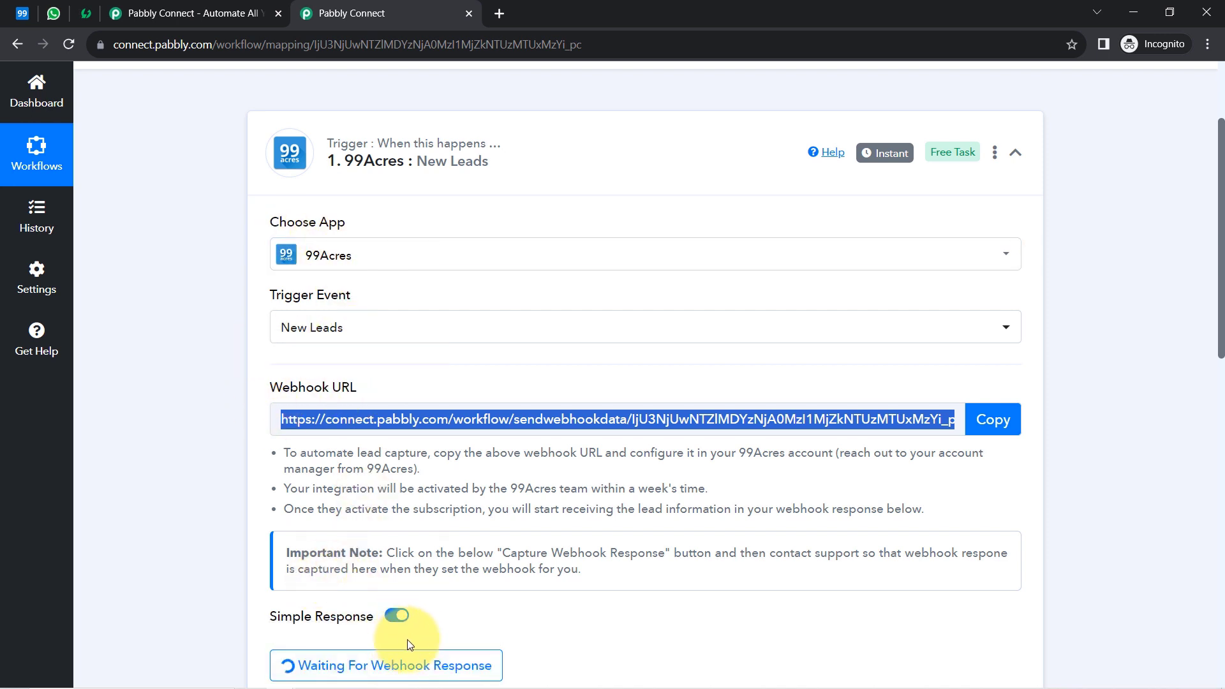
pyautogui.moveTo(1213, 317); pyautogui.dragTo(1213, 380)
pyautogui.moveTo(843, 281); pyautogui.dragTo(451, 301)
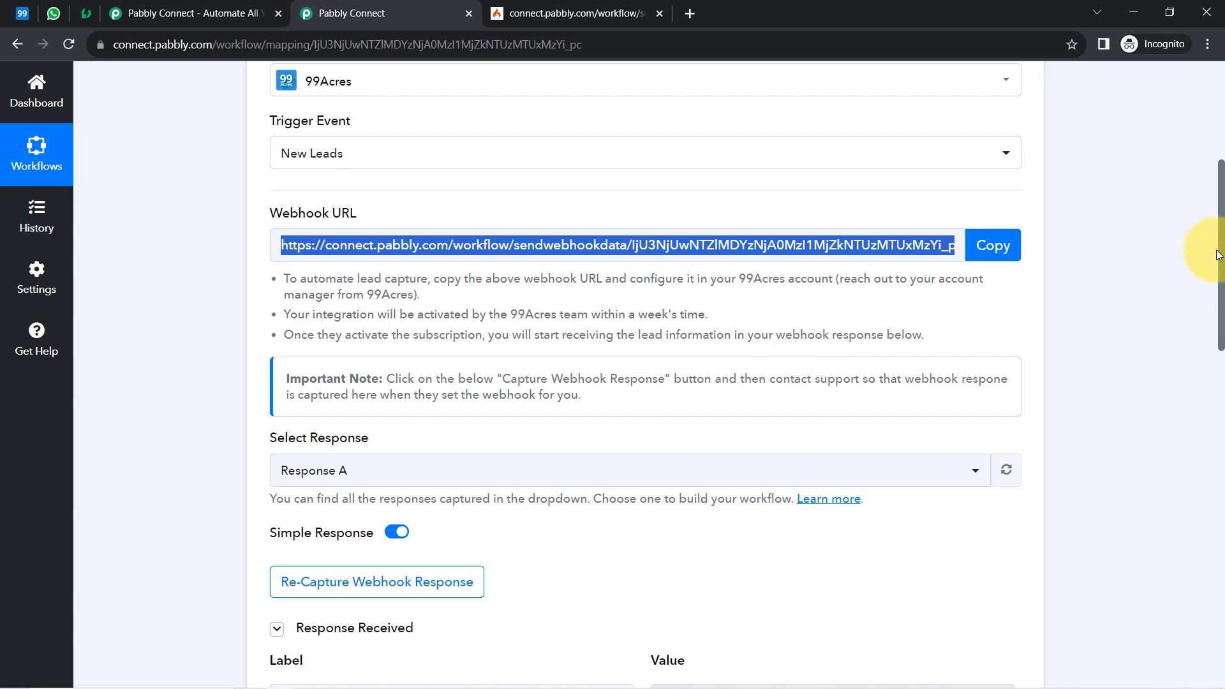
# Step: Examine the lead's phone, location, name, email and area fields in the captured webhook response
pyautogui.moveTo(1220, 254); pyautogui.dragTo(1196, 375)
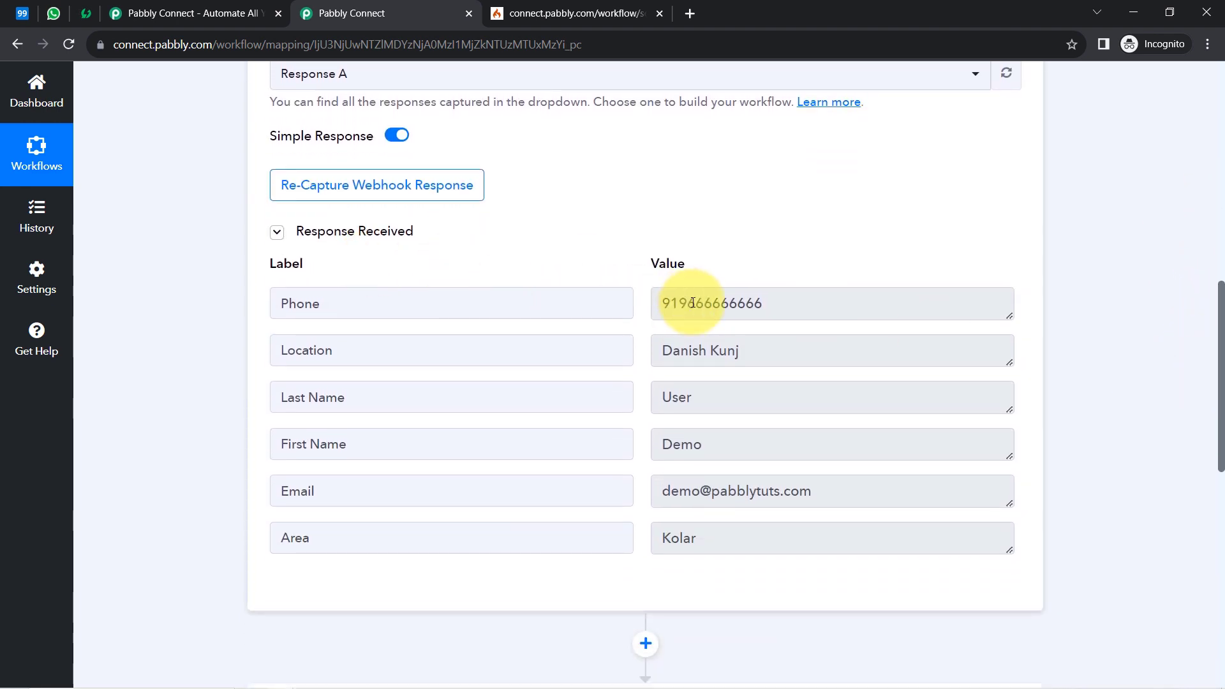
pyautogui.moveTo(674, 308); pyautogui.dragTo(788, 309)
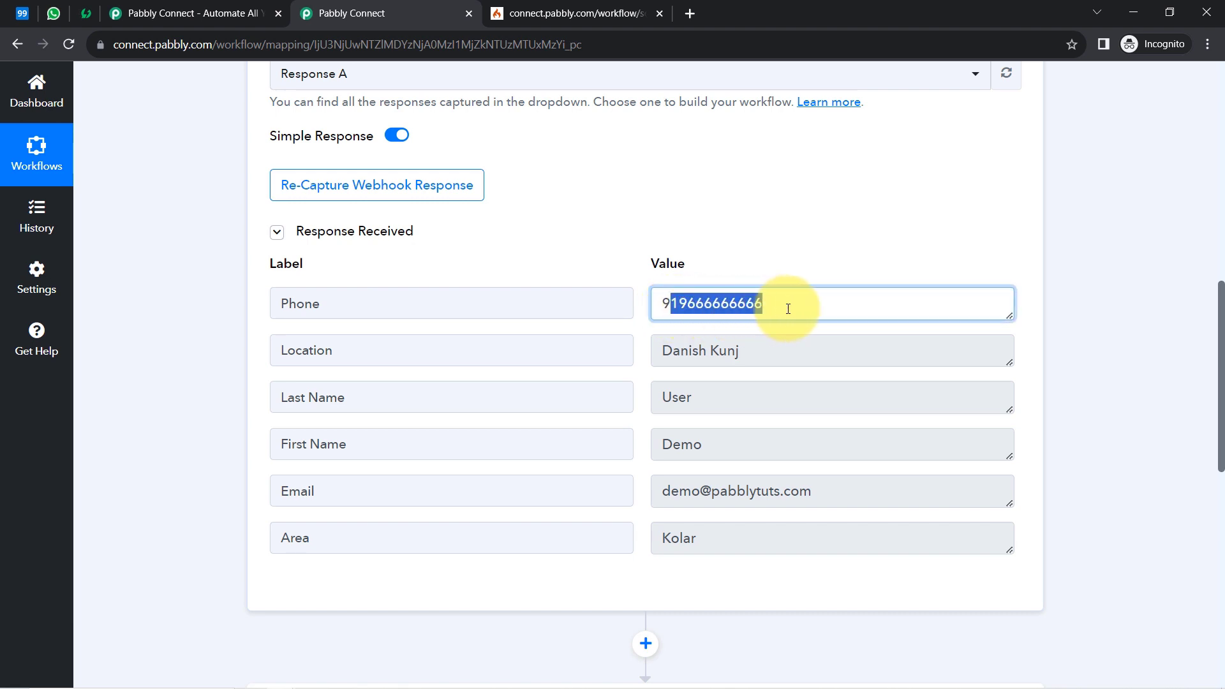
pyautogui.moveTo(676, 349); pyautogui.dragTo(771, 350)
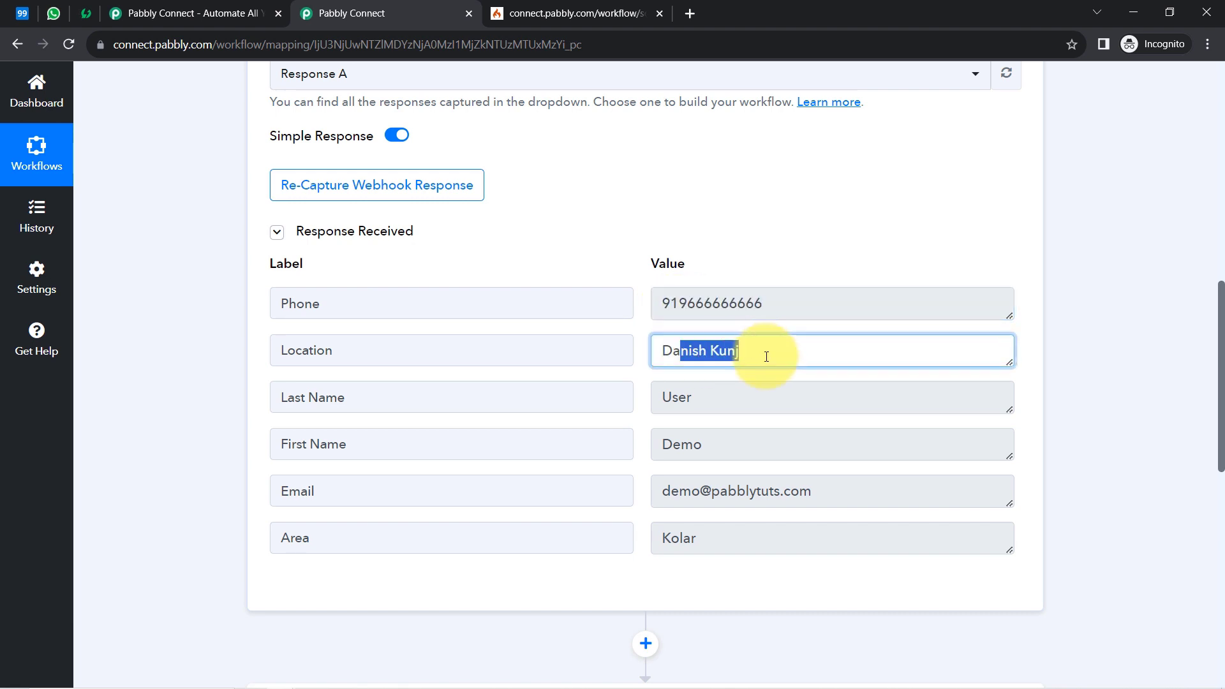
pyautogui.moveTo(664, 403); pyautogui.dragTo(725, 446)
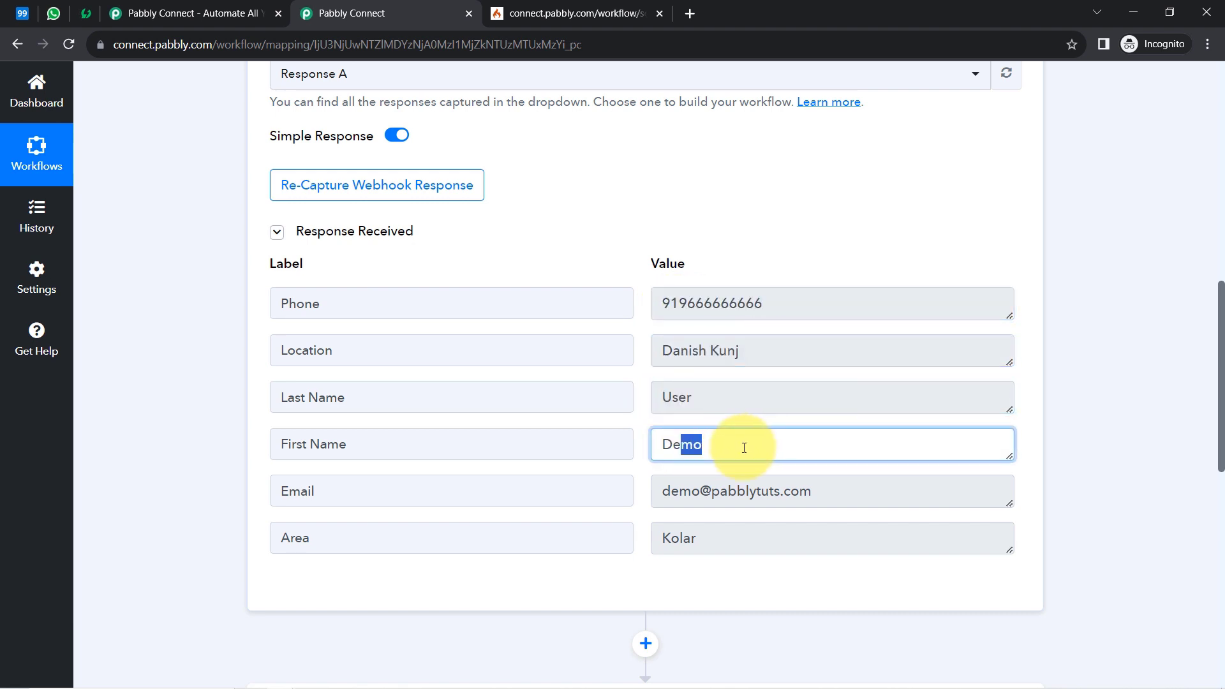
pyautogui.moveTo(691, 492); pyautogui.dragTo(797, 493)
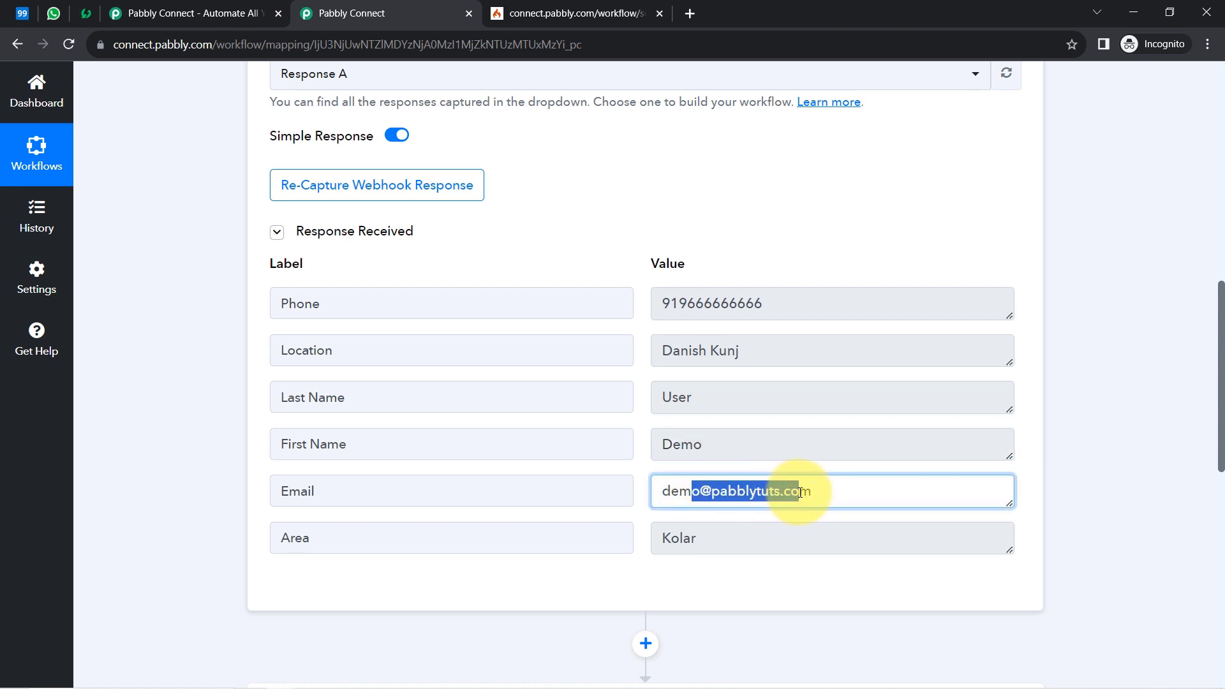
pyautogui.moveTo(710, 538); pyautogui.dragTo(679, 541)
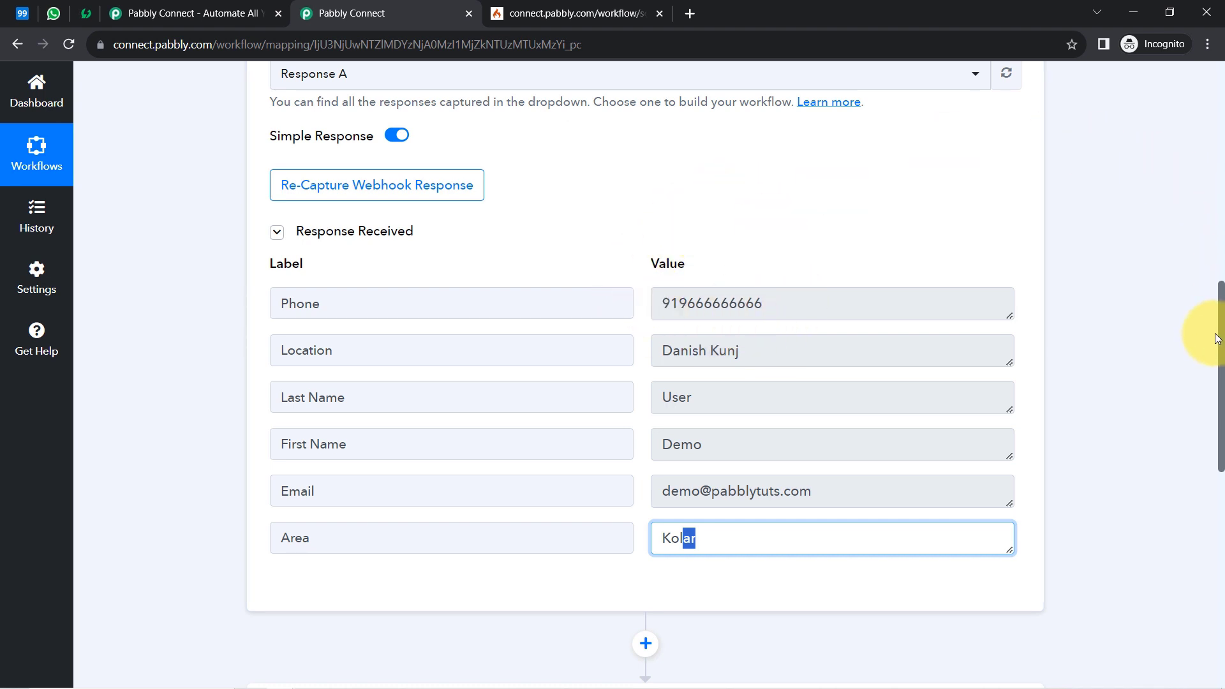
# Step: Collapse the 99Acres trigger section and view the 99acres website before returning to the workflow
pyautogui.moveTo(1222, 335); pyautogui.dragTo(1221, 131)
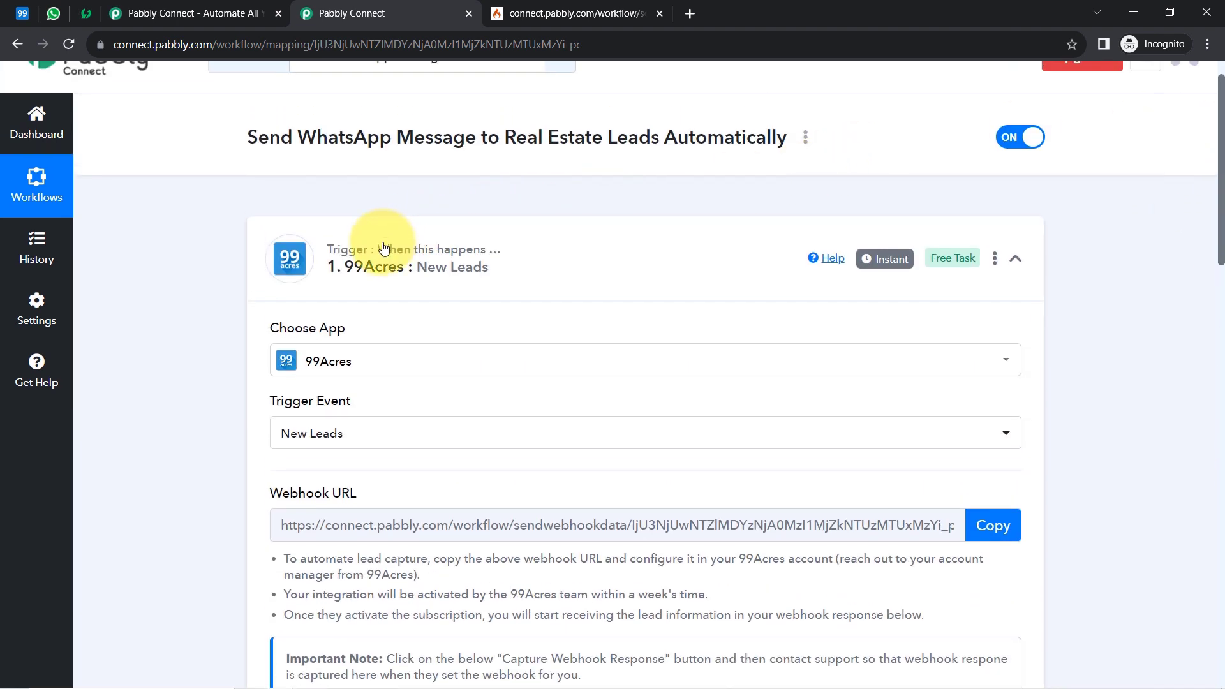
pyautogui.click(447, 276)
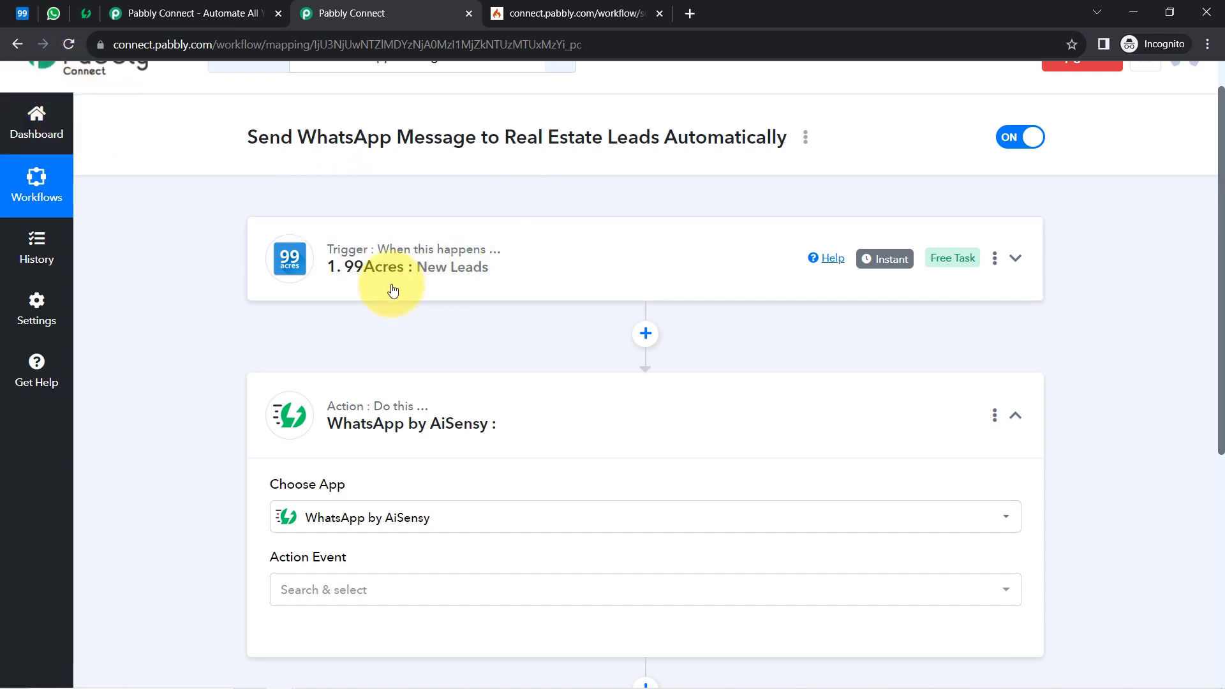
pyautogui.click(22, 13)
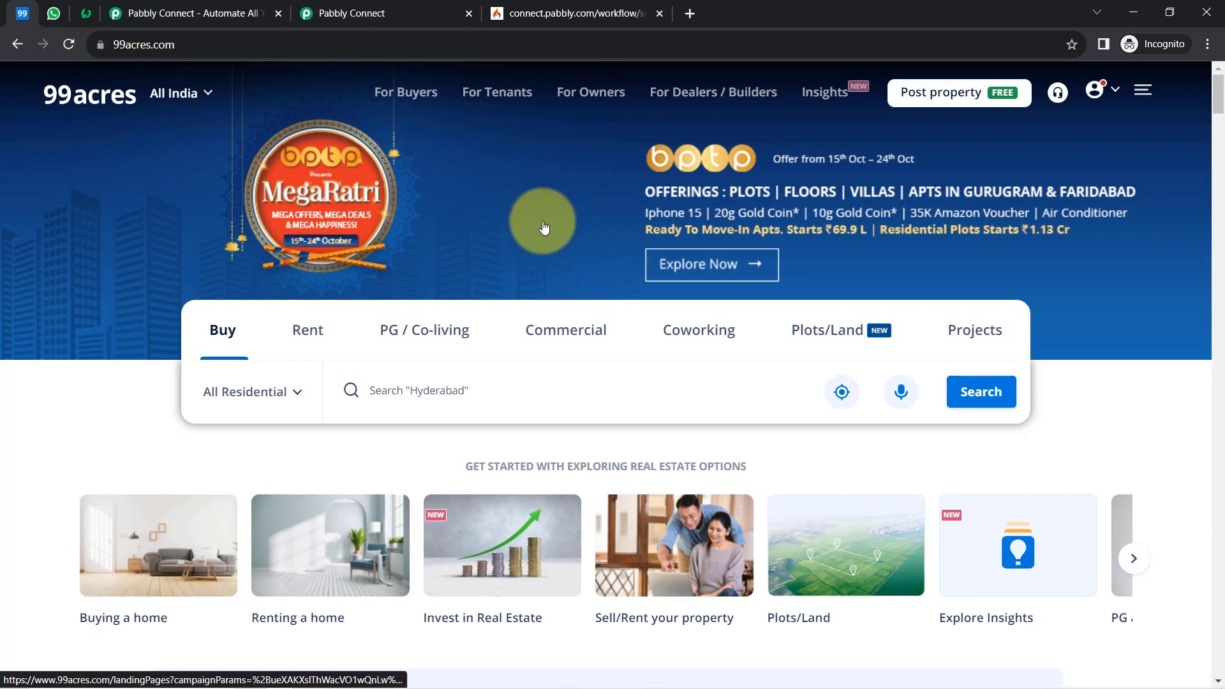
pyautogui.click(354, 13)
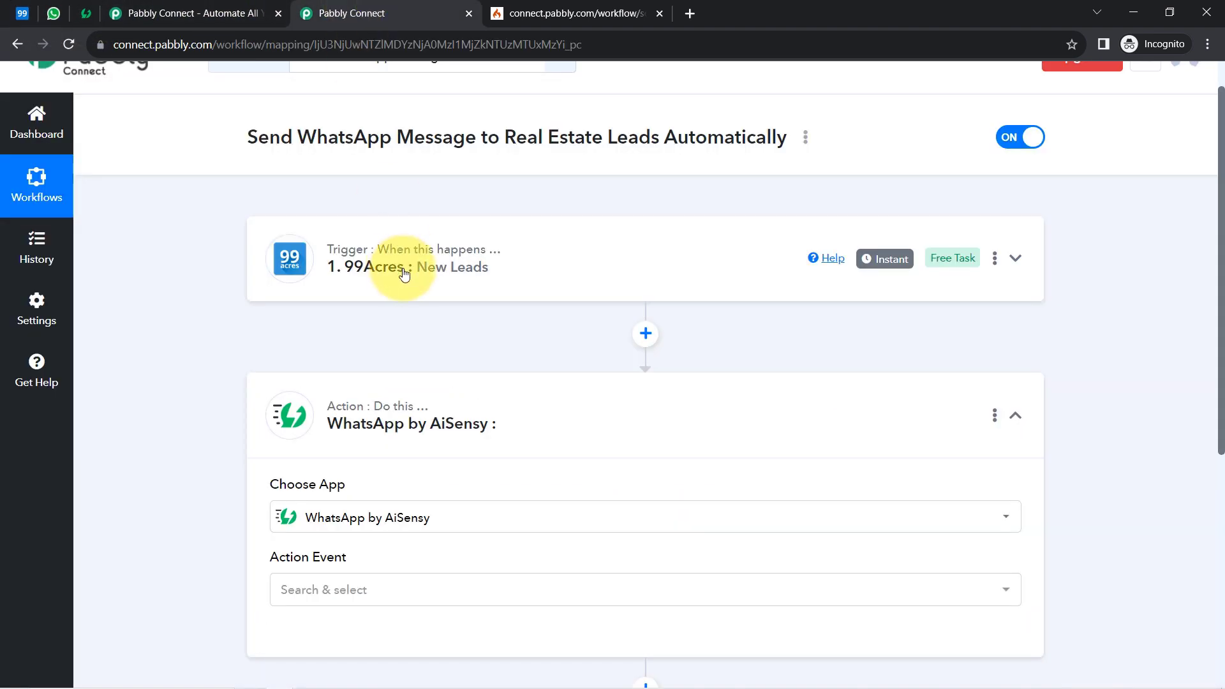
# Step: Expand the 99Acres trigger section and examine the format of the phone number in the captured response
pyautogui.moveTo(876, 264)
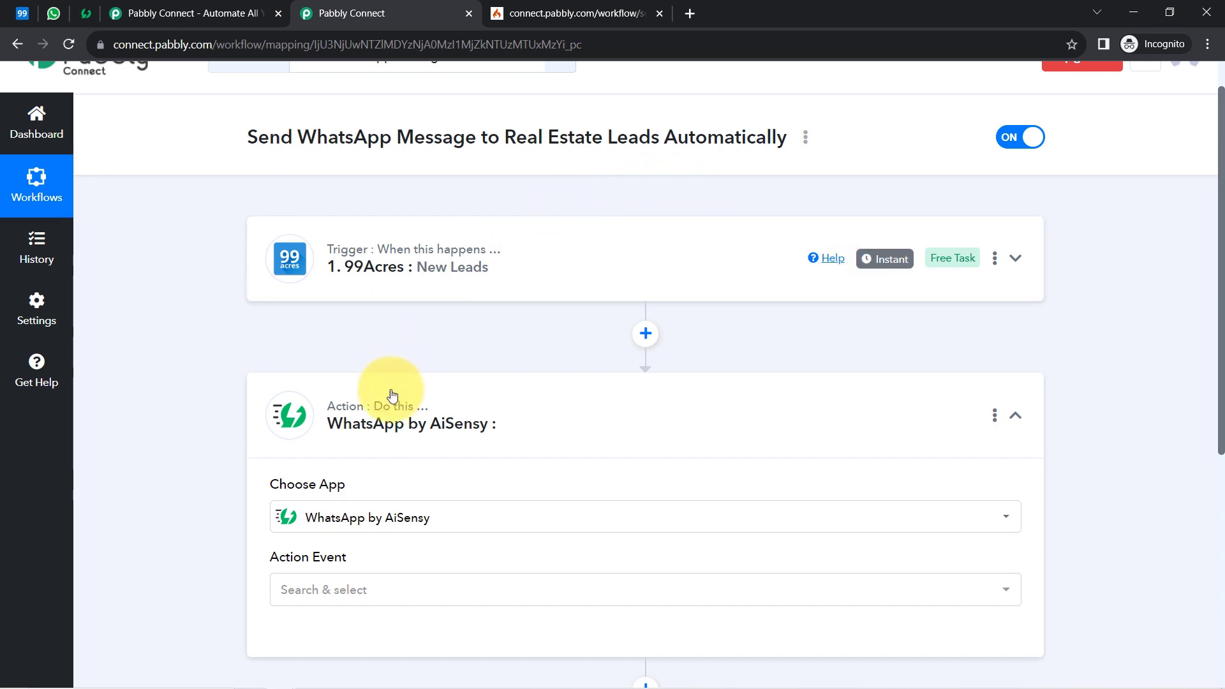
pyautogui.click(765, 274)
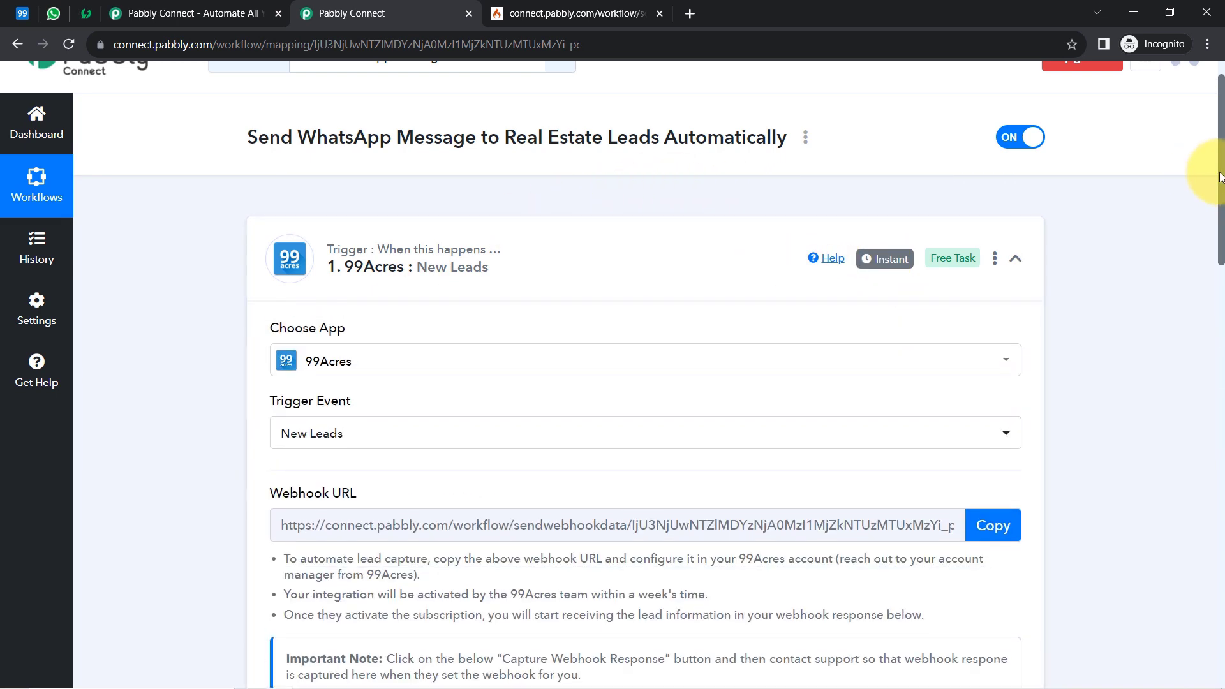
pyautogui.scroll(-10, 1195, 256)
pyautogui.scroll(-1, 1209, 418)
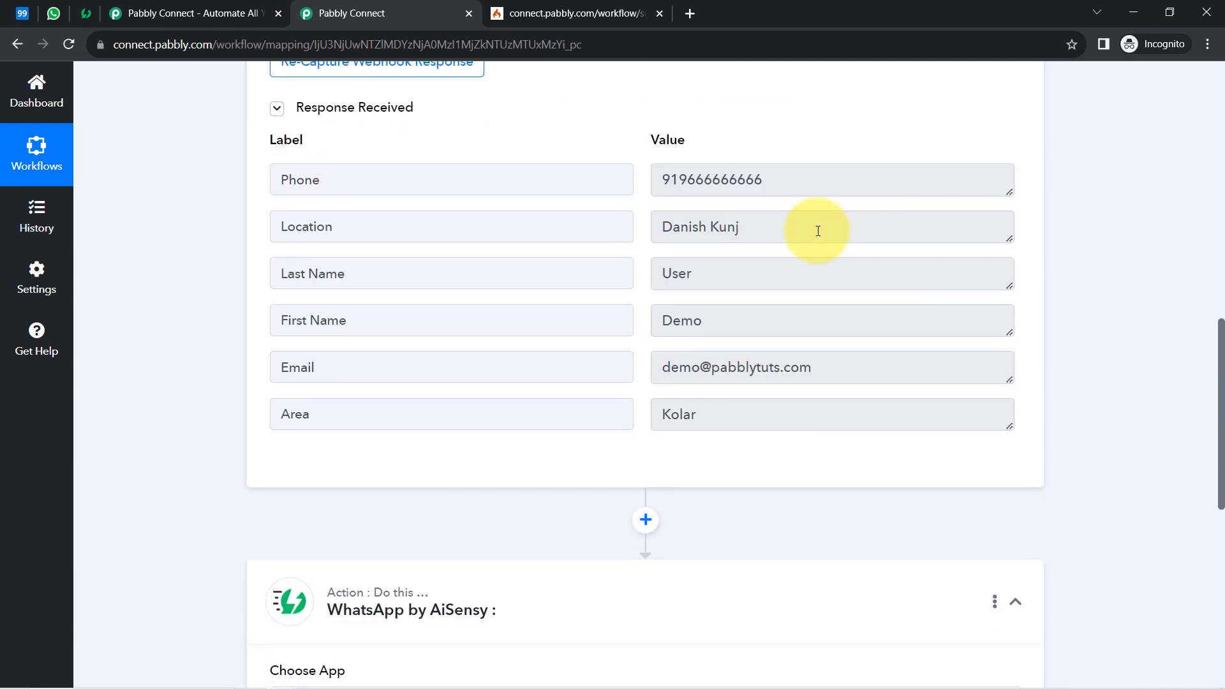
pyautogui.doubleClick(682, 177)
pyautogui.click(684, 177)
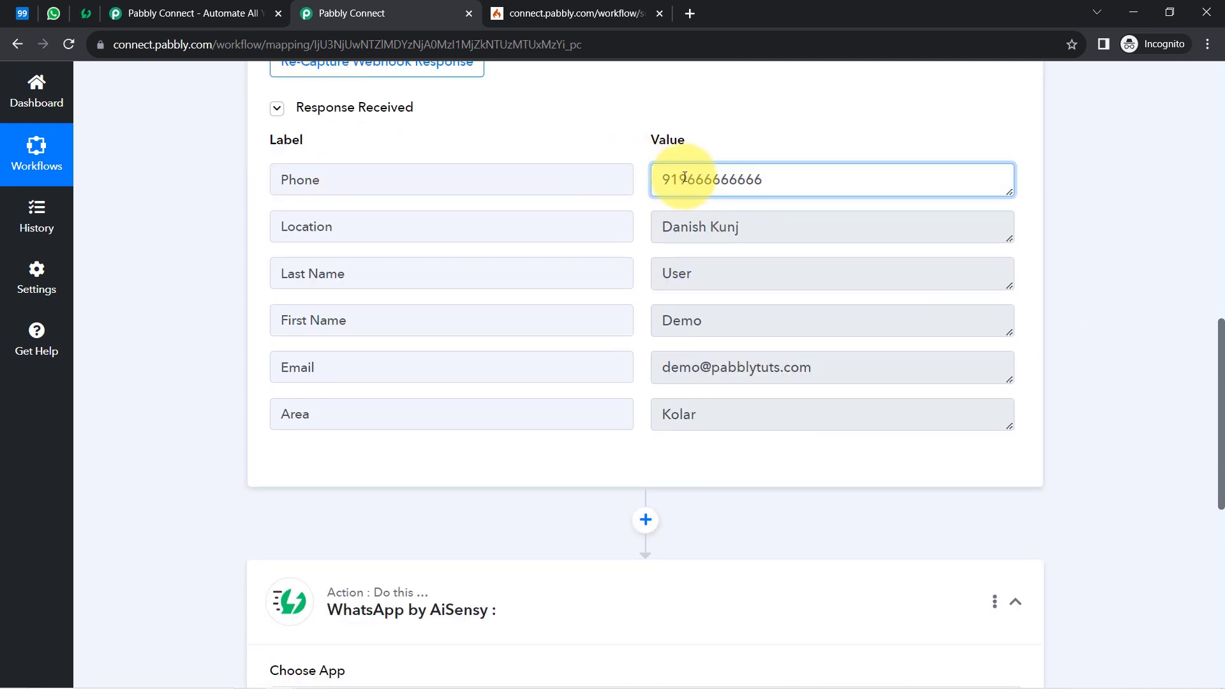
pyautogui.moveTo(684, 180); pyautogui.dragTo(779, 186)
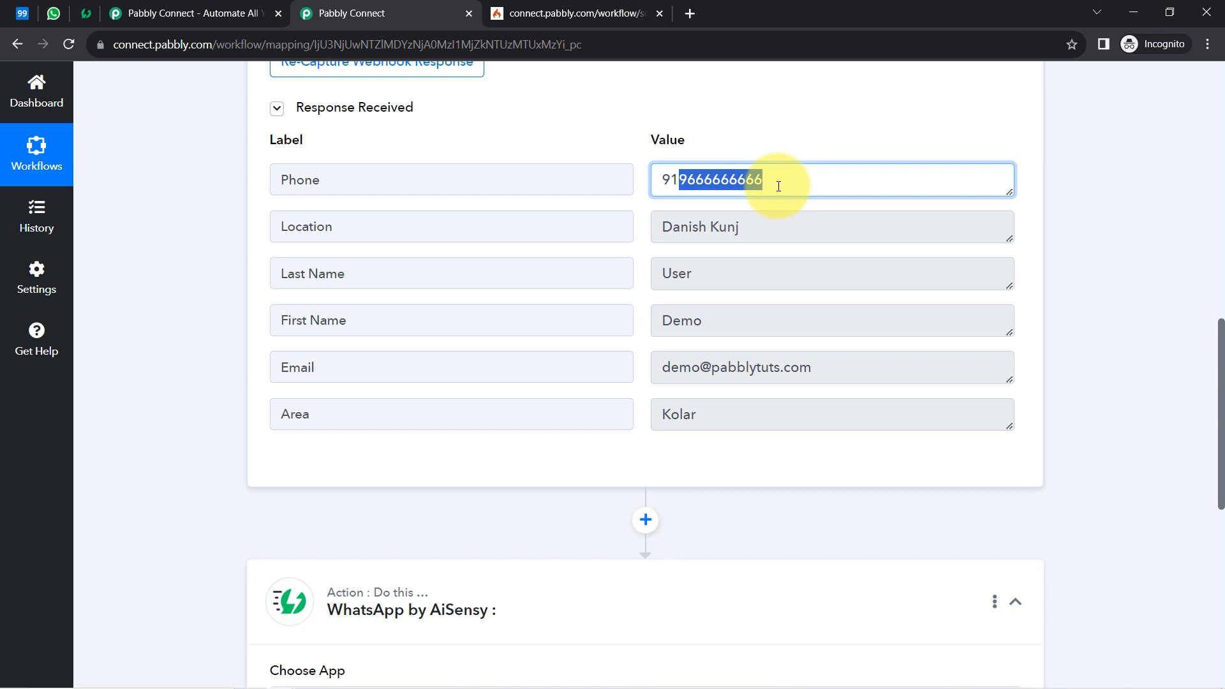
# Step: Switch to WhatsApp Web, delete the Pabbly Team chat, and return to the Pabbly Connect workflow
pyautogui.click(53, 13)
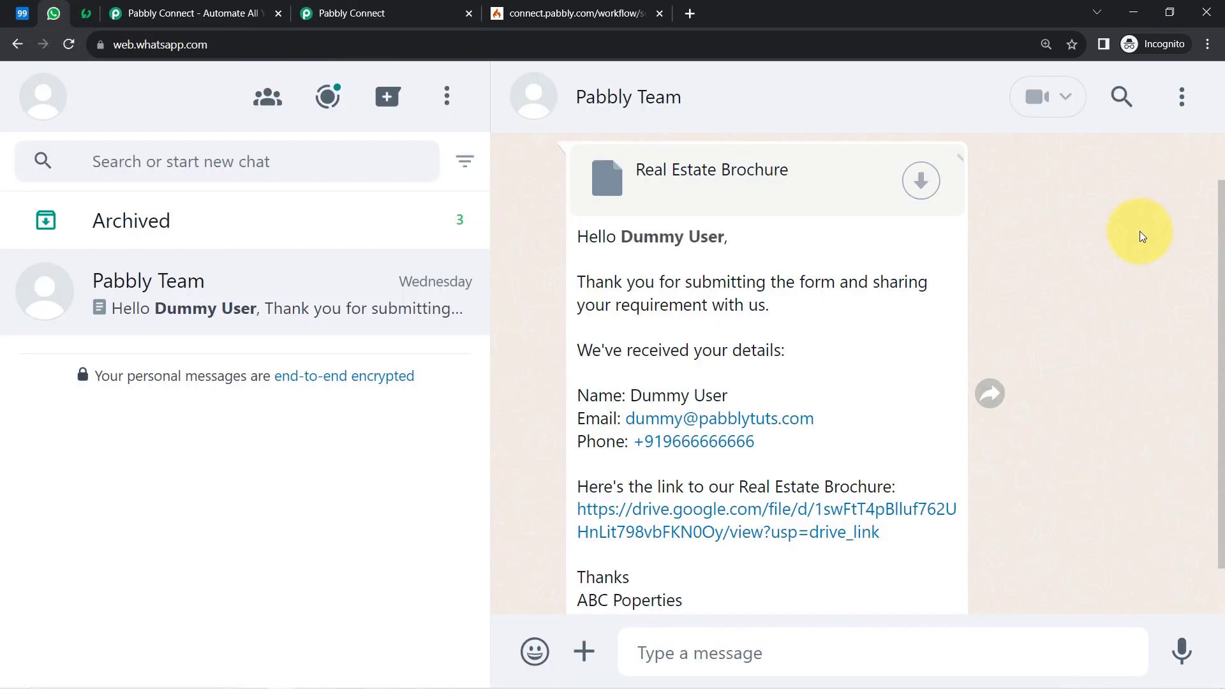
pyautogui.click(1181, 97)
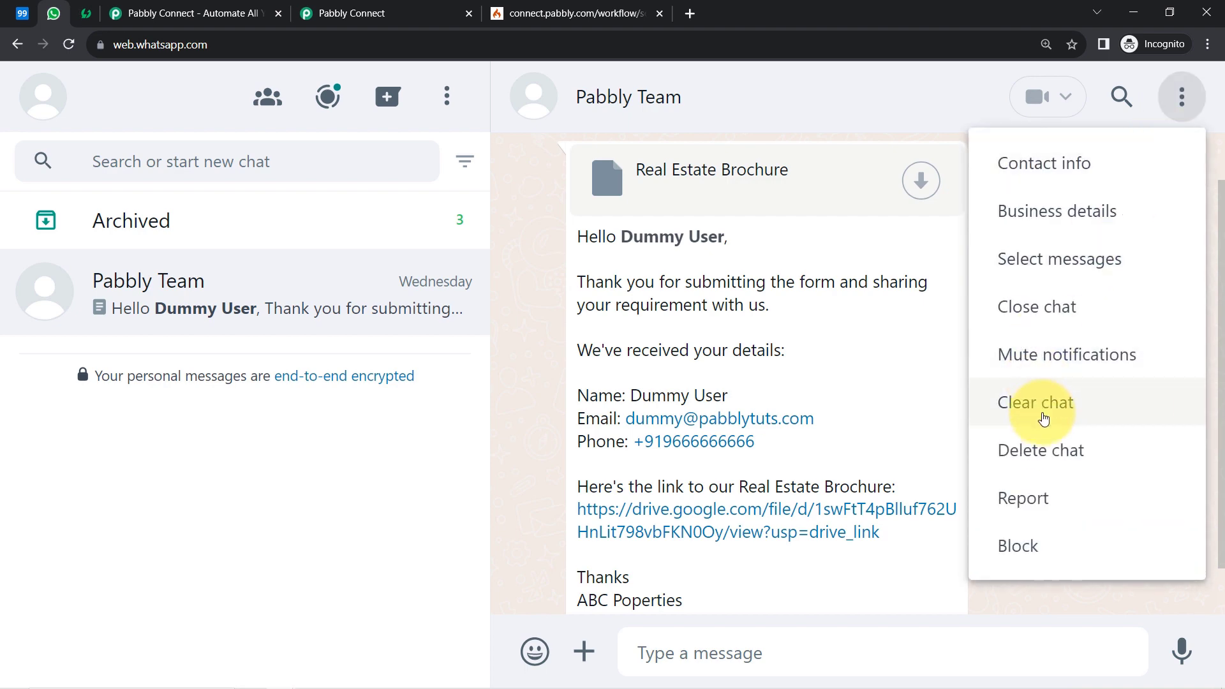
pyautogui.click(1037, 447)
pyautogui.click(765, 489)
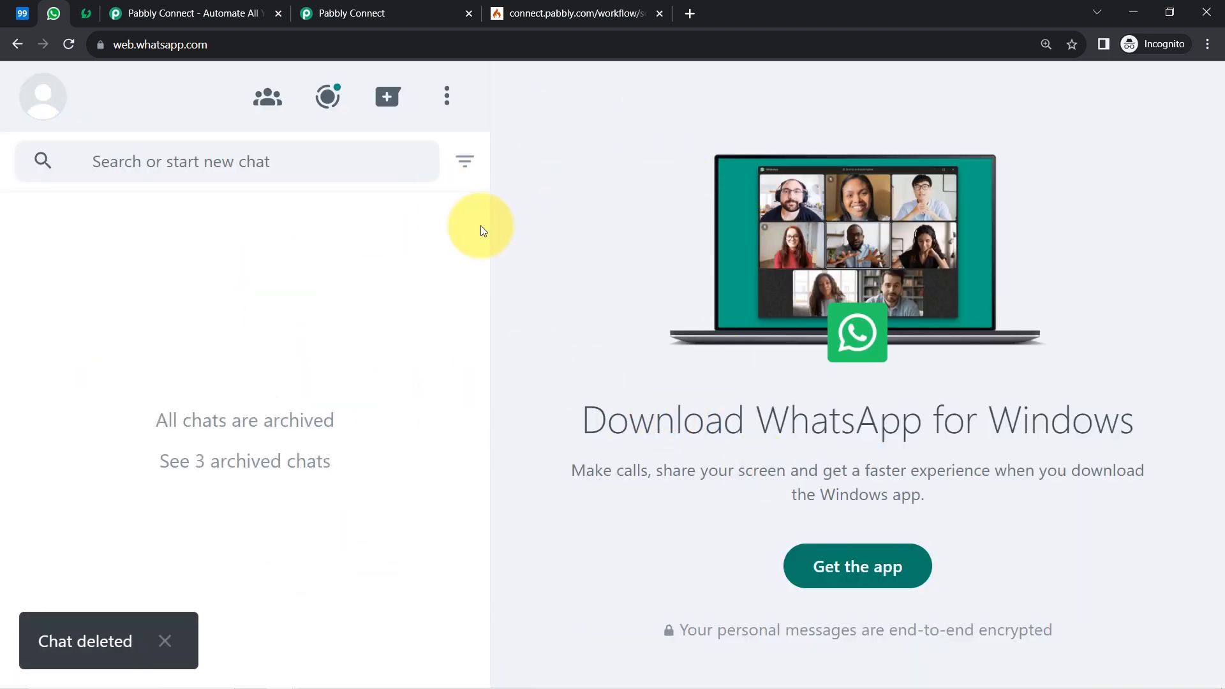
pyautogui.click(312, 12)
pyautogui.click(179, 300)
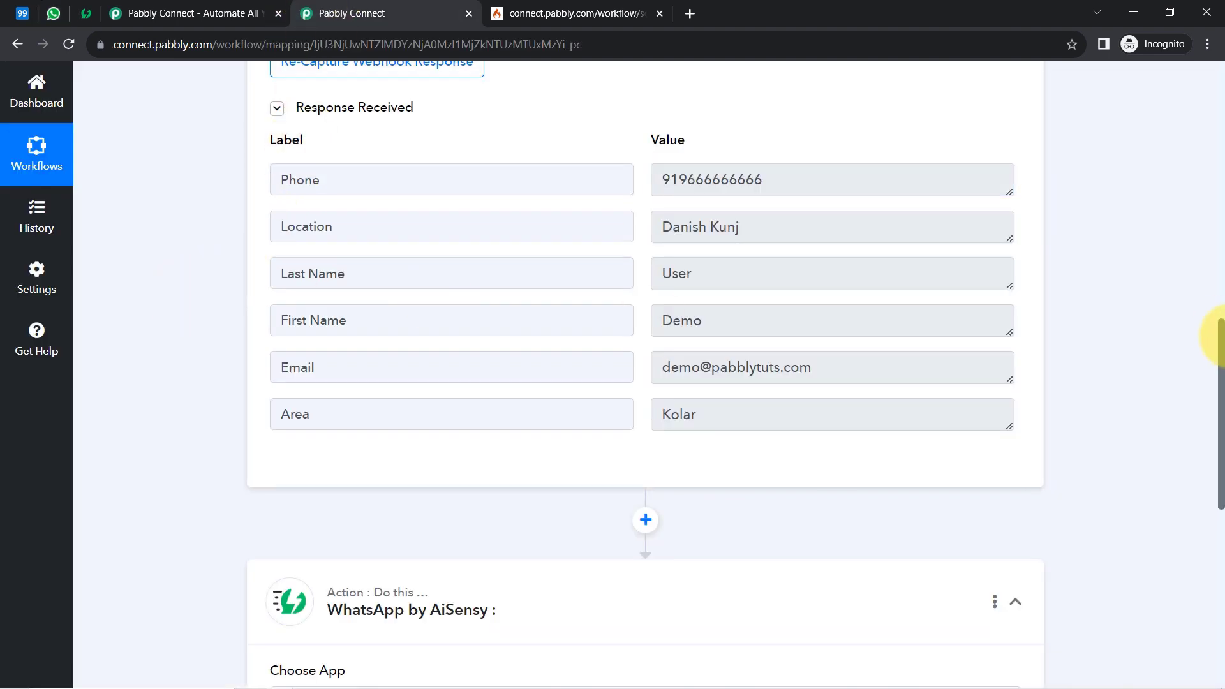
# Step: Set the WhatsApp by AiSensy action event to Send Template Message and start adding a new connection
pyautogui.scroll(-5, 1220, 345)
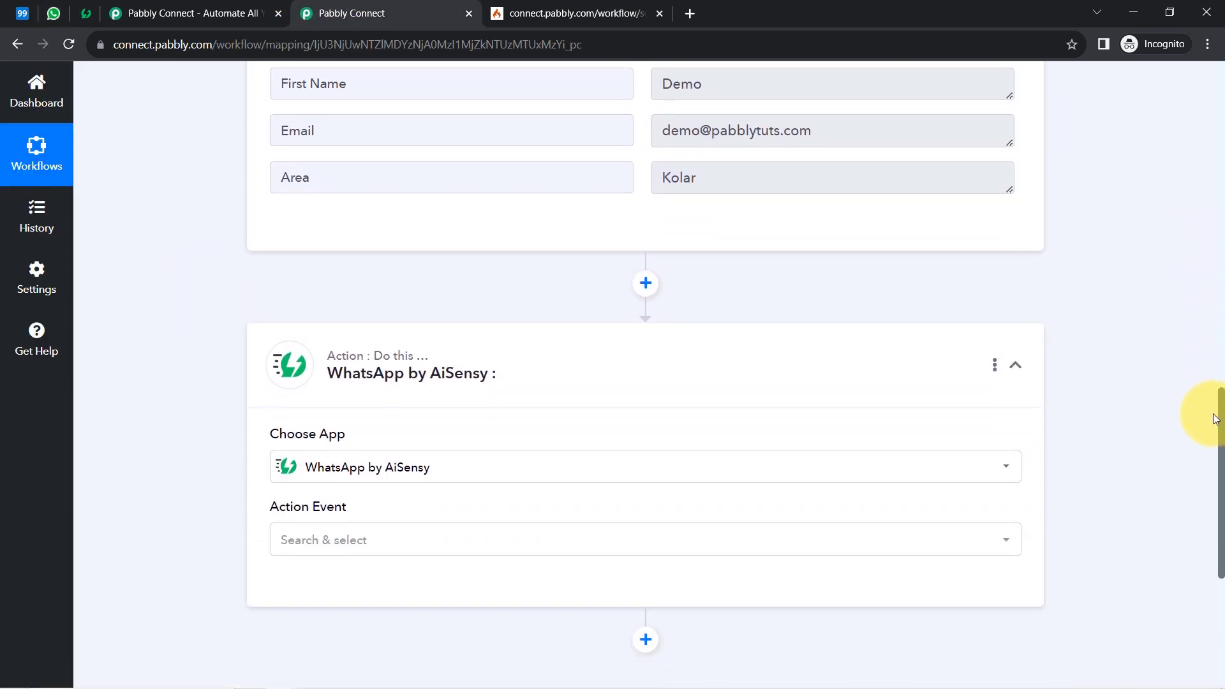
pyautogui.scroll(-2, 1202, 452)
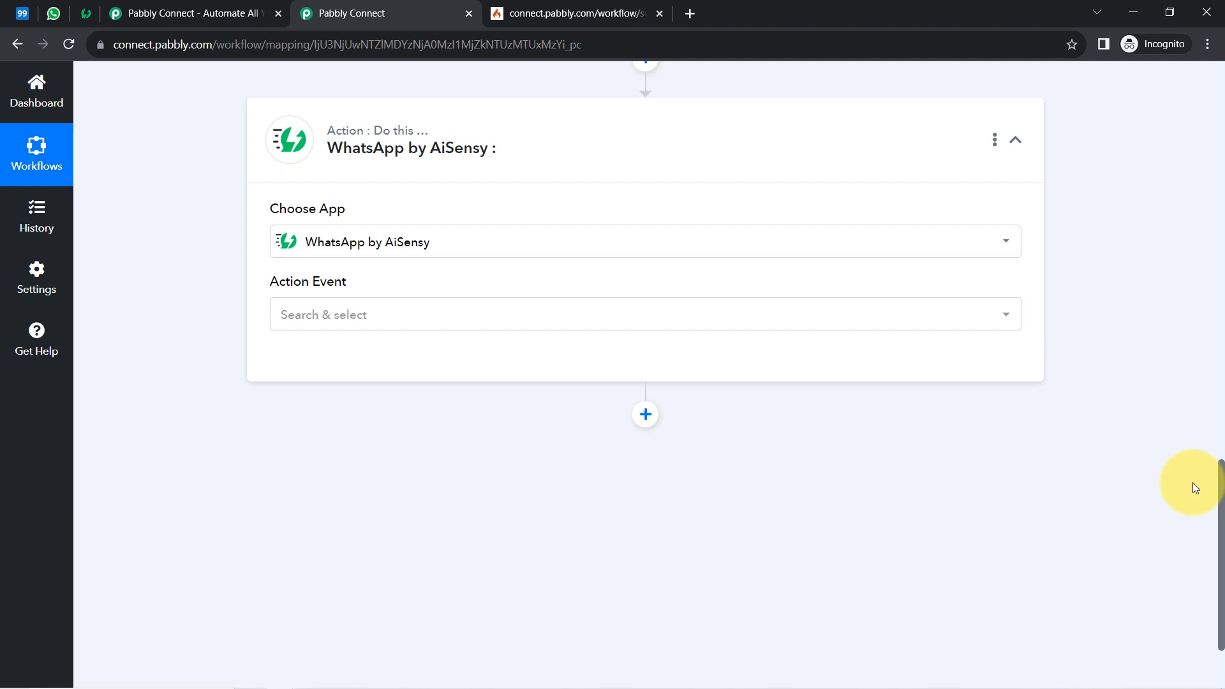
pyautogui.click(330, 314)
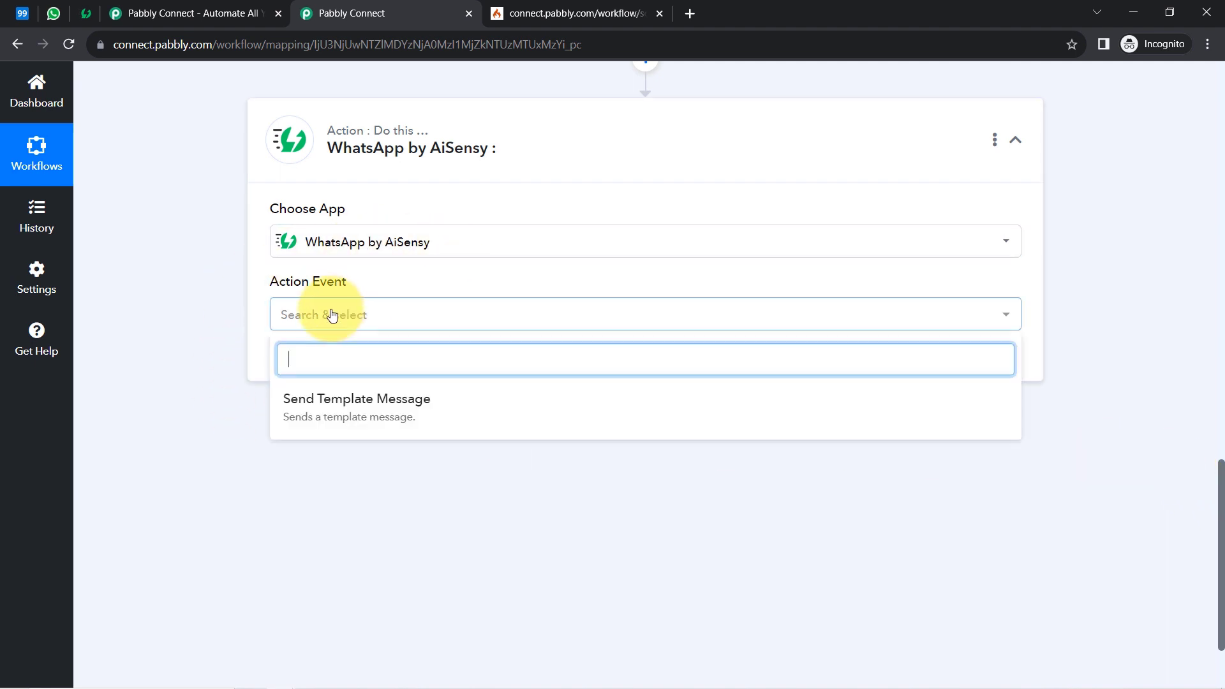
pyautogui.click(325, 409)
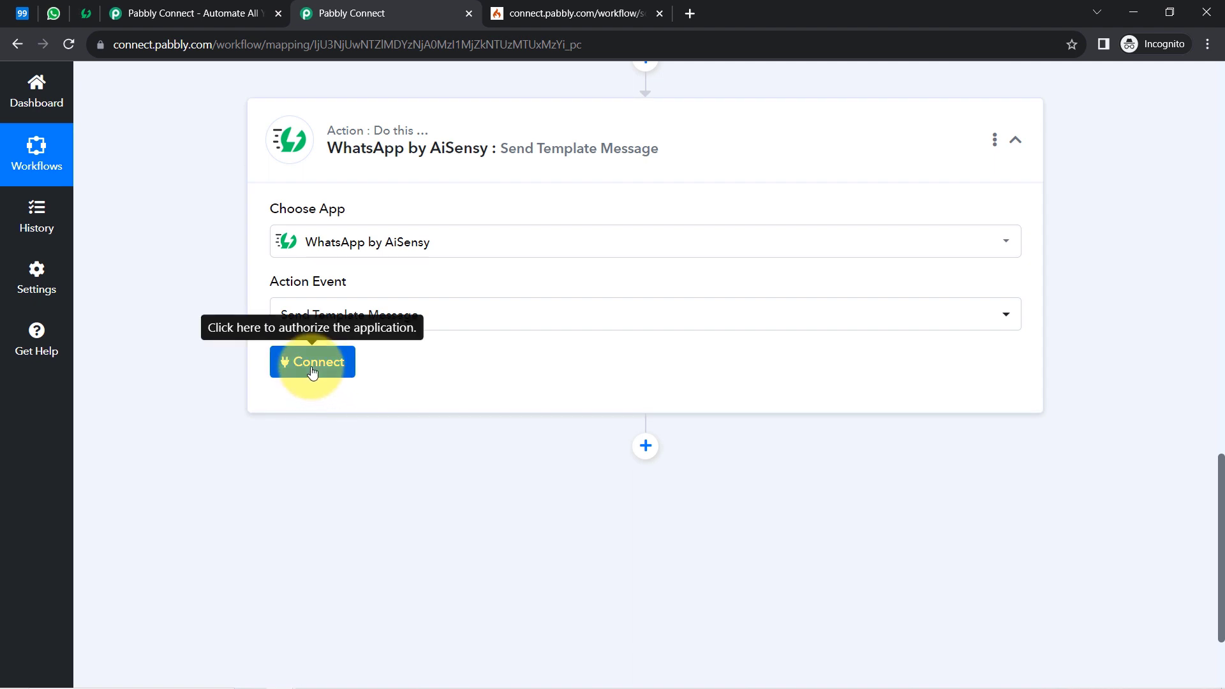
pyautogui.click(312, 372)
pyautogui.click(650, 235)
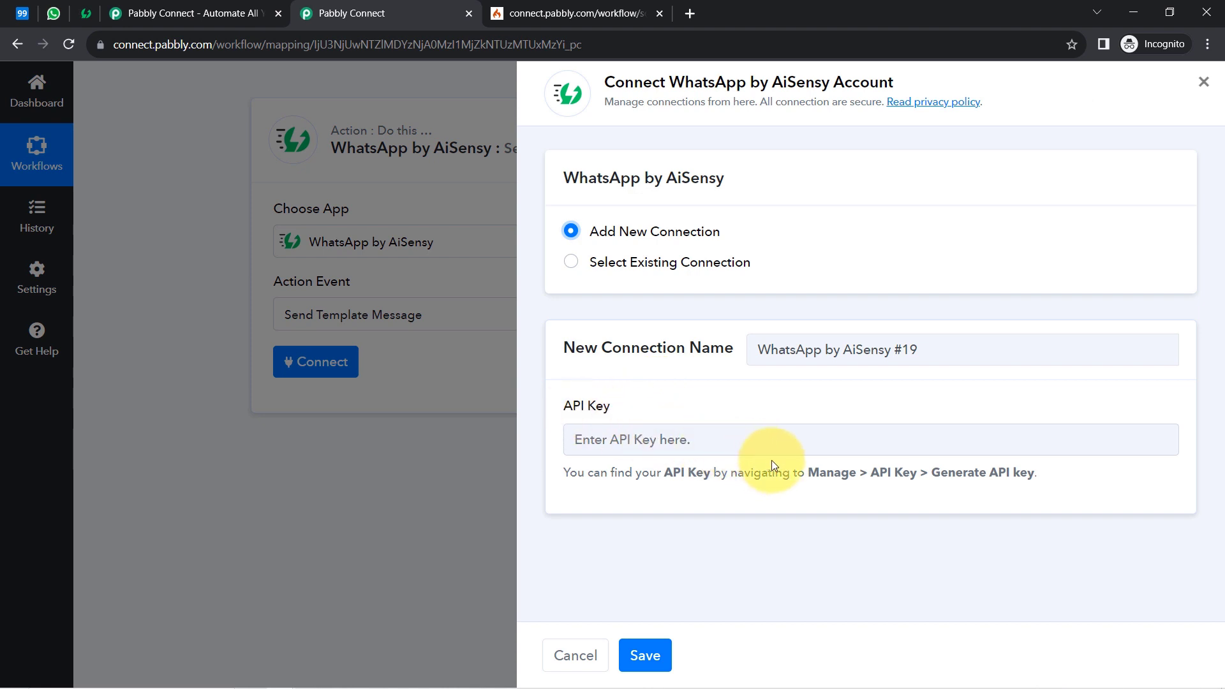
# Step: Switch to AiSensy and copy the project's API key from the Manage settings
pyautogui.moveTo(814, 475); pyautogui.dragTo(998, 472)
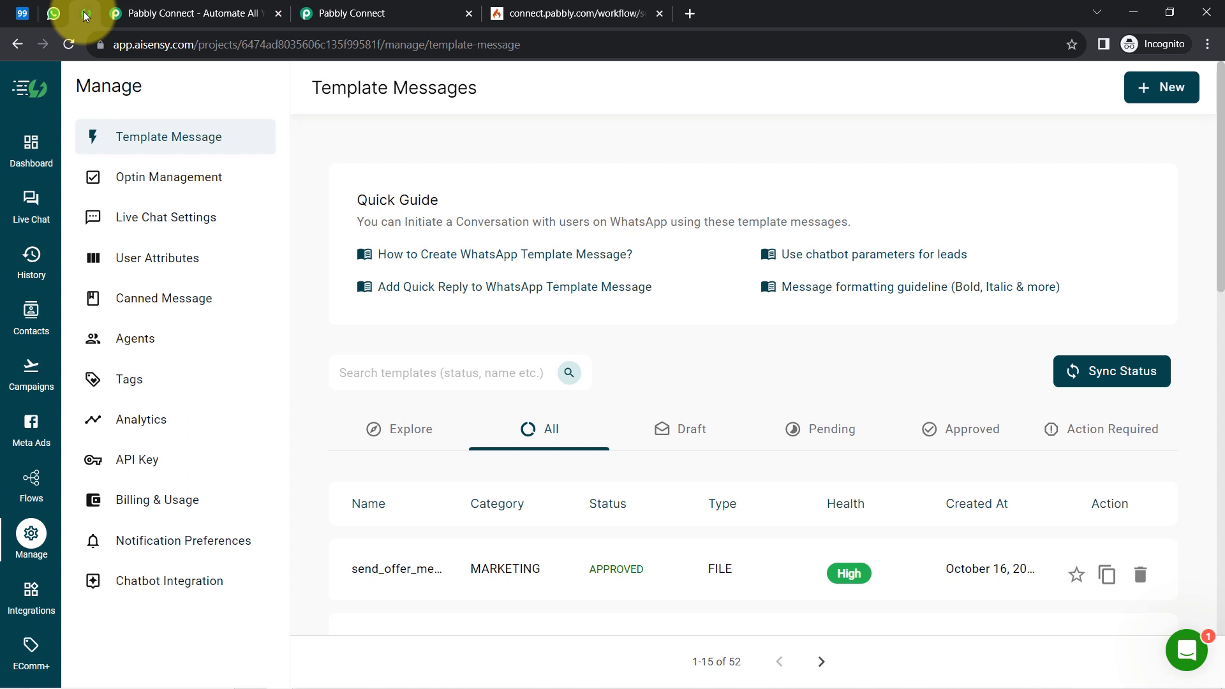
pyautogui.click(26, 539)
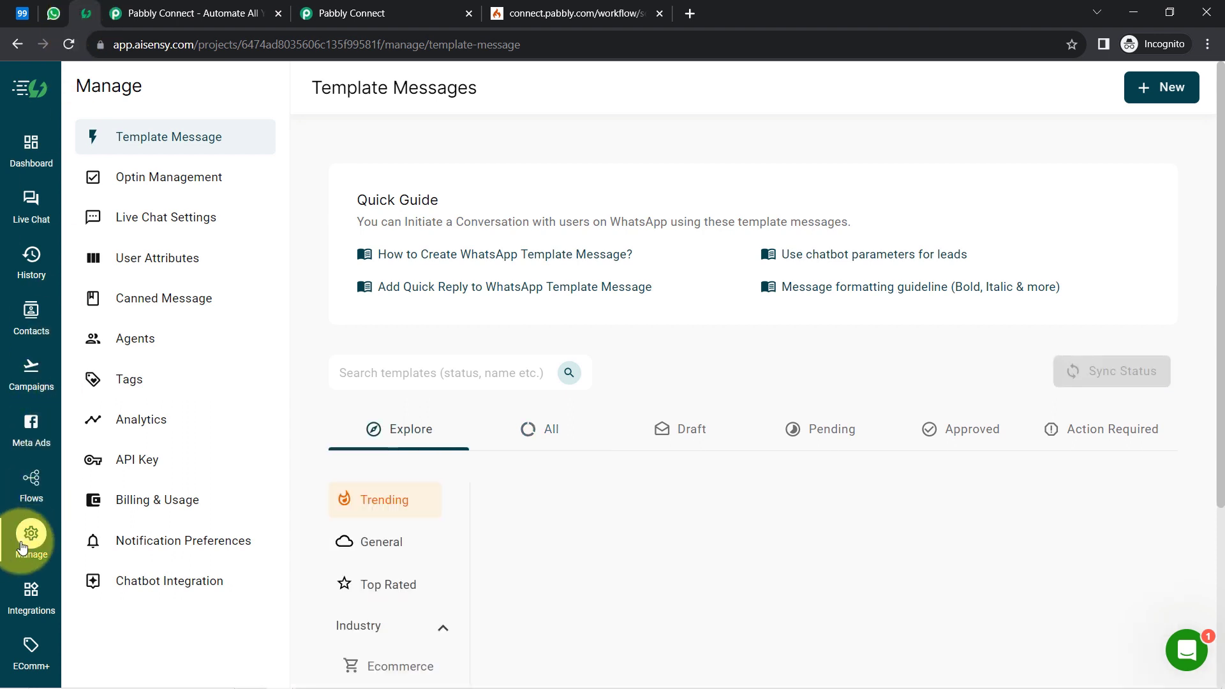
pyautogui.click(137, 462)
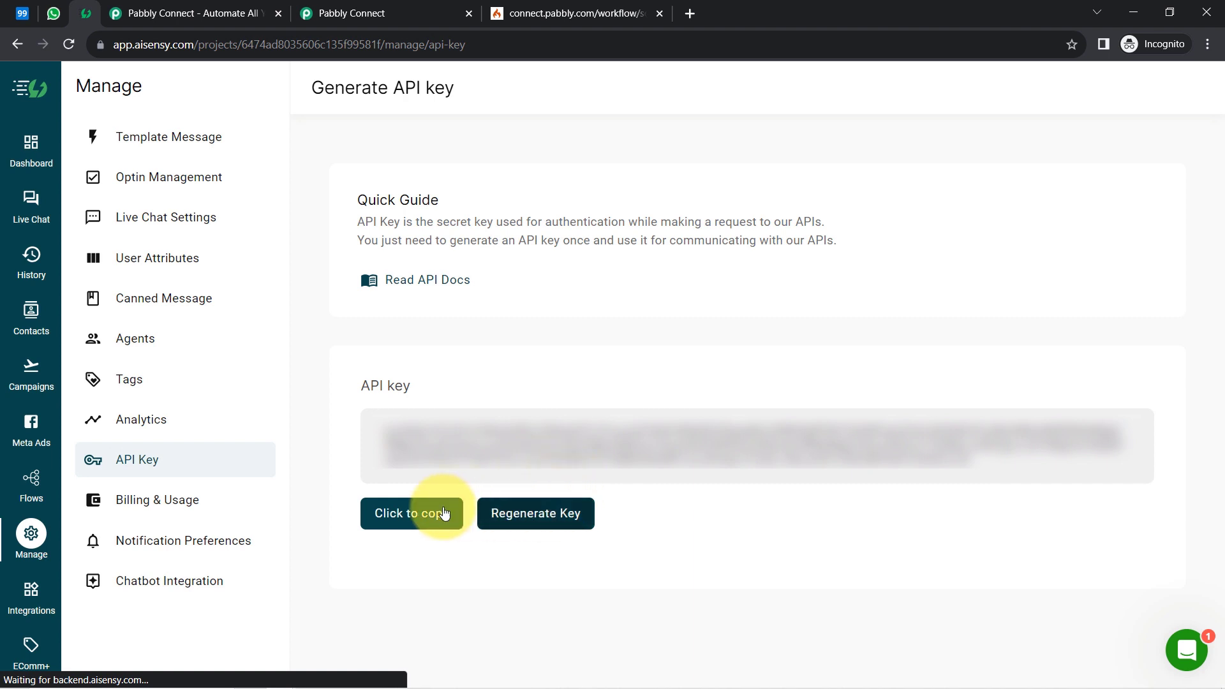
pyautogui.click(382, 514)
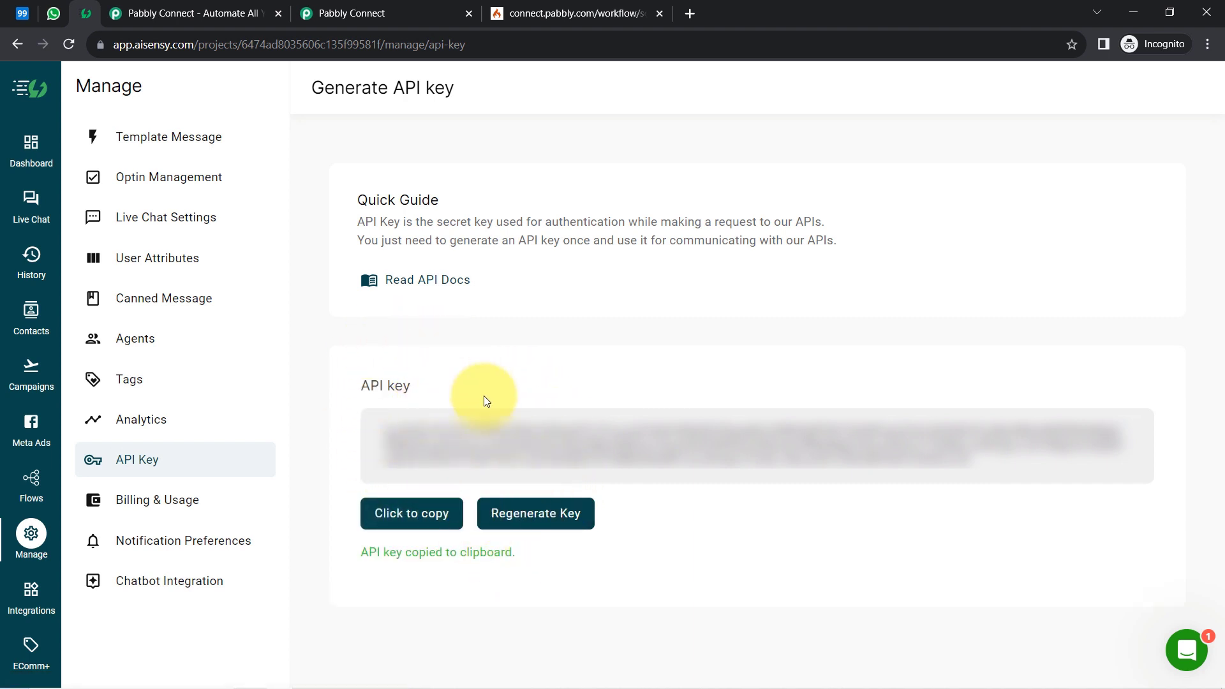
# Step: Return to Pabbly Connect, paste the API key into the new AiSensy connection and save it
pyautogui.click(326, 13)
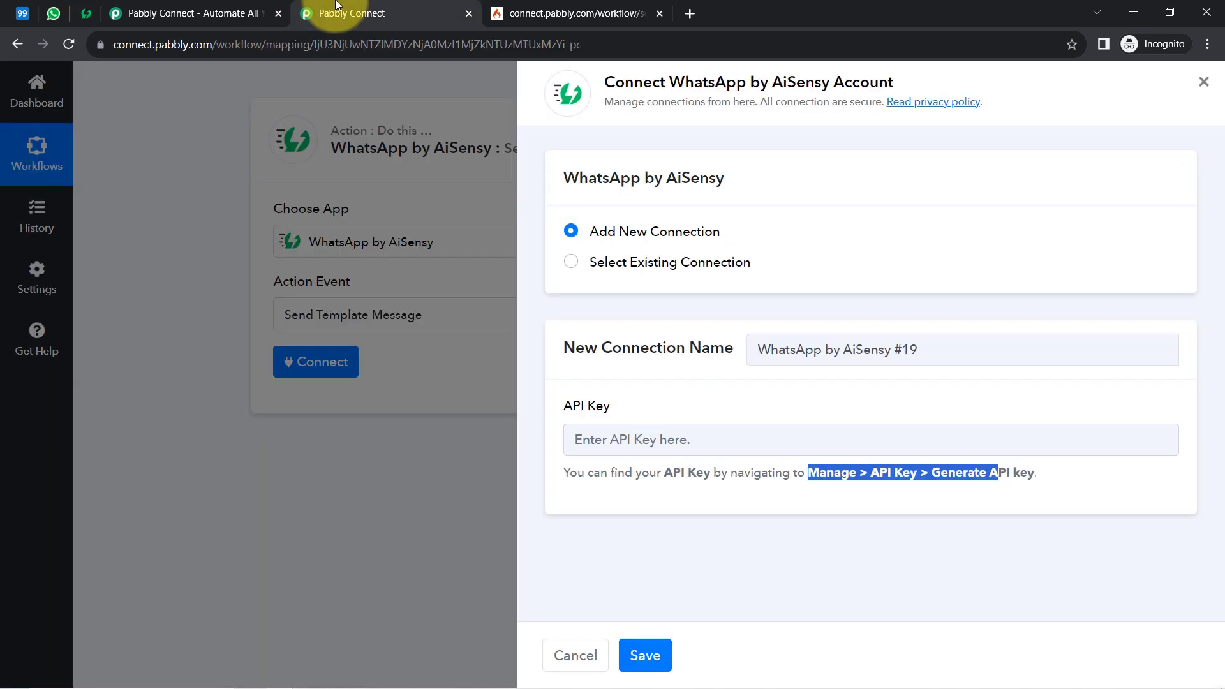
pyautogui.click(598, 426)
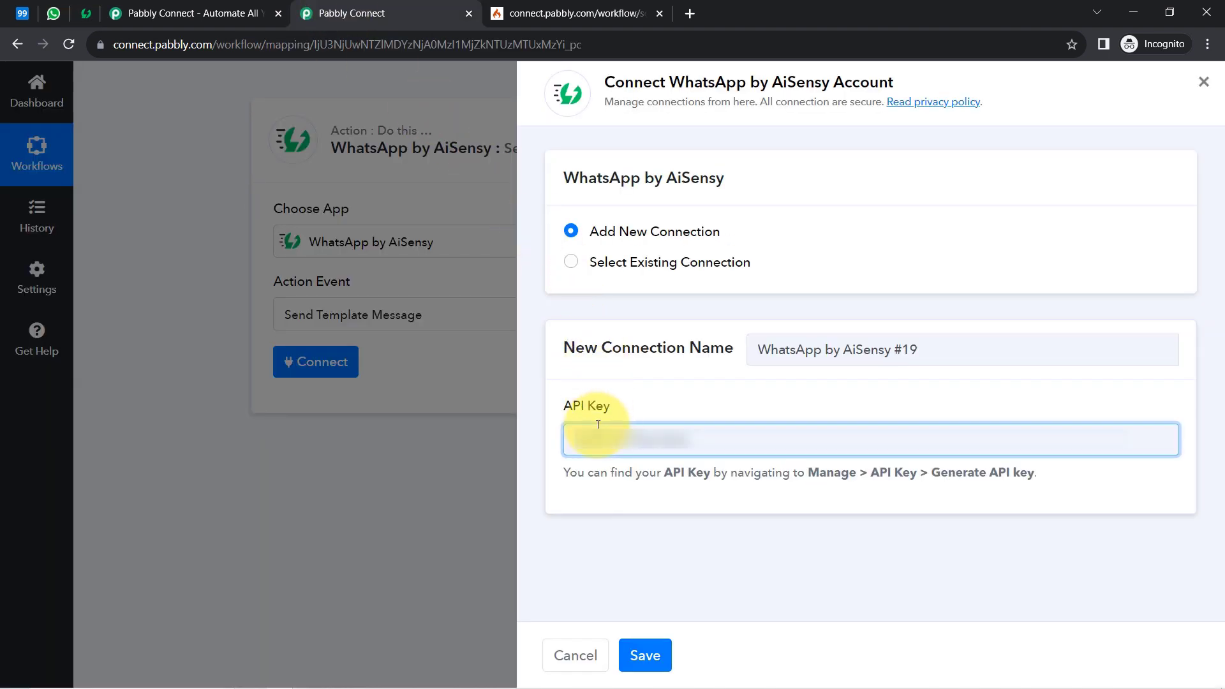
pyautogui.hotkey('ctrl', 'v')
pyautogui.click(645, 655)
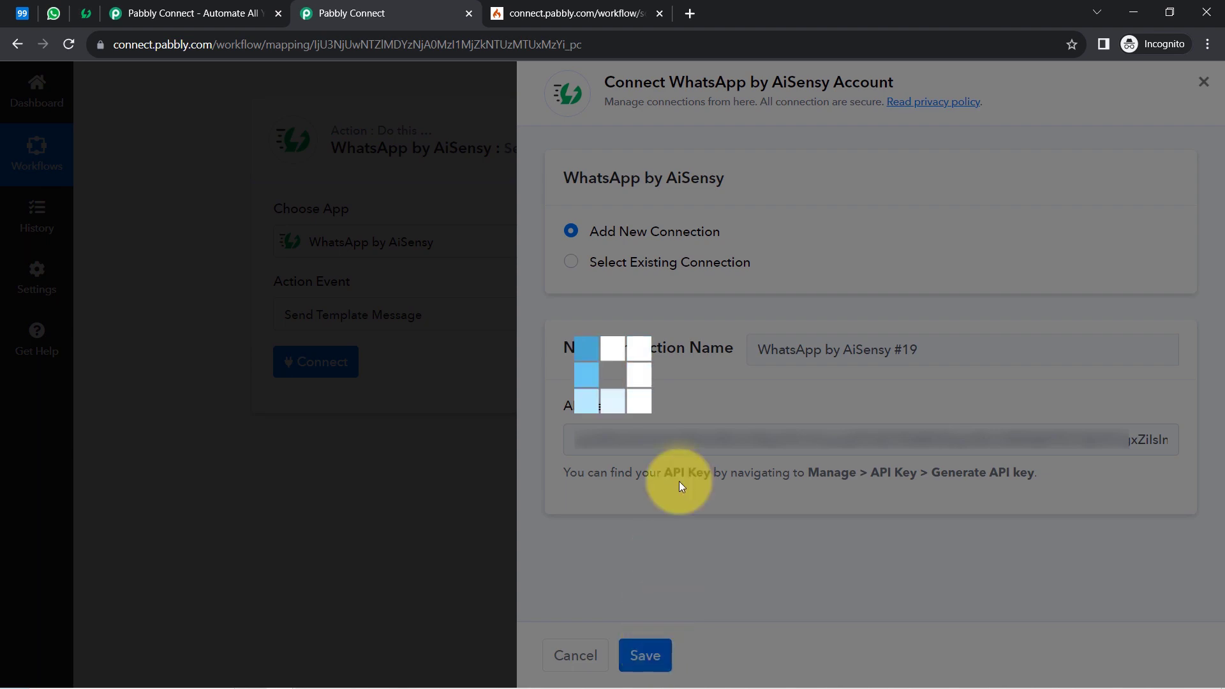
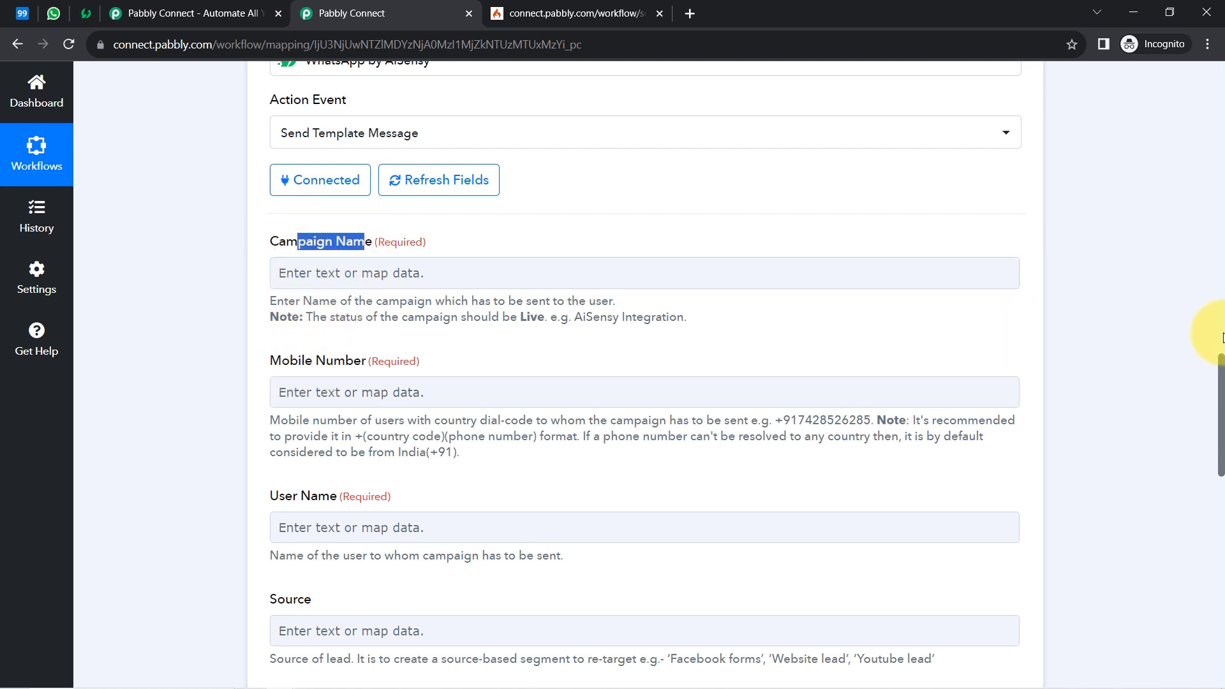
# Step: Compare the required mobile number format with the captured phone value, and map Mobile Number to the 99Acres Phone field
pyautogui.moveTo(1220, 365); pyautogui.dragTo(1221, 393)
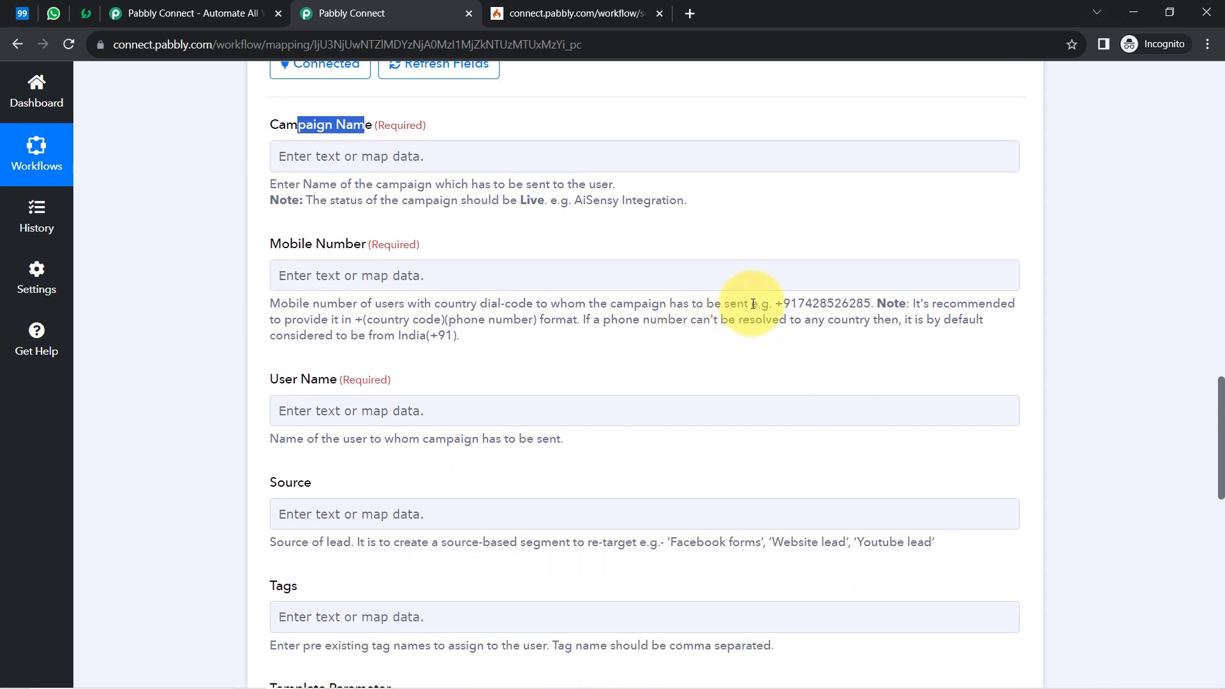
pyautogui.moveTo(775, 304)
pyautogui.mouseDown()
pyautogui.moveTo(866, 305)
pyautogui.moveTo(791, 303)
pyautogui.mouseUp()
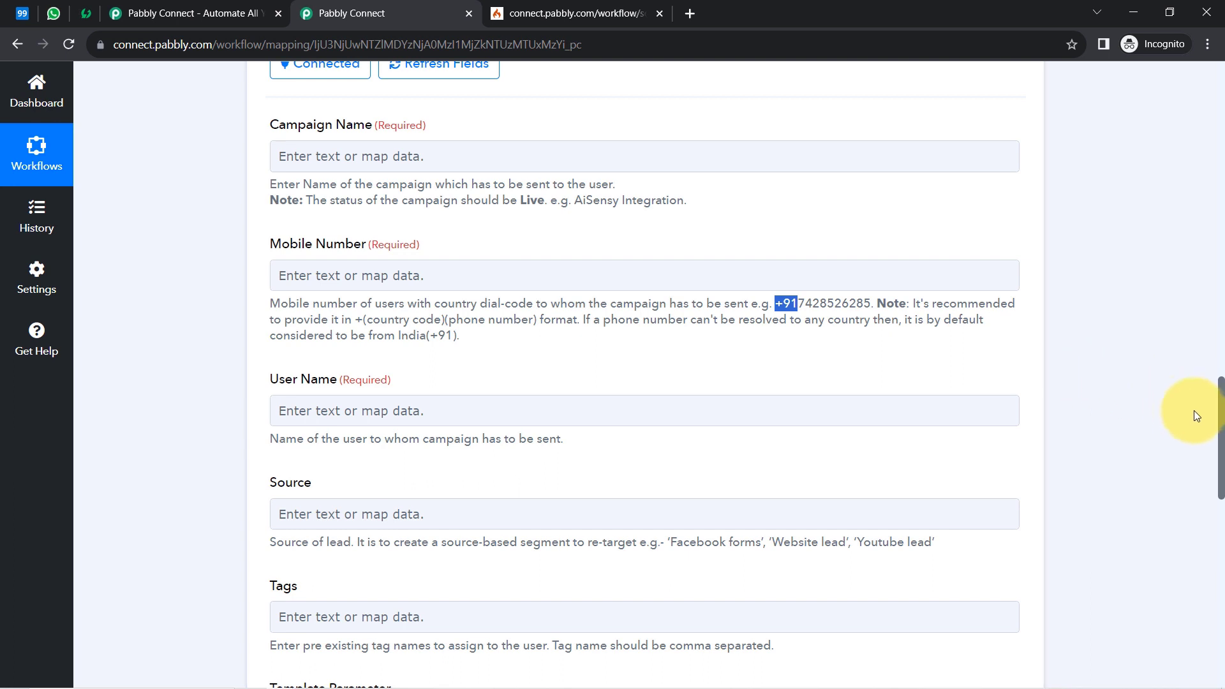
pyautogui.moveTo(1222, 449); pyautogui.dragTo(1221, 284)
pyautogui.doubleClick(692, 185)
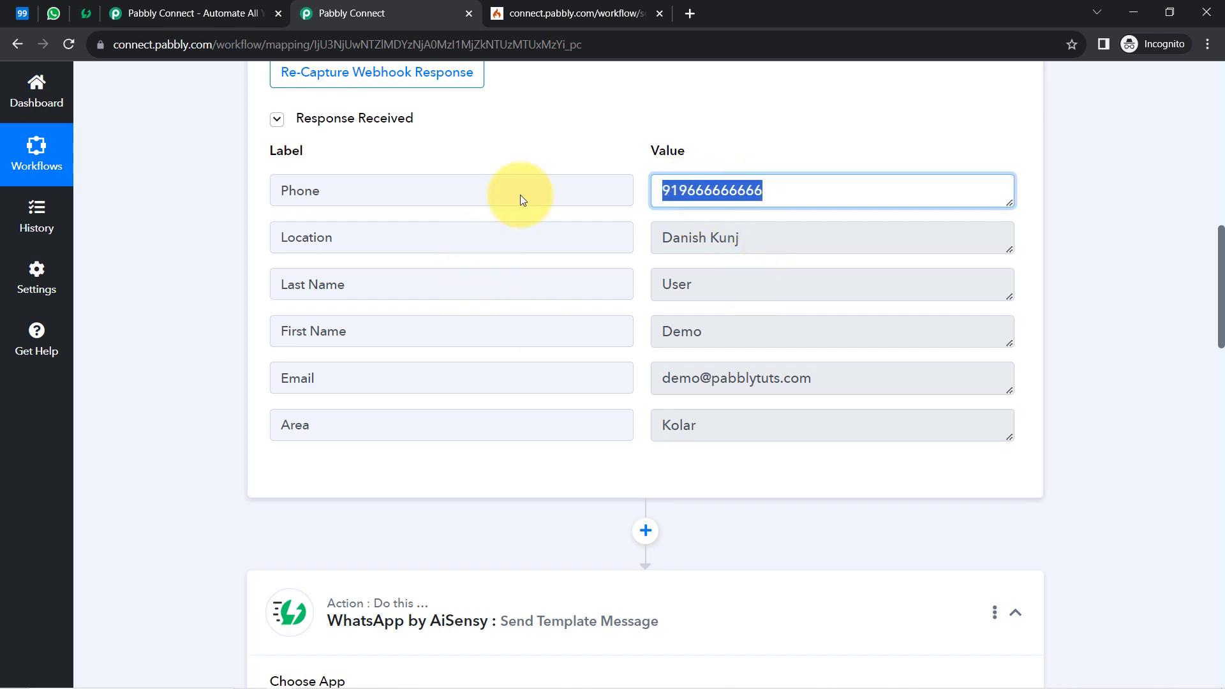
pyautogui.moveTo(1220, 262); pyautogui.dragTo(1212, 407)
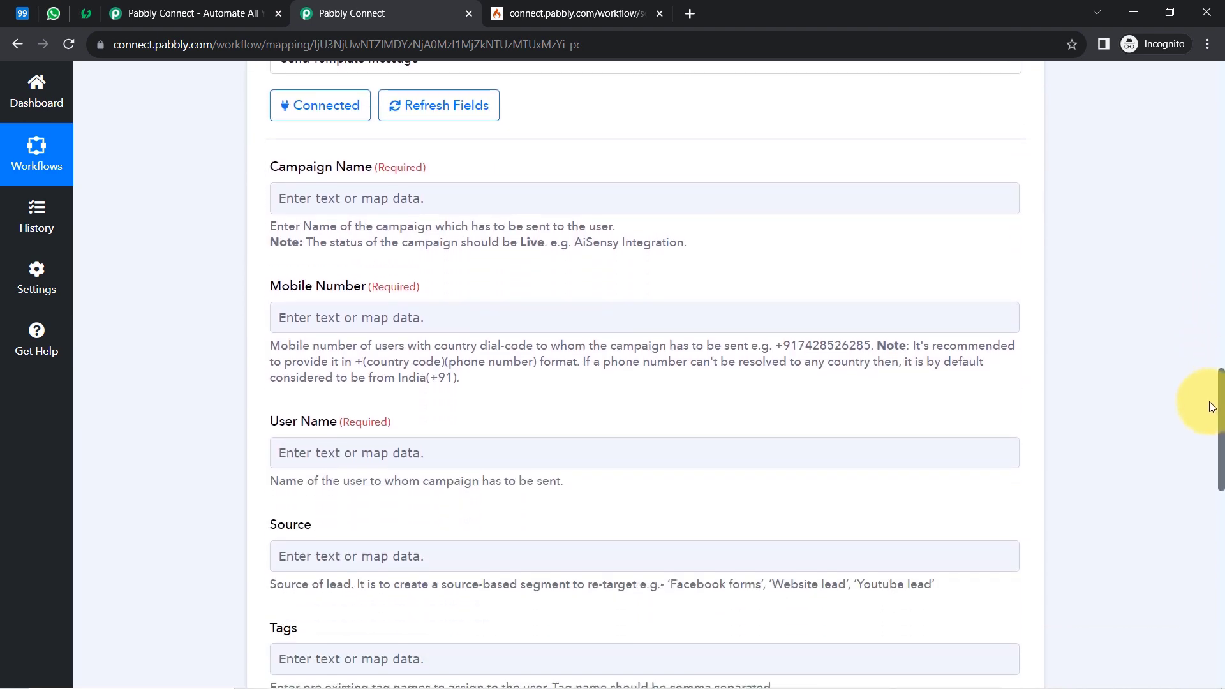
pyautogui.click(321, 323)
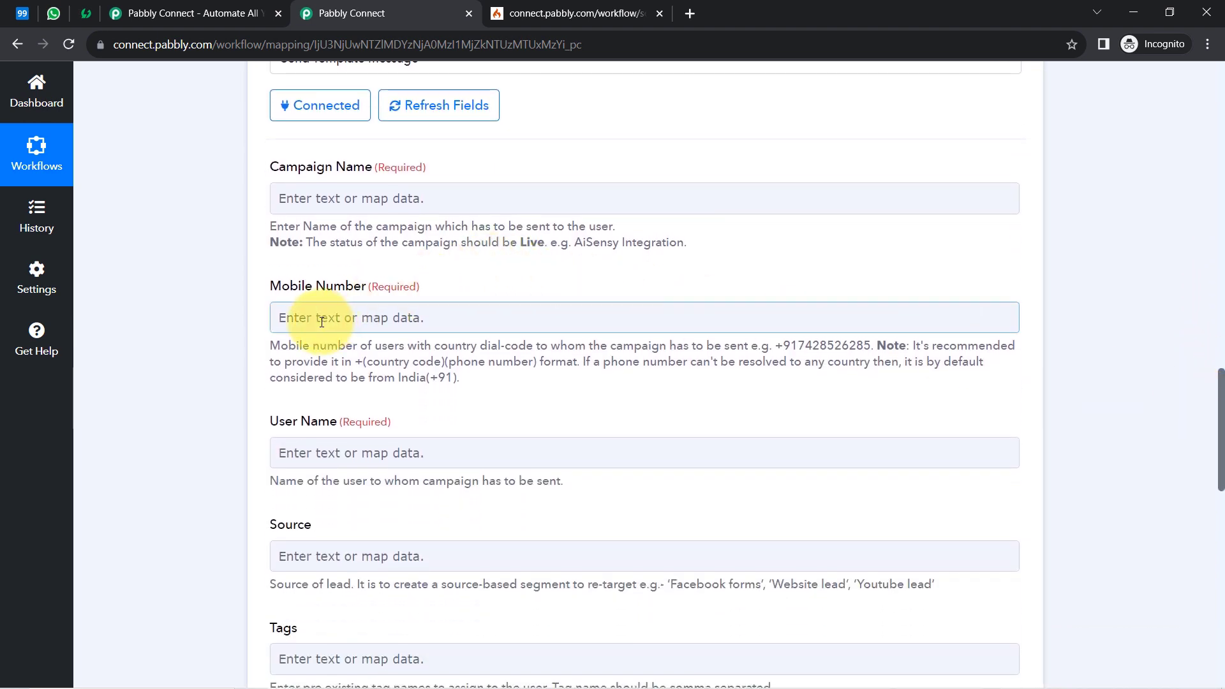
pyautogui.click(321, 322)
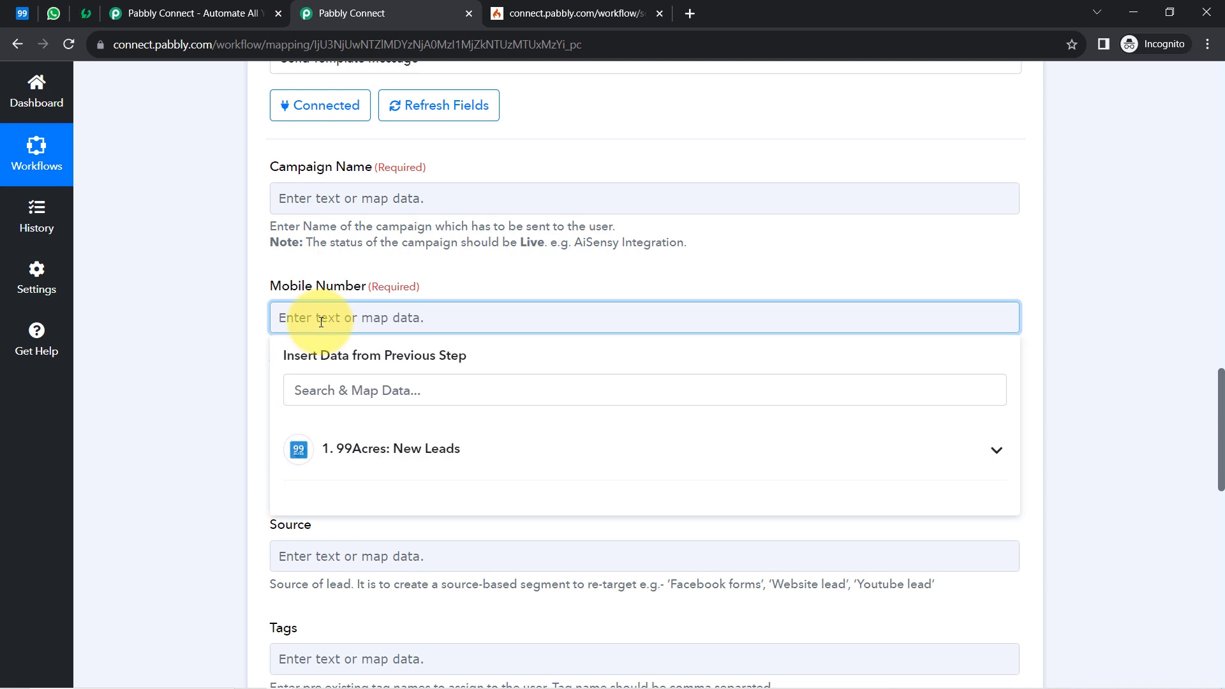
pyautogui.click(355, 448)
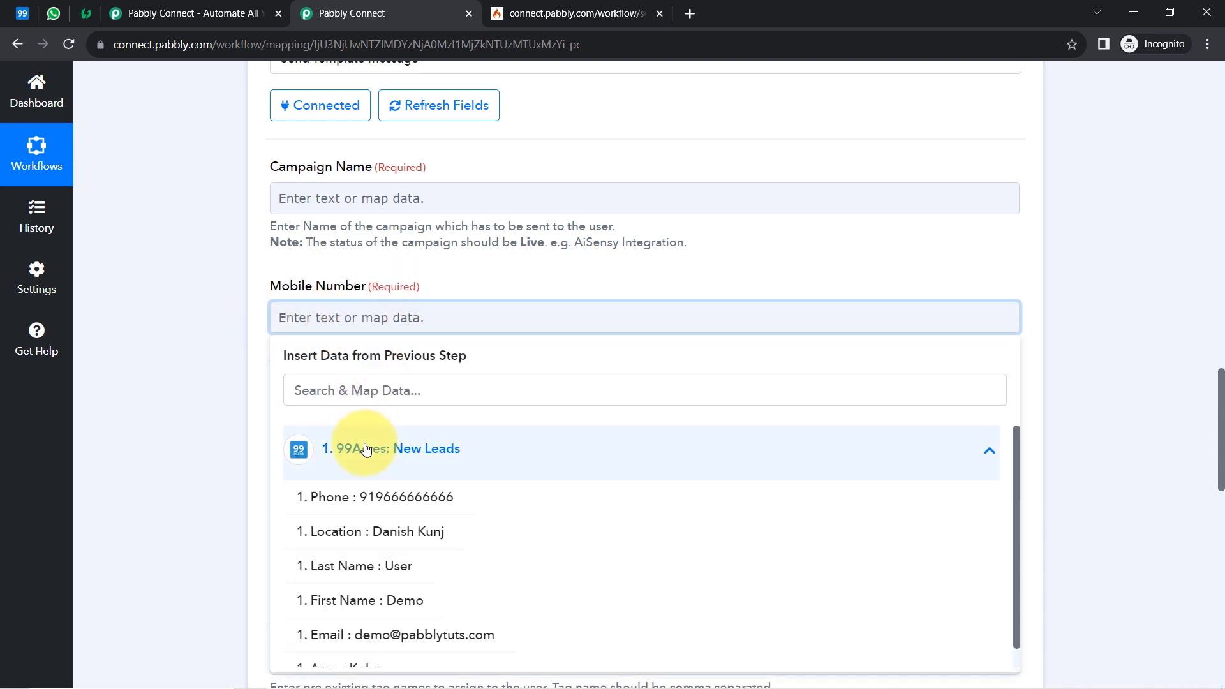
pyautogui.click(391, 505)
pyautogui.click(174, 365)
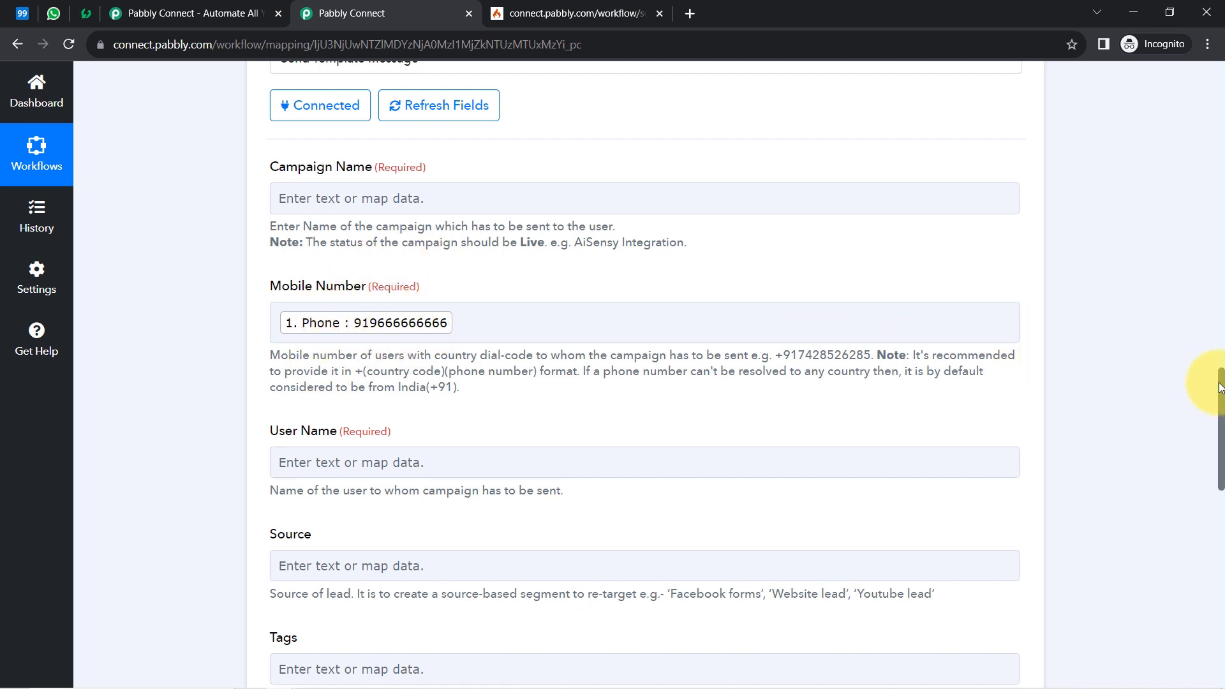
# Step: Map the action's User Name to the First Name field from the 99Acres New Leads trigger
pyautogui.moveTo(1221, 386); pyautogui.dragTo(1220, 440)
pyautogui.moveTo(279, 146); pyautogui.dragTo(301, 150)
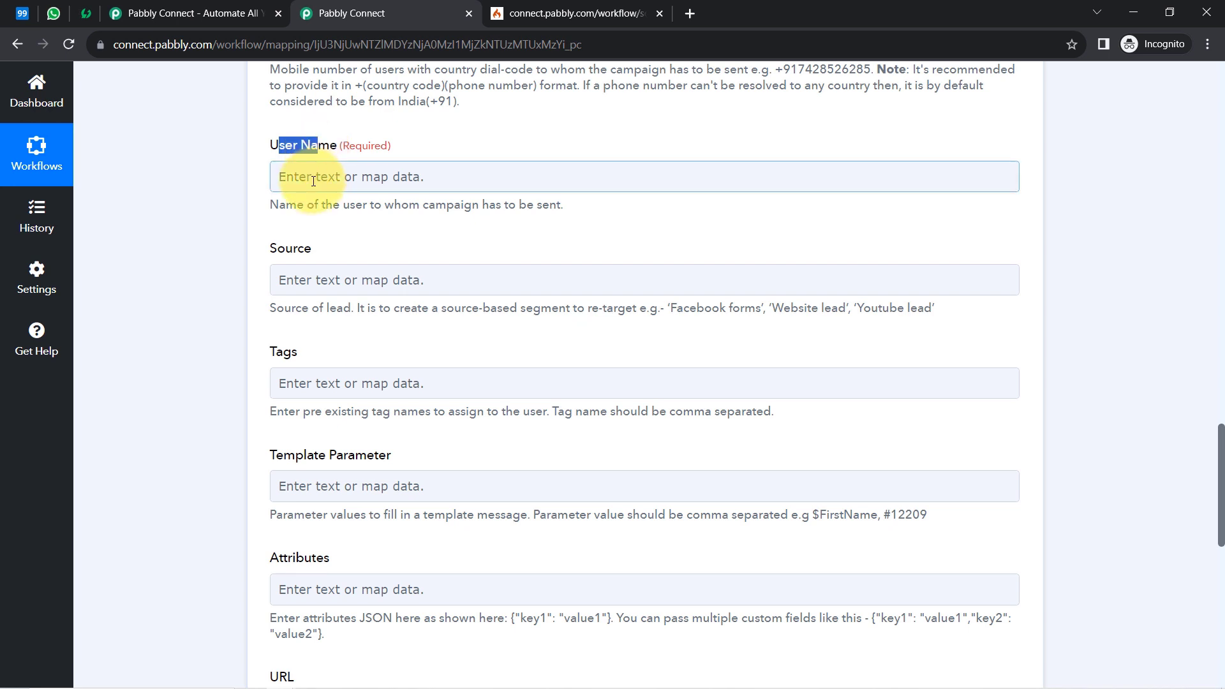
pyautogui.click(312, 179)
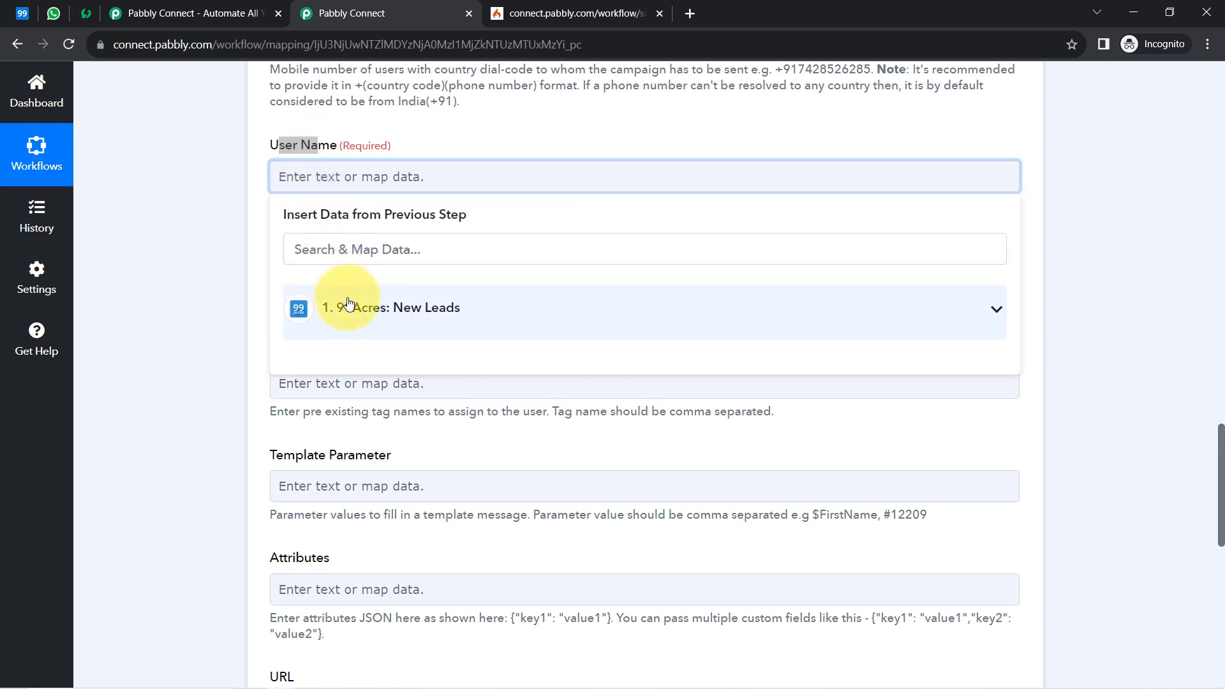
pyautogui.click(329, 308)
pyautogui.click(375, 459)
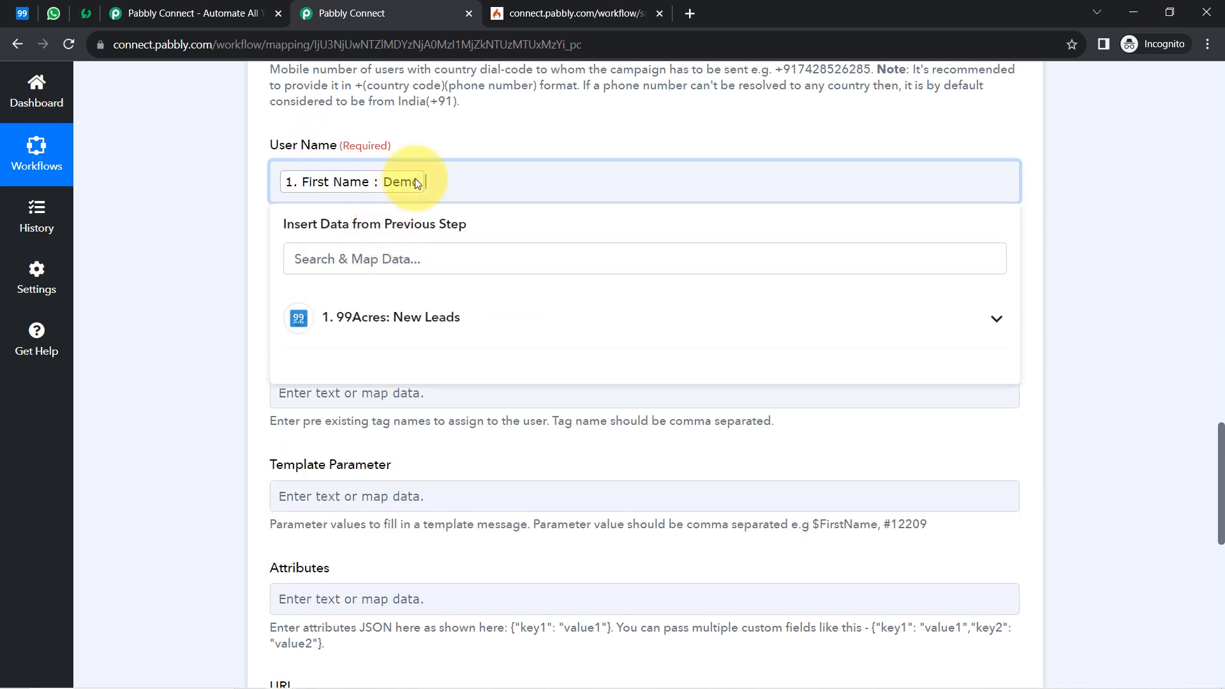
pyautogui.click(192, 290)
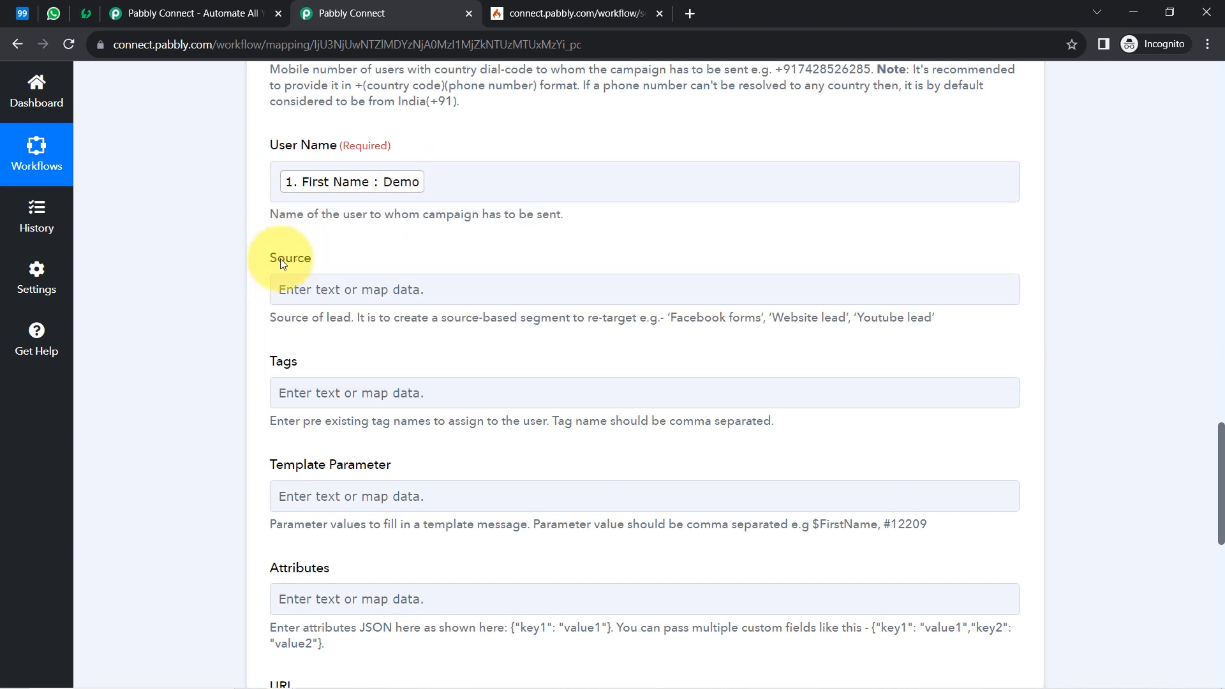
# Step: Set the lead Source of the AiSensy action to "website"
pyautogui.click(301, 295)
pyautogui.write('website')
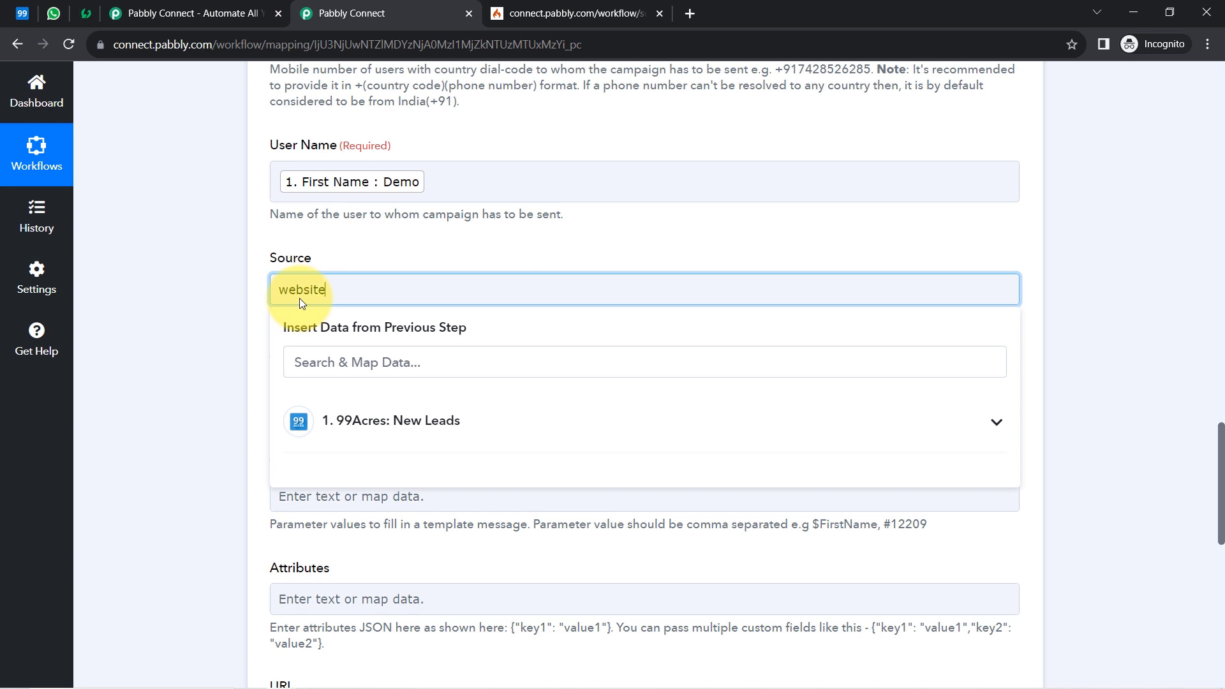
pyautogui.click(259, 320)
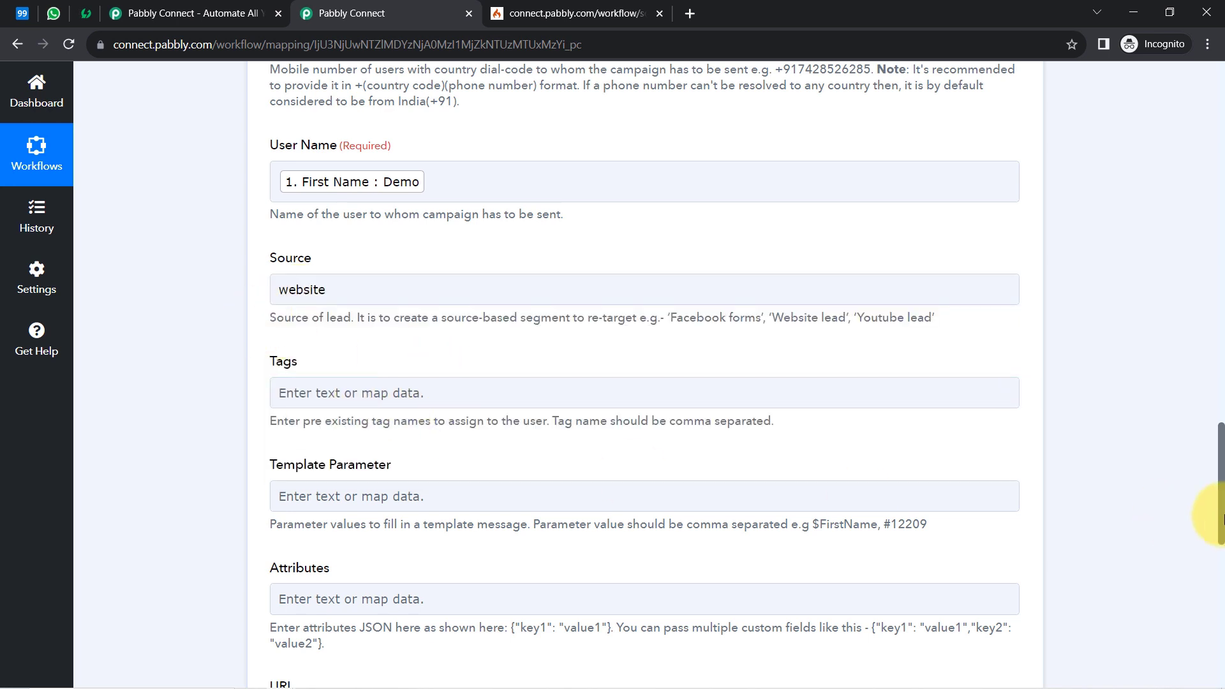
# Step: Examine the Template Parameter field of the AiSensy action and its instructions
pyautogui.moveTo(1220, 484); pyautogui.dragTo(1217, 537)
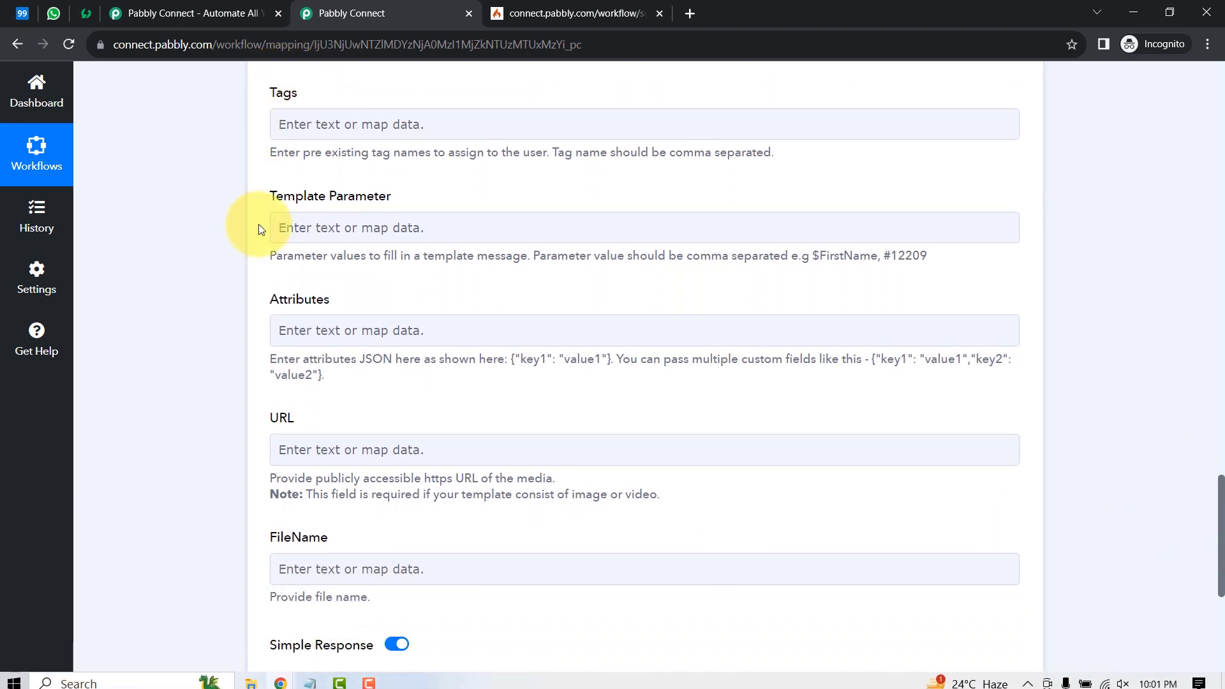
pyautogui.moveTo(276, 196); pyautogui.dragTo(389, 197)
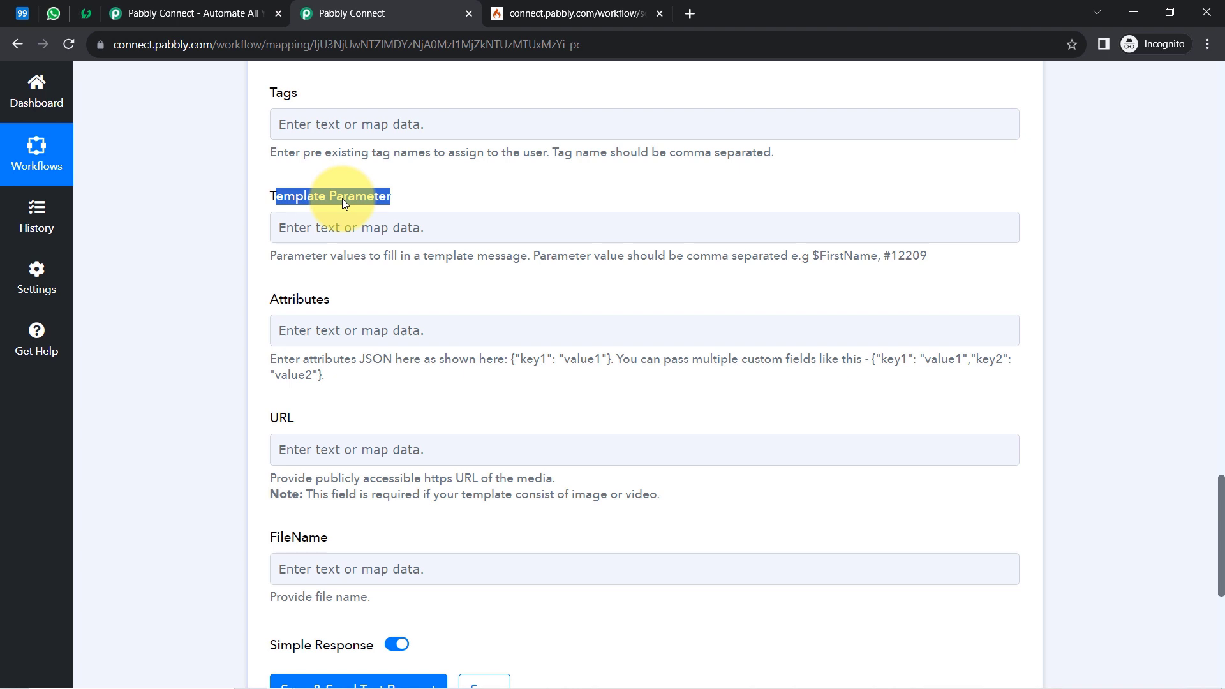
pyautogui.click(247, 203)
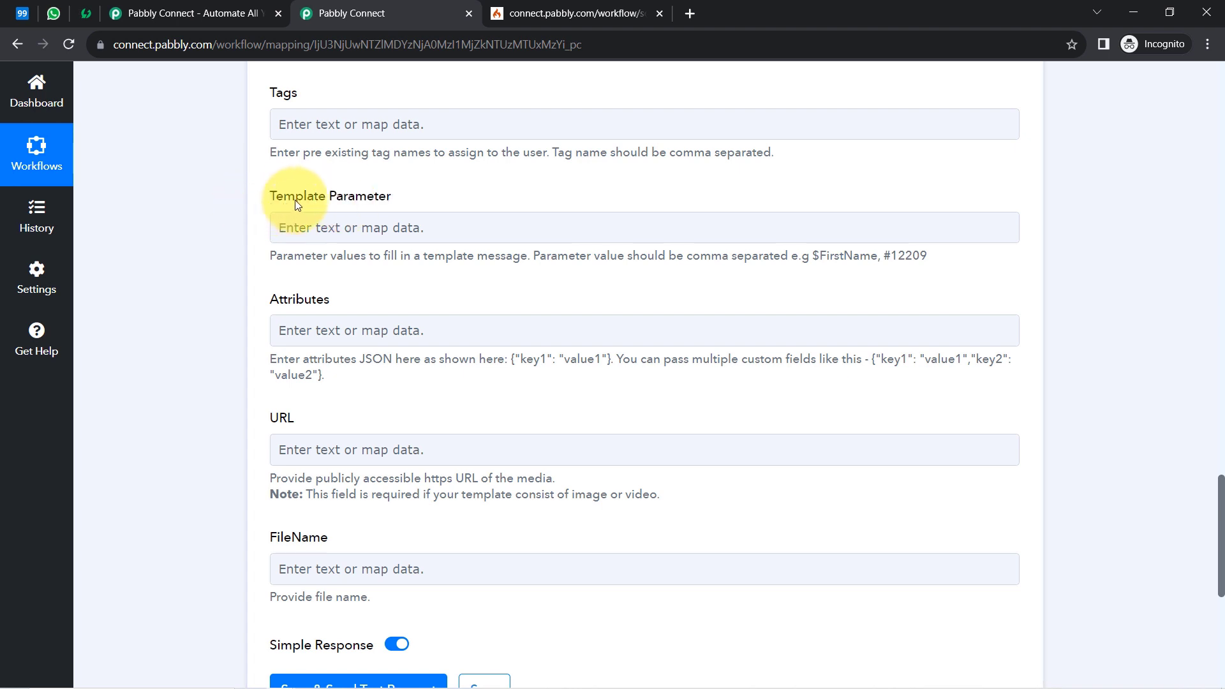
pyautogui.click(362, 195)
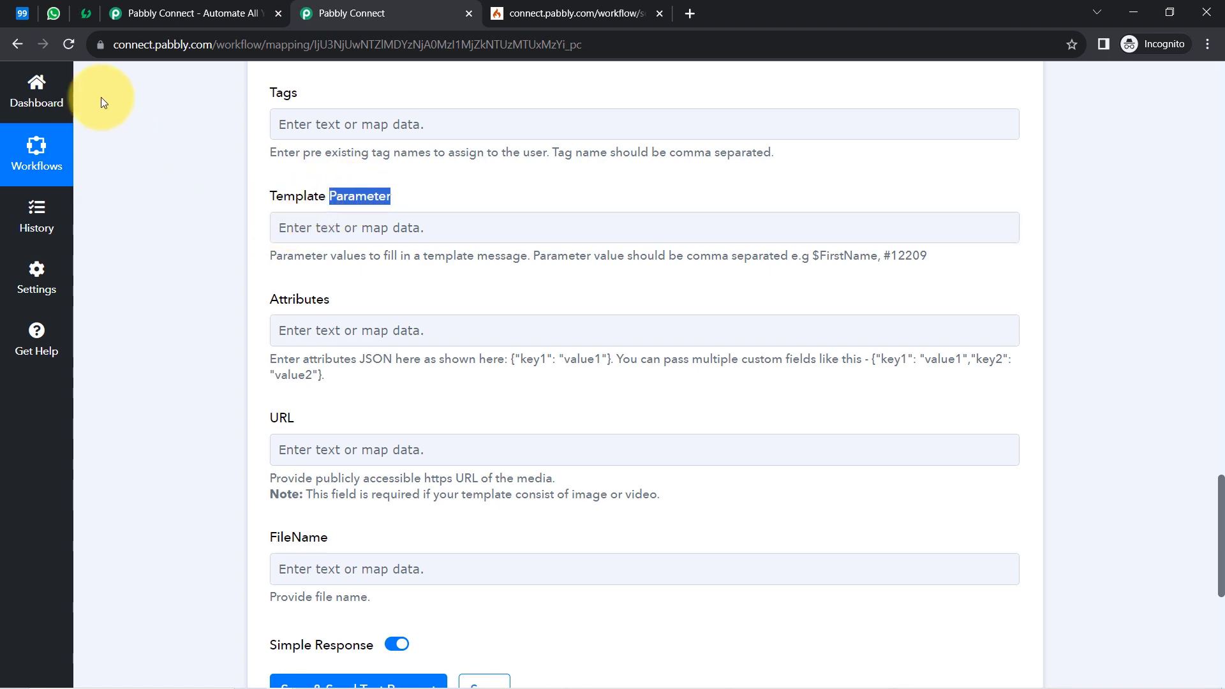
# Step: Switch to AiSensy, open its Template Messages page, and browse the list of all templates
pyautogui.click(83, 13)
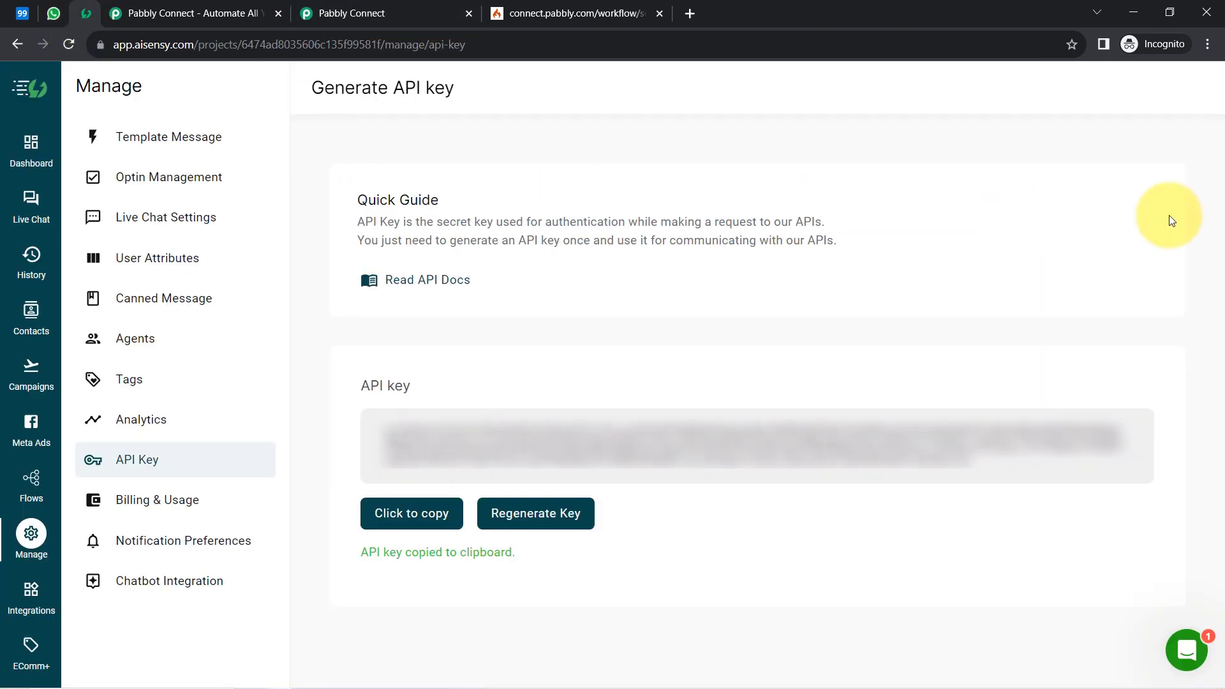
pyautogui.click(211, 139)
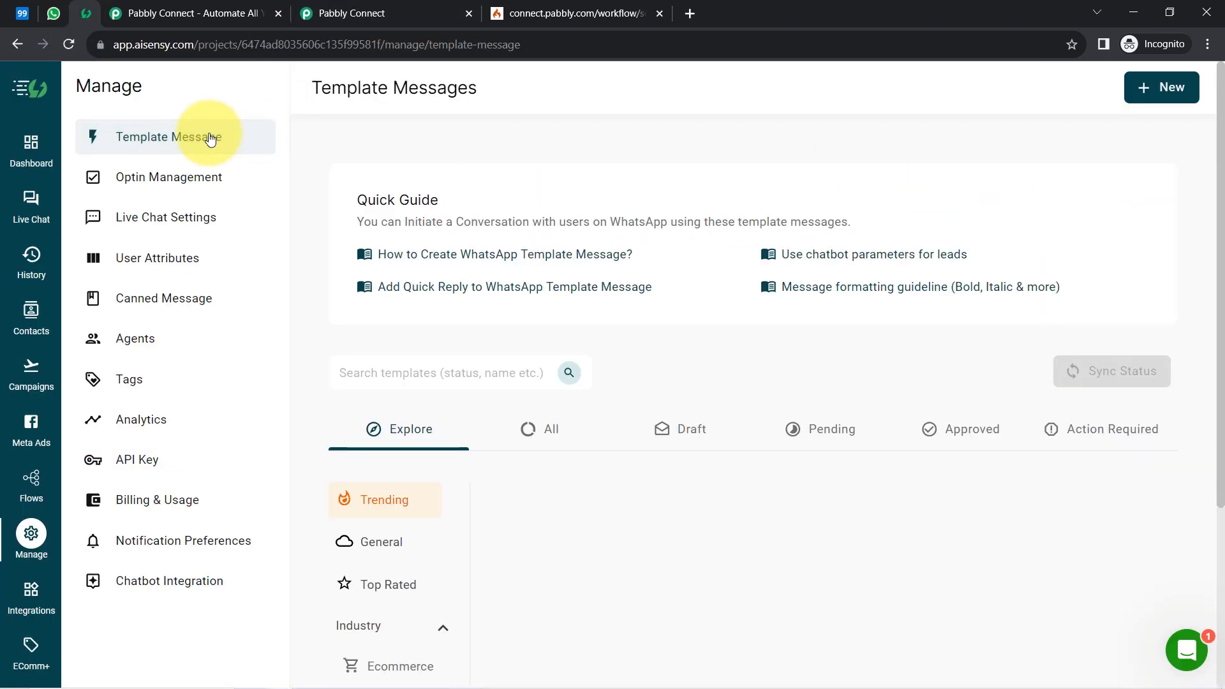
pyautogui.doubleClick(332, 87)
pyautogui.moveTo(404, 91); pyautogui.dragTo(485, 96)
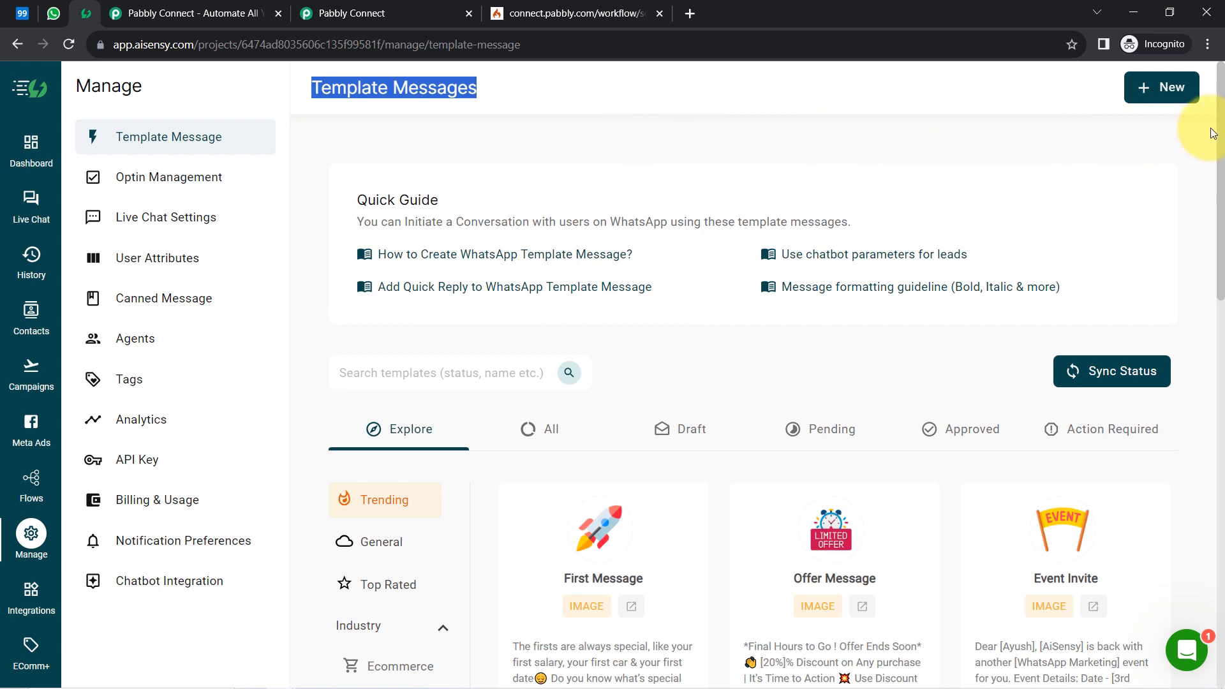
pyautogui.moveTo(415, 222); pyautogui.dragTo(852, 222)
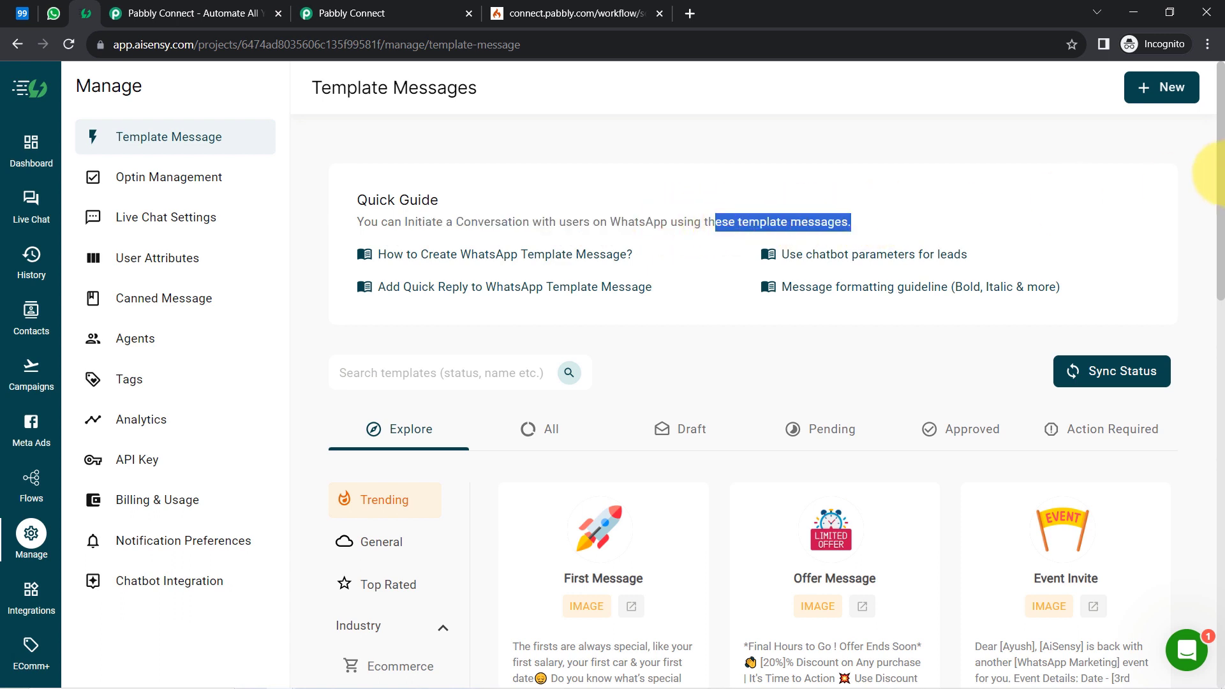
pyautogui.scroll(-3, 1222, 170)
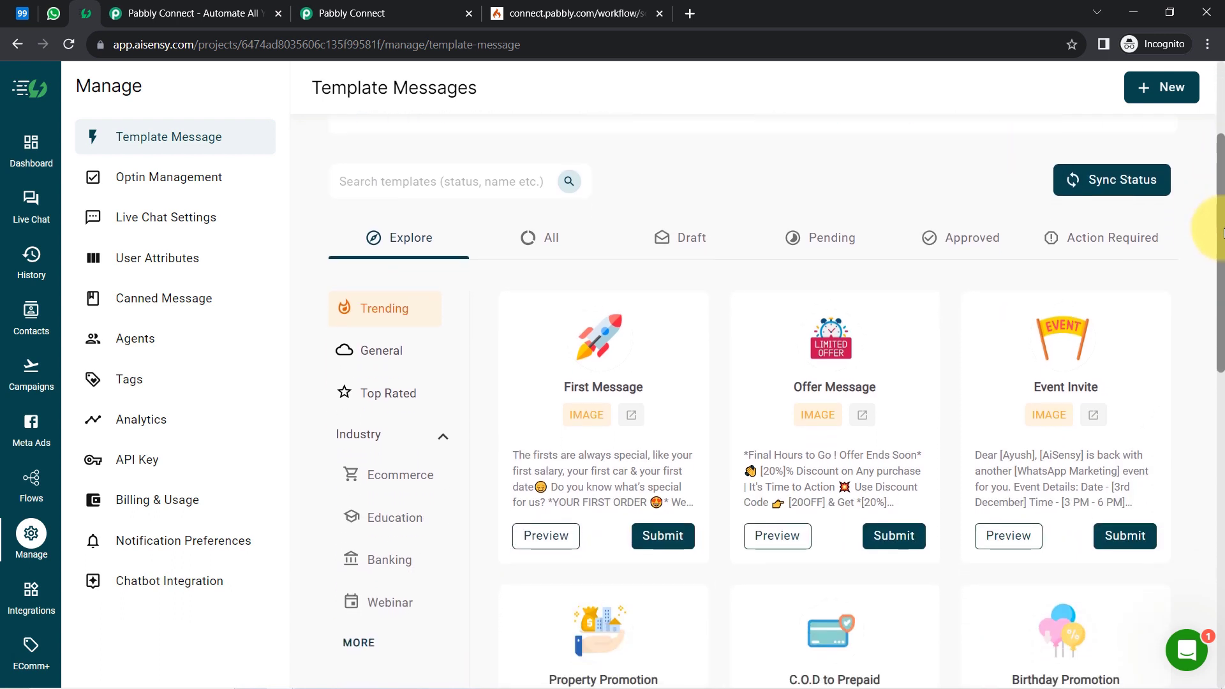
pyautogui.click(551, 248)
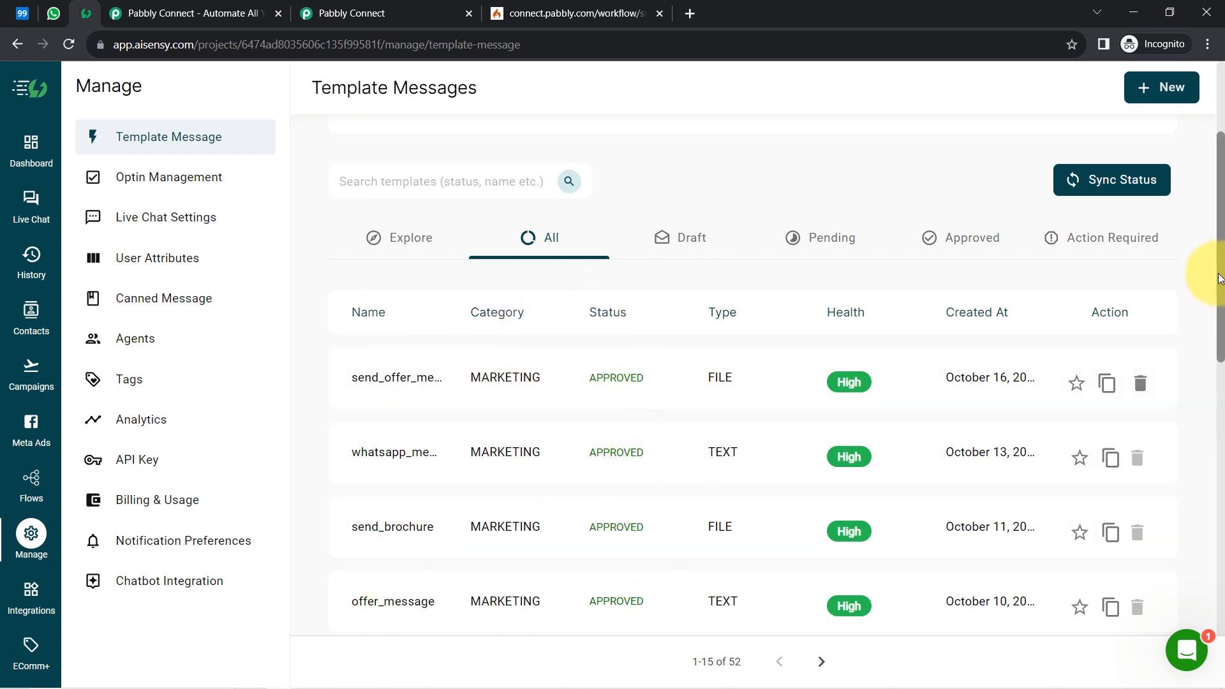
pyautogui.moveTo(1223, 253); pyautogui.dragTo(1222, 295)
pyautogui.scroll(-1, 1222, 294)
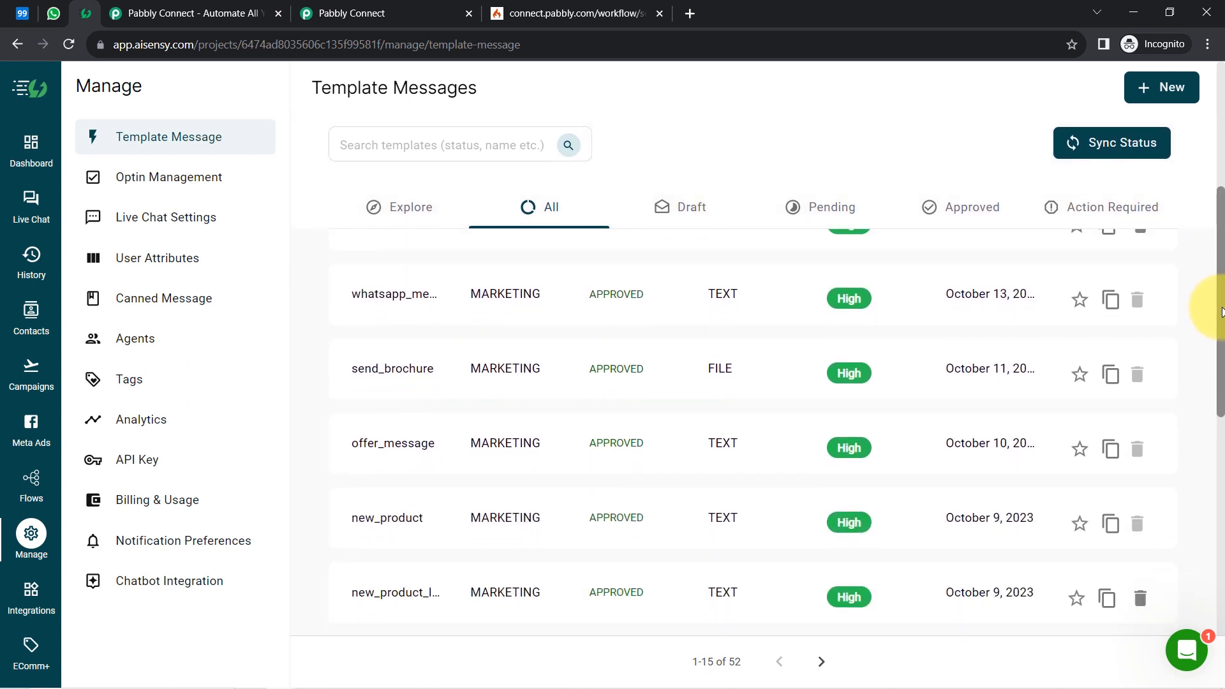
# Step: Preview the send_brochure template, review its name, type, approval status and message text, and close the preview
pyautogui.click(399, 377)
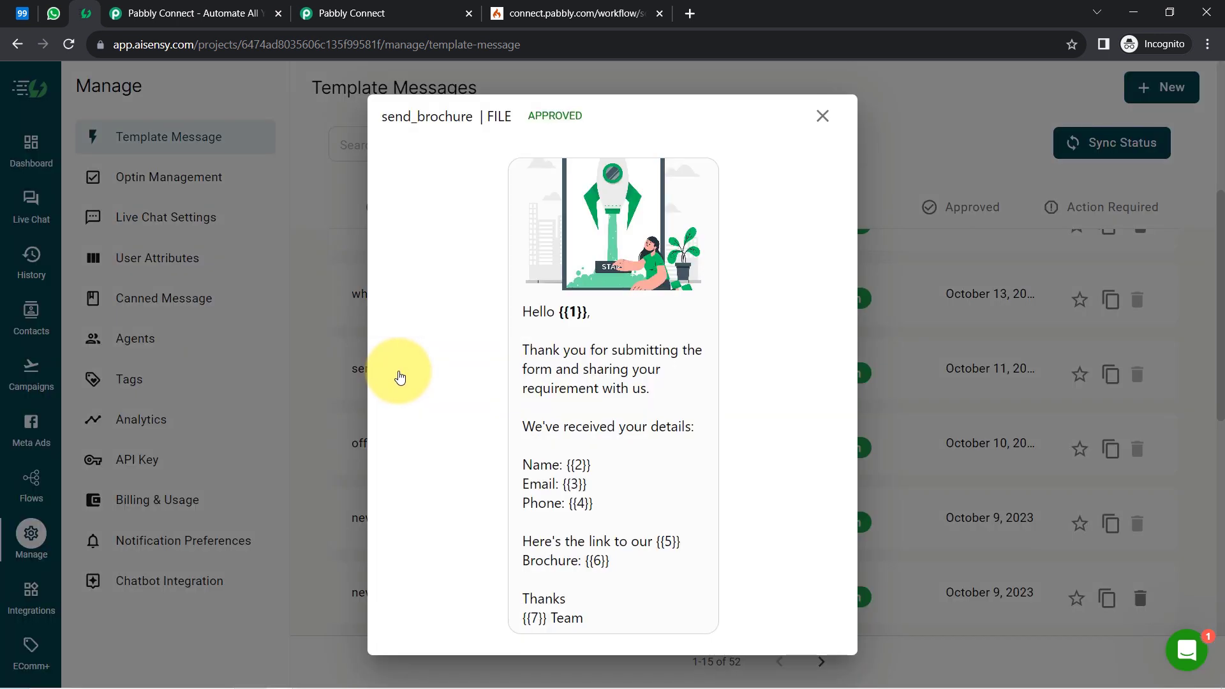
pyautogui.moveTo(414, 118); pyautogui.dragTo(448, 117)
pyautogui.doubleClick(491, 116)
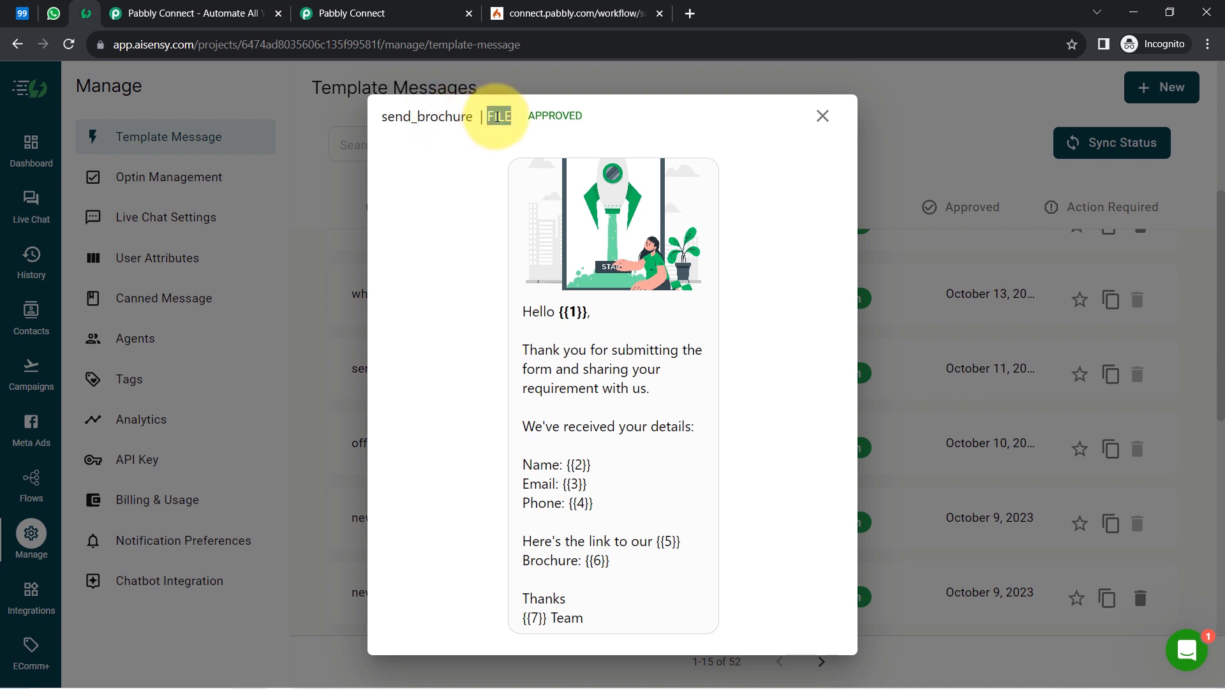
pyautogui.doubleClick(542, 116)
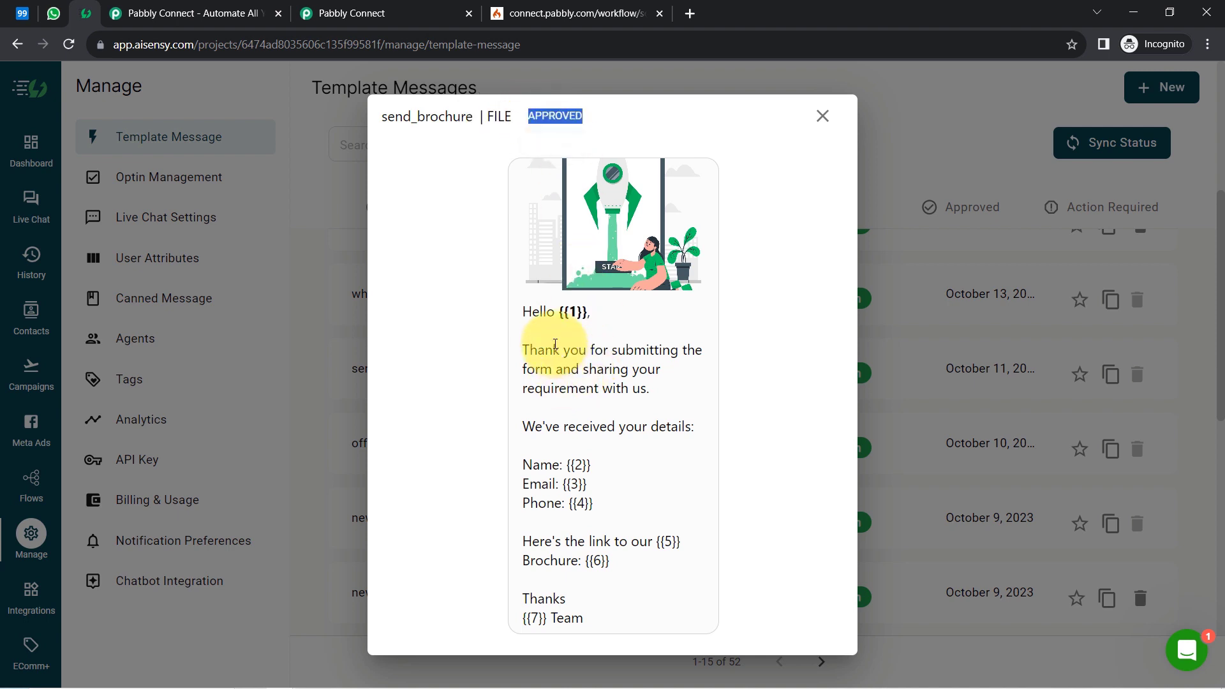
pyautogui.moveTo(504, 308); pyautogui.dragTo(602, 619)
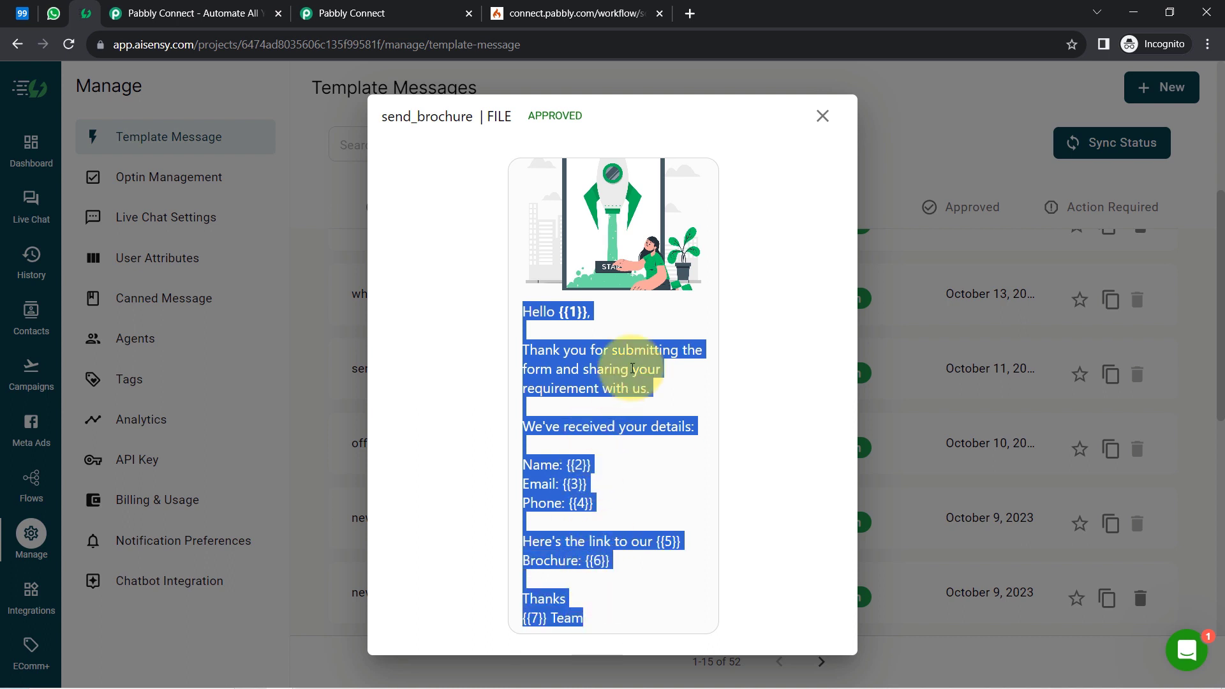
pyautogui.click(820, 126)
# Step: Reopen the send_brochure template preview and examine its variable placeholders from {{1}} to {{7}}
pyautogui.moveTo(1218, 273); pyautogui.dragTo(1191, 114)
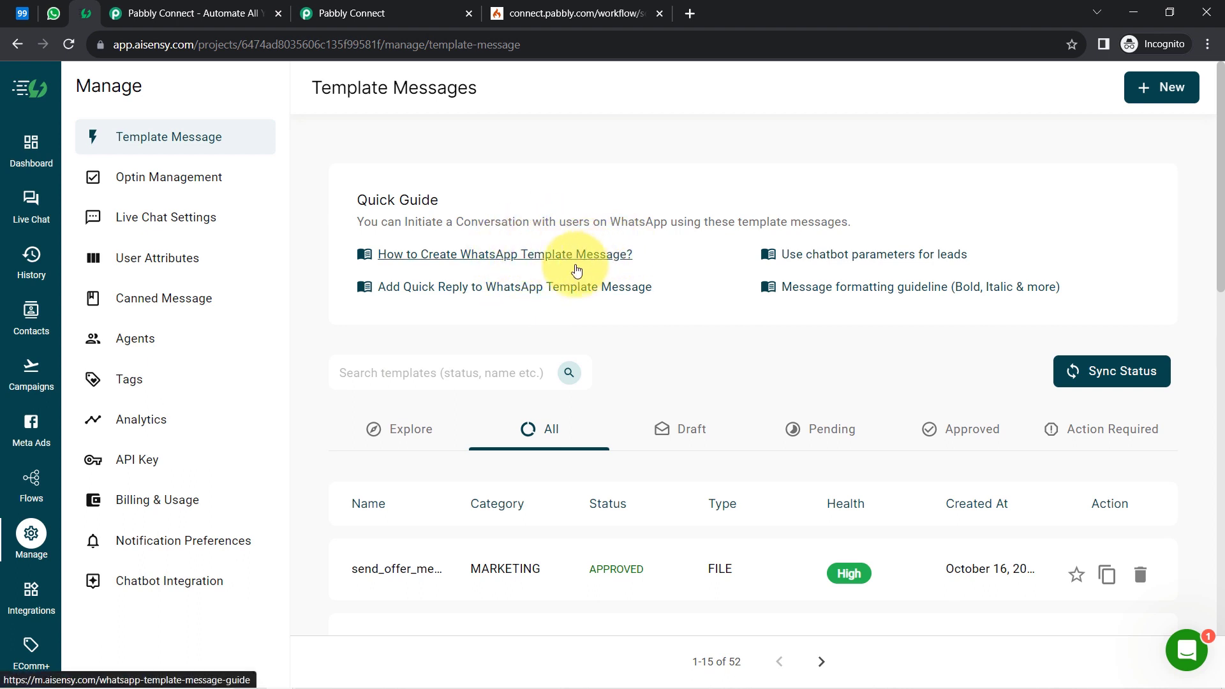
pyautogui.moveTo(1222, 192); pyautogui.dragTo(1220, 317)
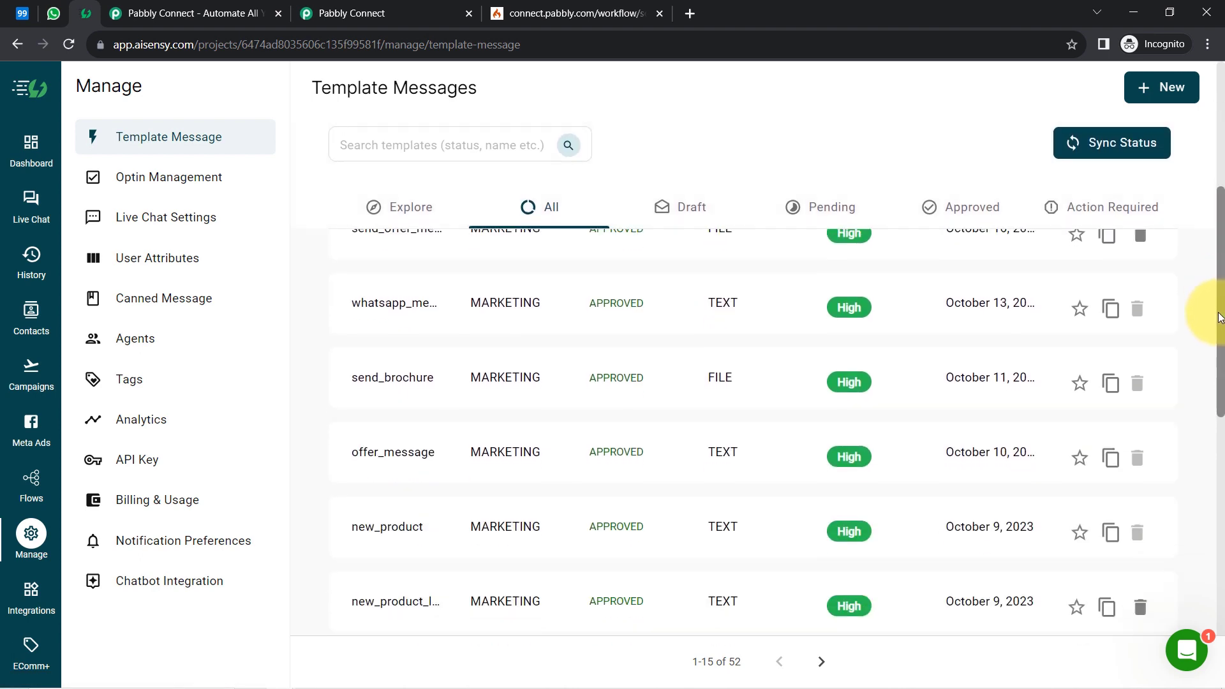
pyautogui.click(391, 377)
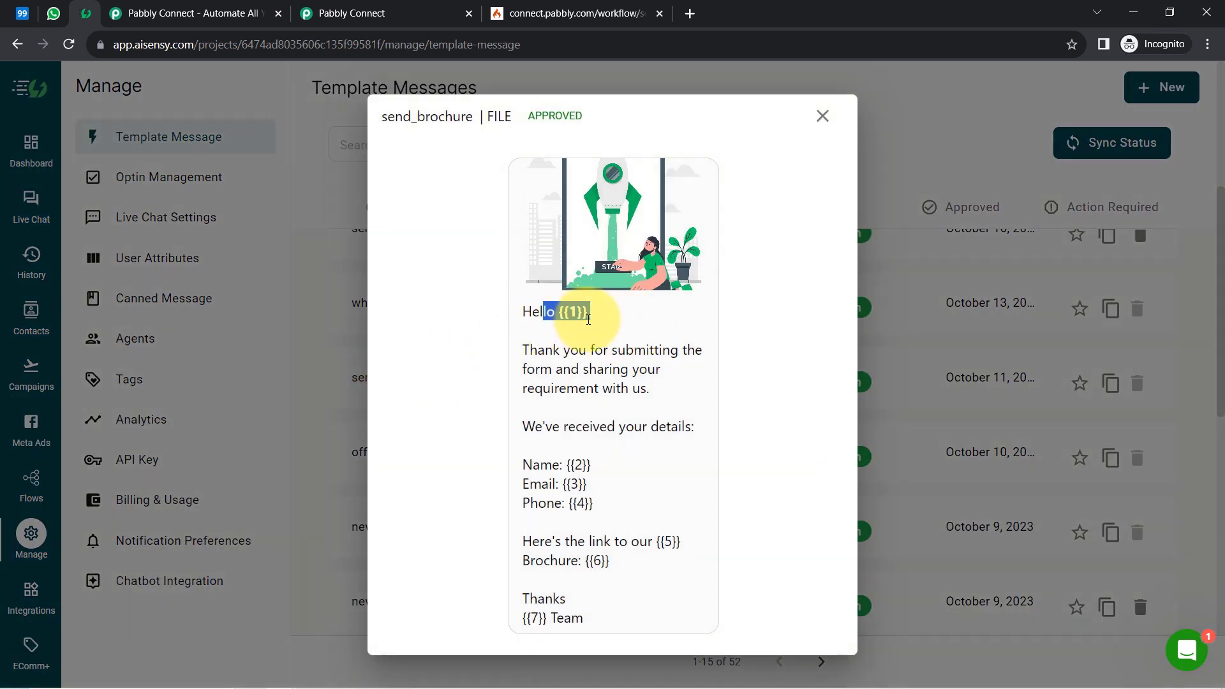
pyautogui.moveTo(591, 312); pyautogui.dragTo(556, 320)
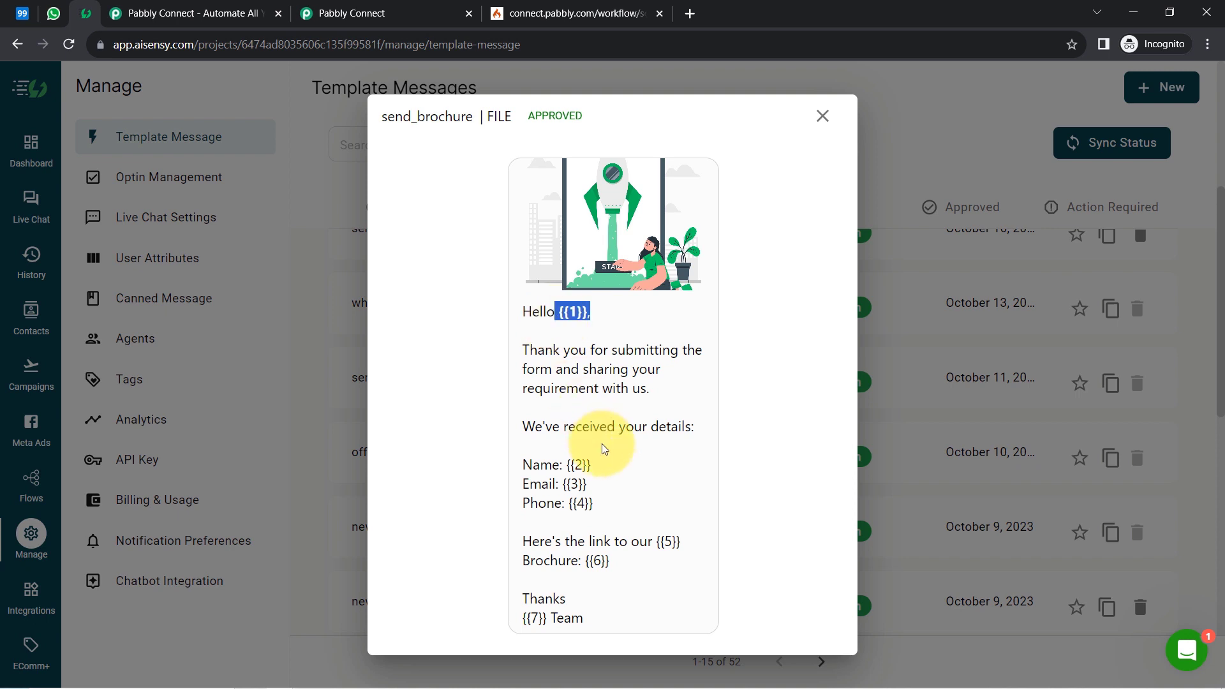
pyautogui.moveTo(592, 466); pyautogui.dragTo(574, 504)
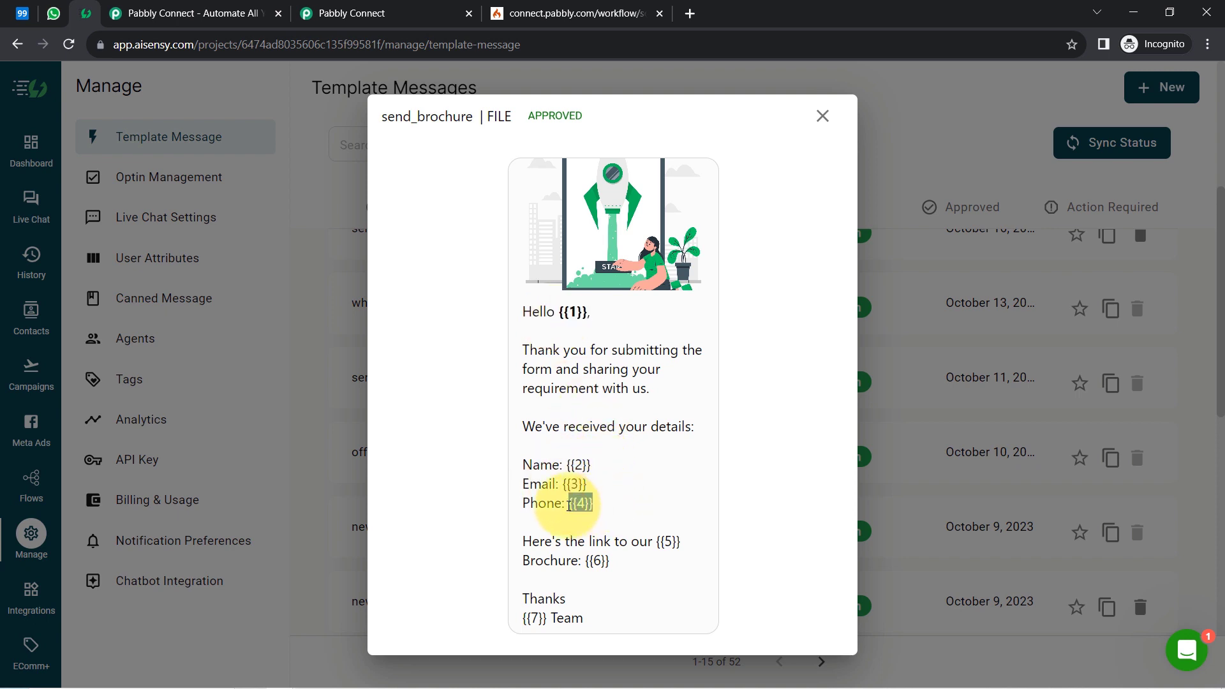
pyautogui.moveTo(680, 542); pyautogui.dragTo(647, 543)
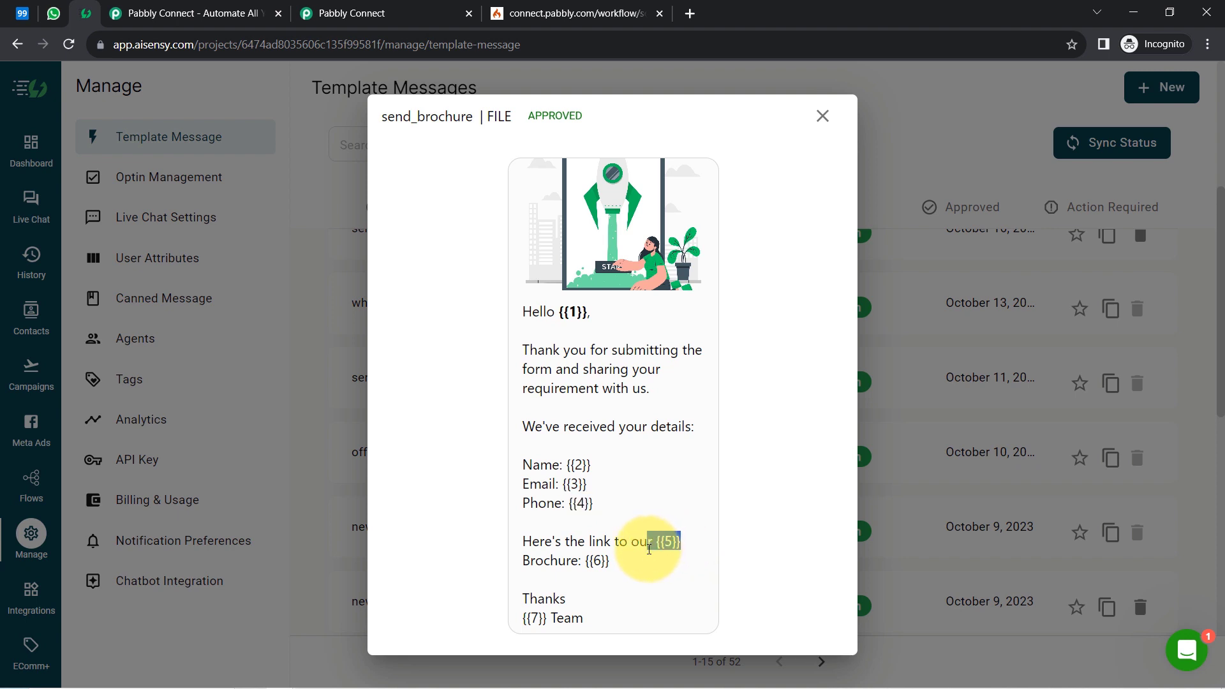
pyautogui.click(603, 565)
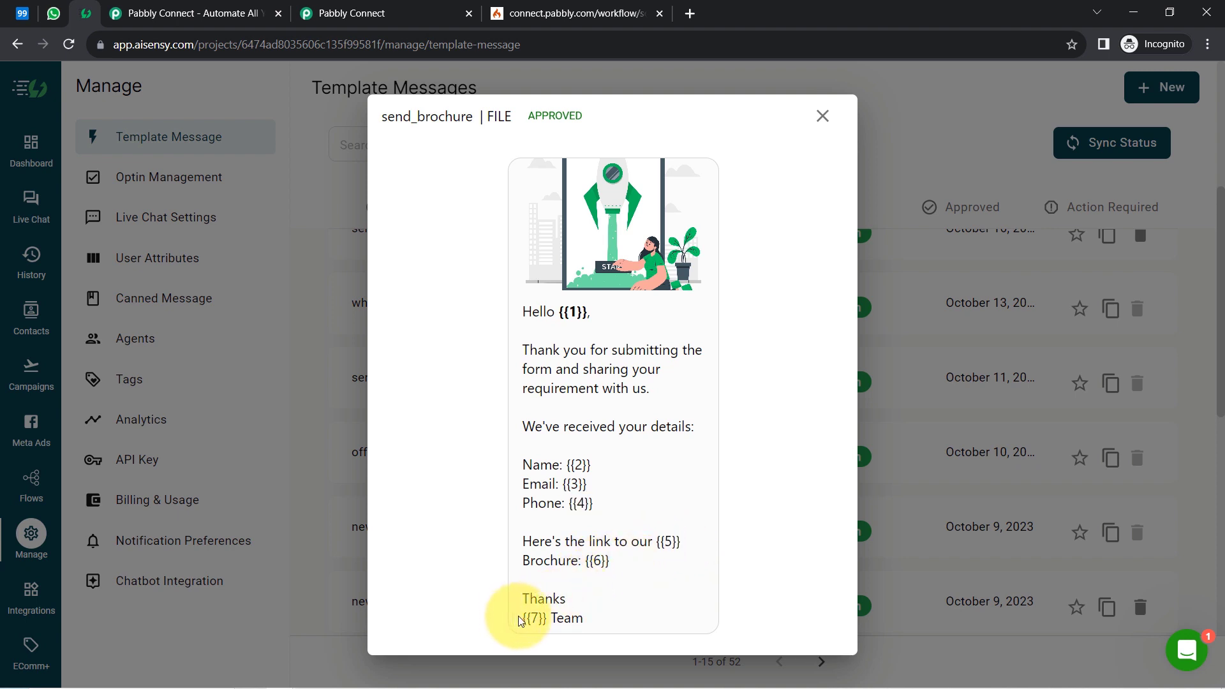
pyautogui.moveTo(520, 620); pyautogui.dragTo(557, 617)
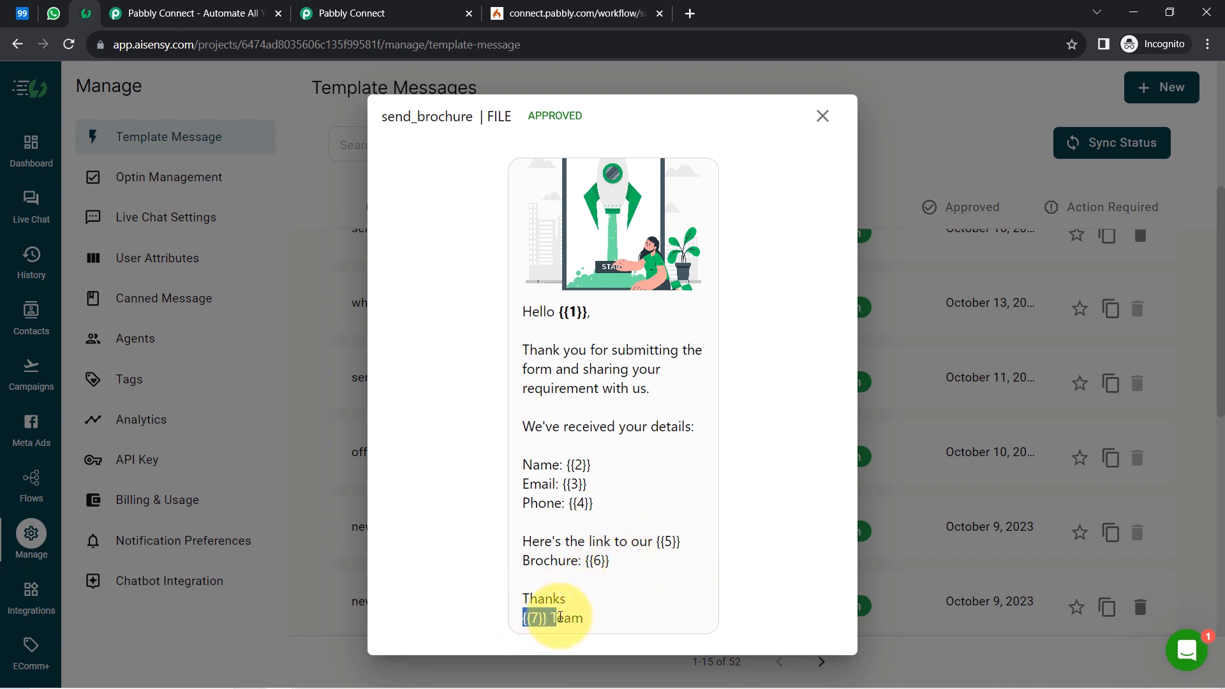
pyautogui.click(614, 403)
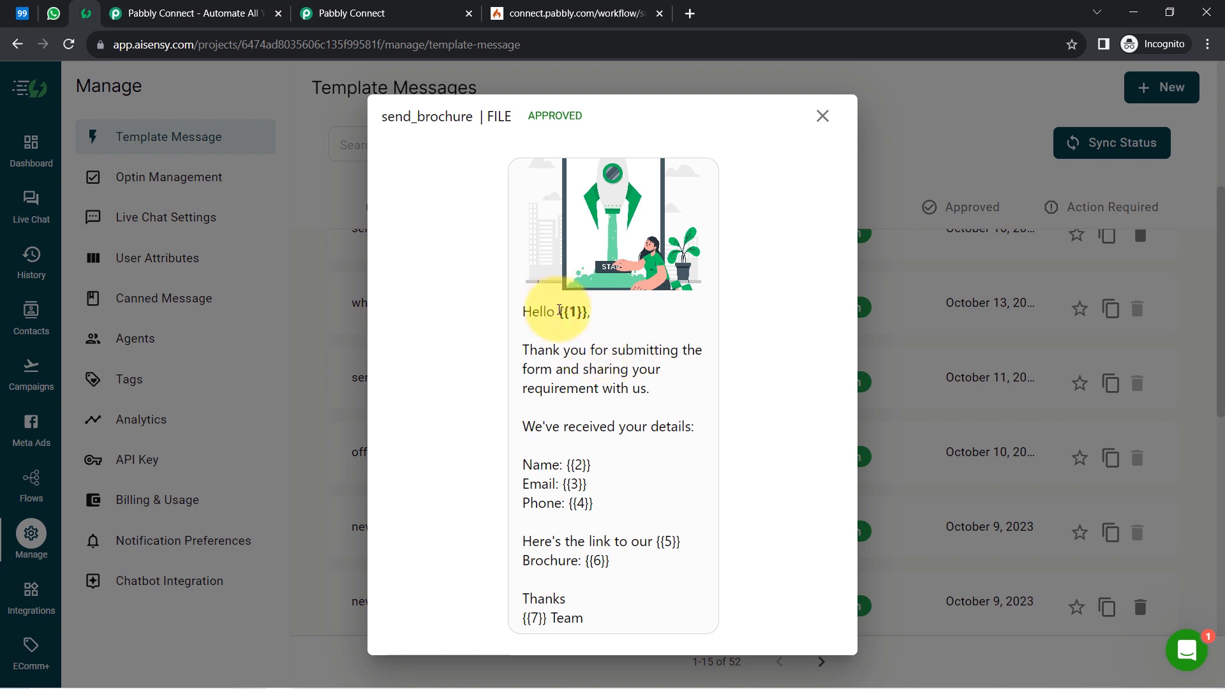
pyautogui.moveTo(559, 312); pyautogui.dragTo(593, 317)
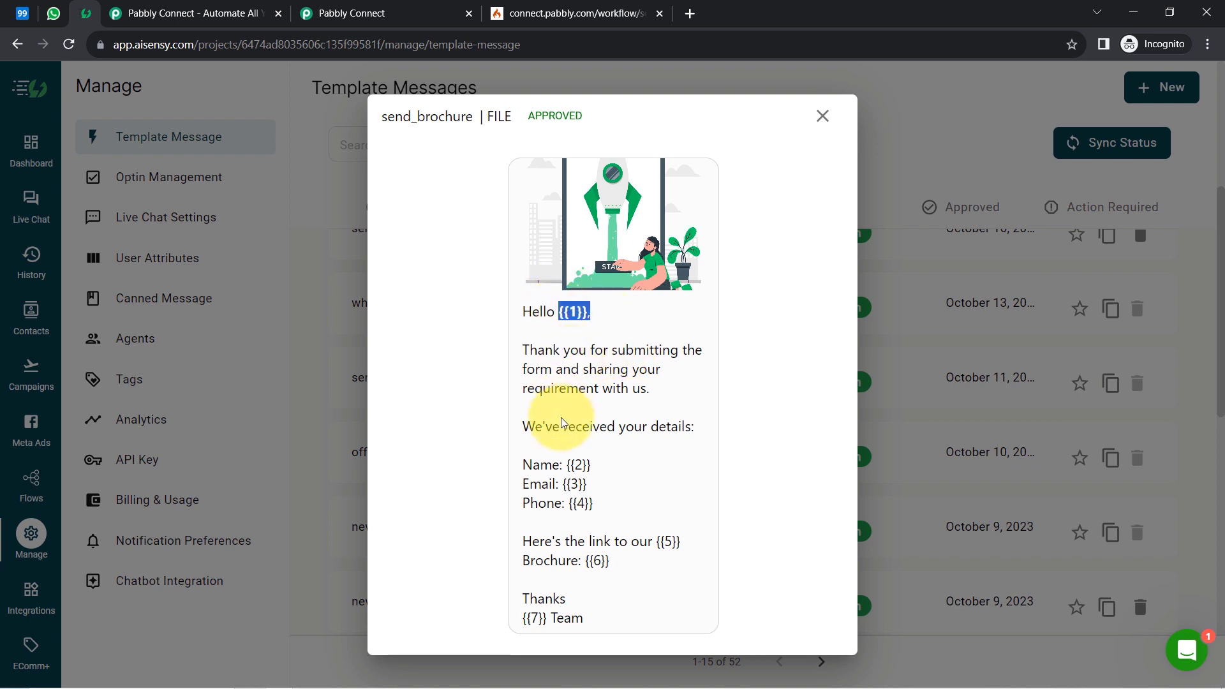
pyautogui.moveTo(565, 465); pyautogui.dragTo(594, 466)
pyautogui.moveTo(546, 504); pyautogui.dragTo(592, 505)
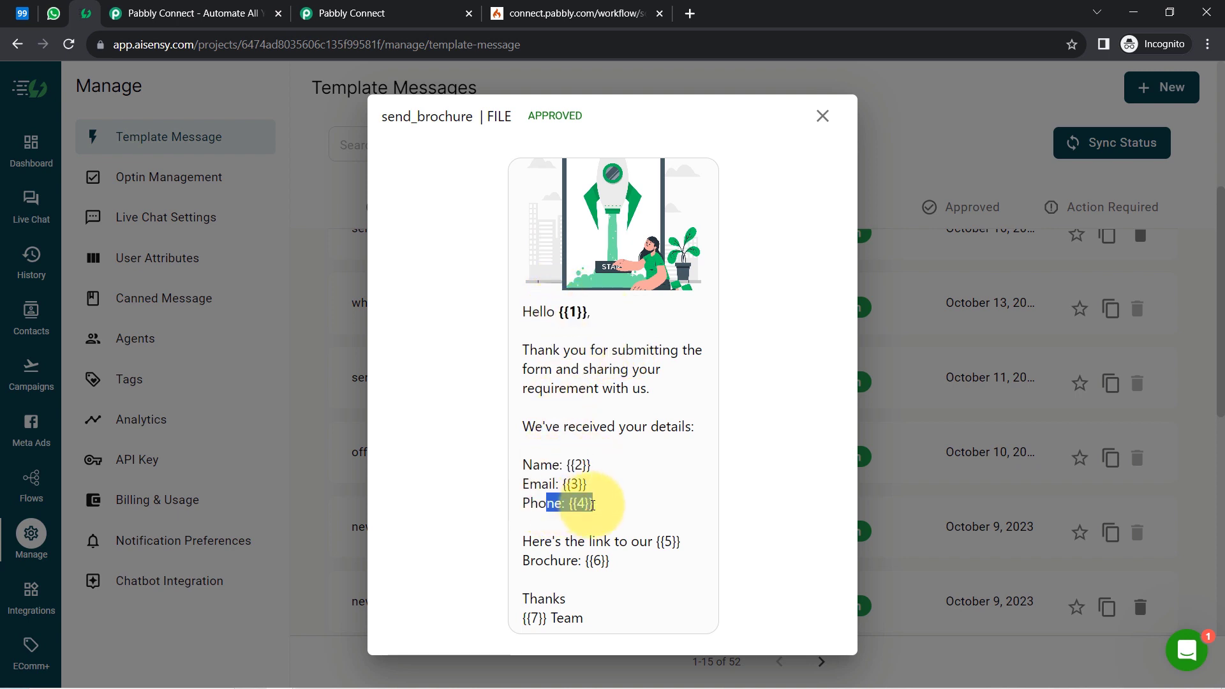
# Step: In Pabbly Connect, map the 99Acres First Name and Last Name as the first Template Parameter value, followed by a comma
pyautogui.click(344, 14)
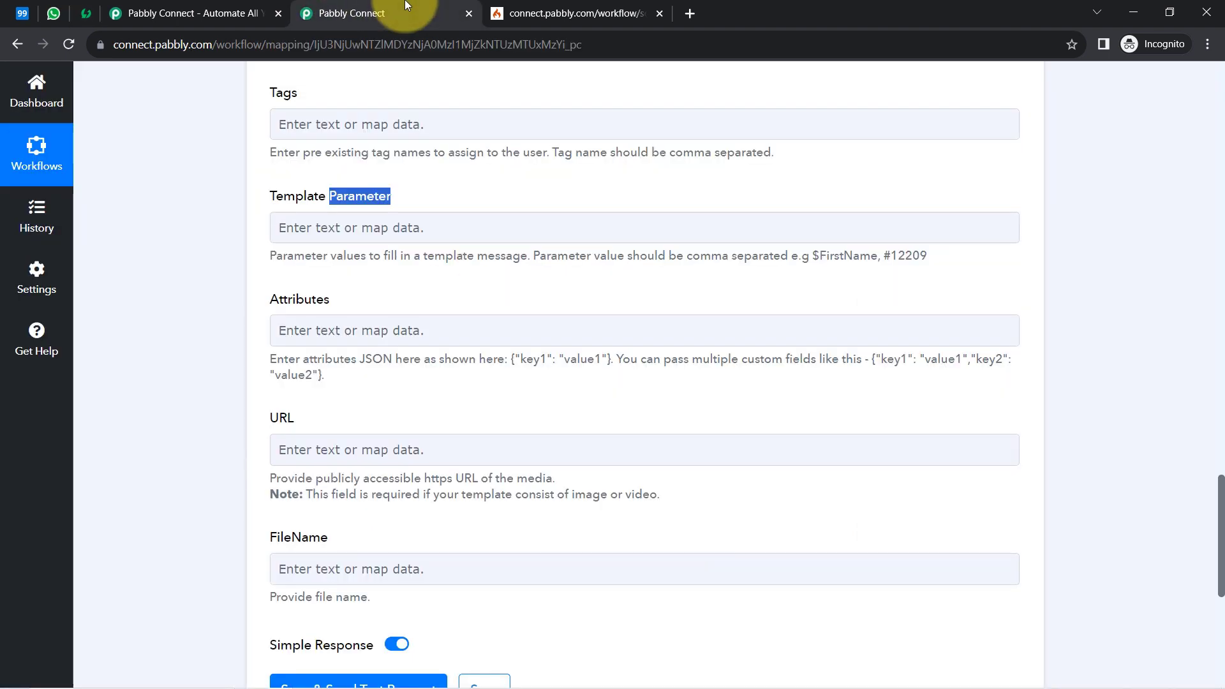
pyautogui.doubleClick(297, 195)
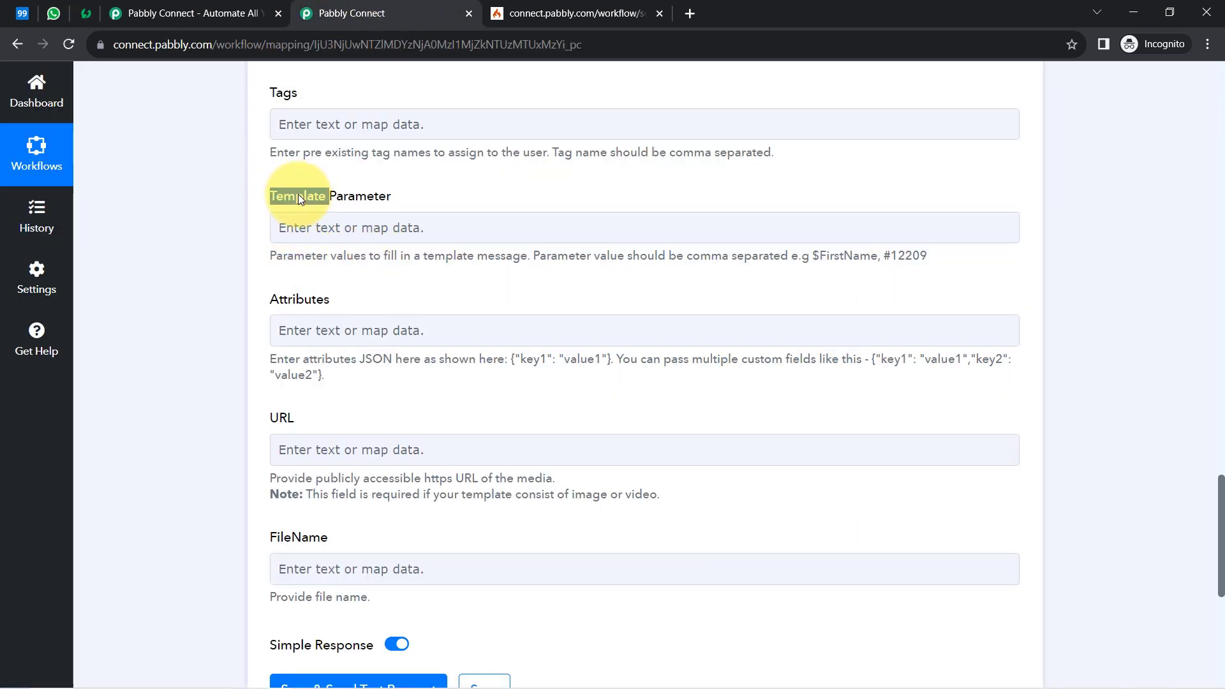
pyautogui.click(233, 245)
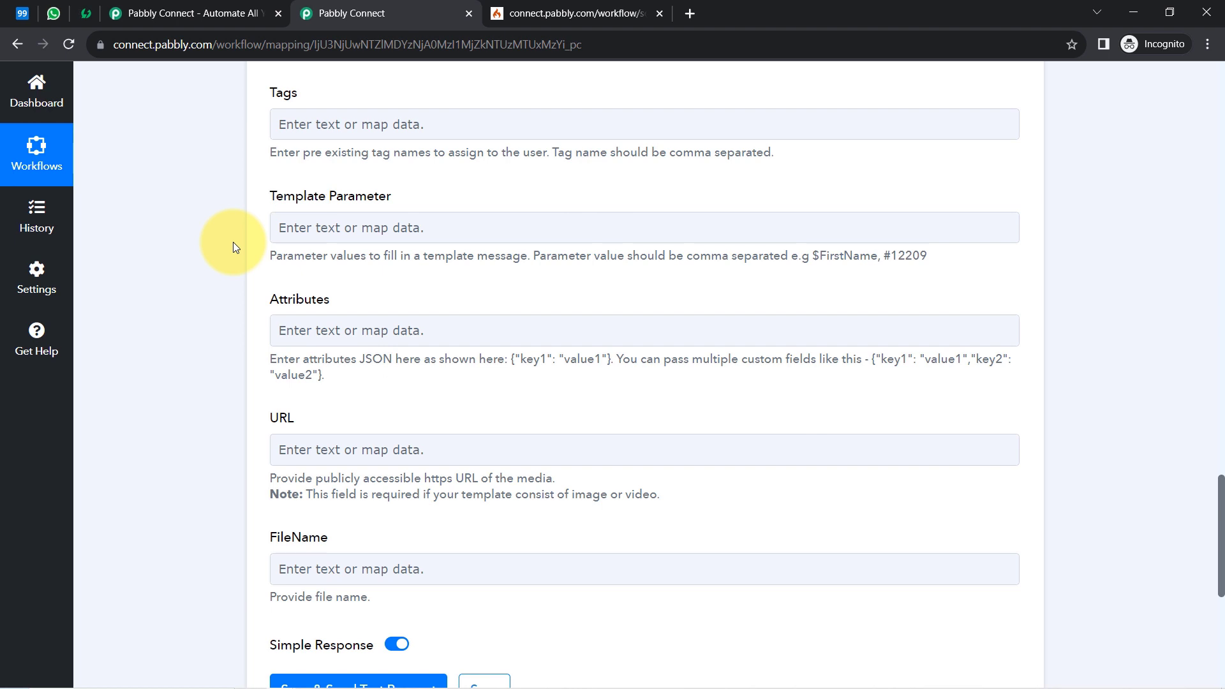
pyautogui.click(308, 225)
pyautogui.click(308, 225)
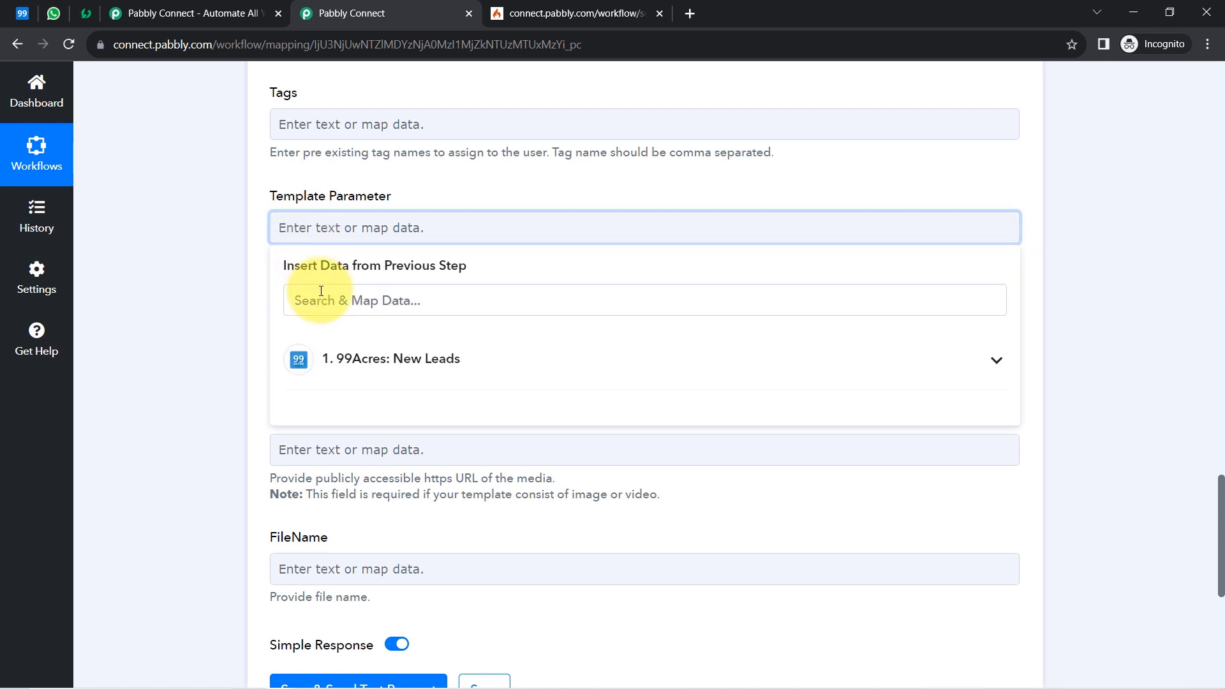
pyautogui.click(343, 373)
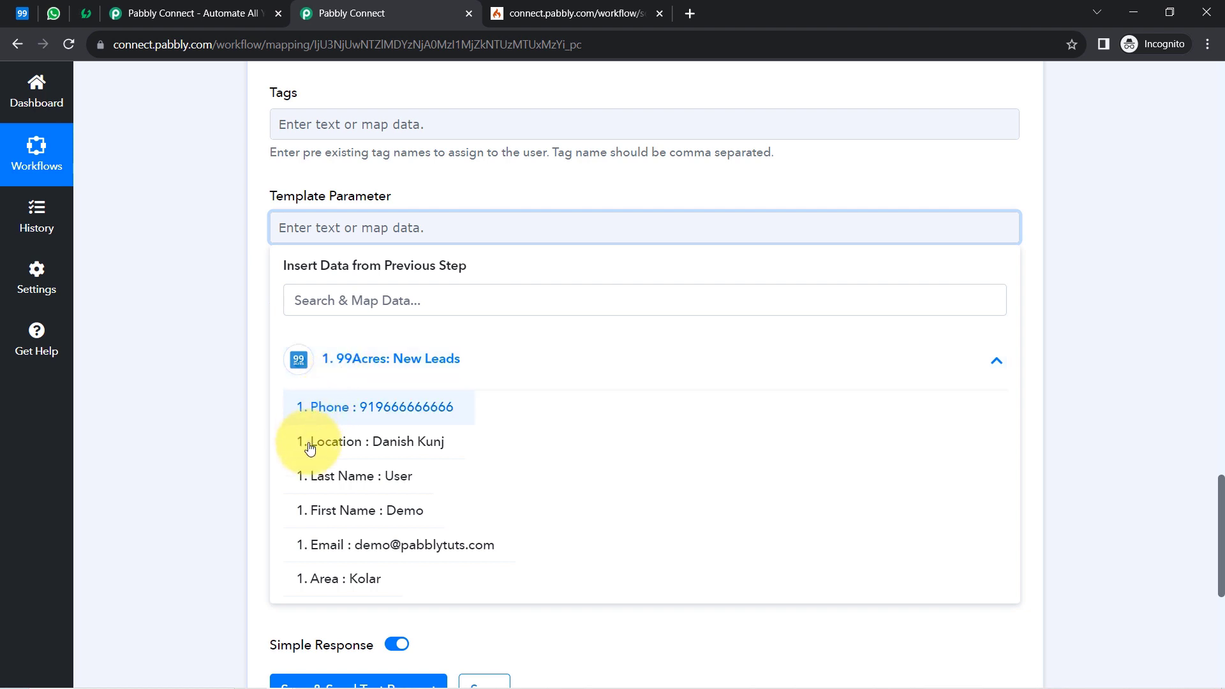
pyautogui.click(331, 511)
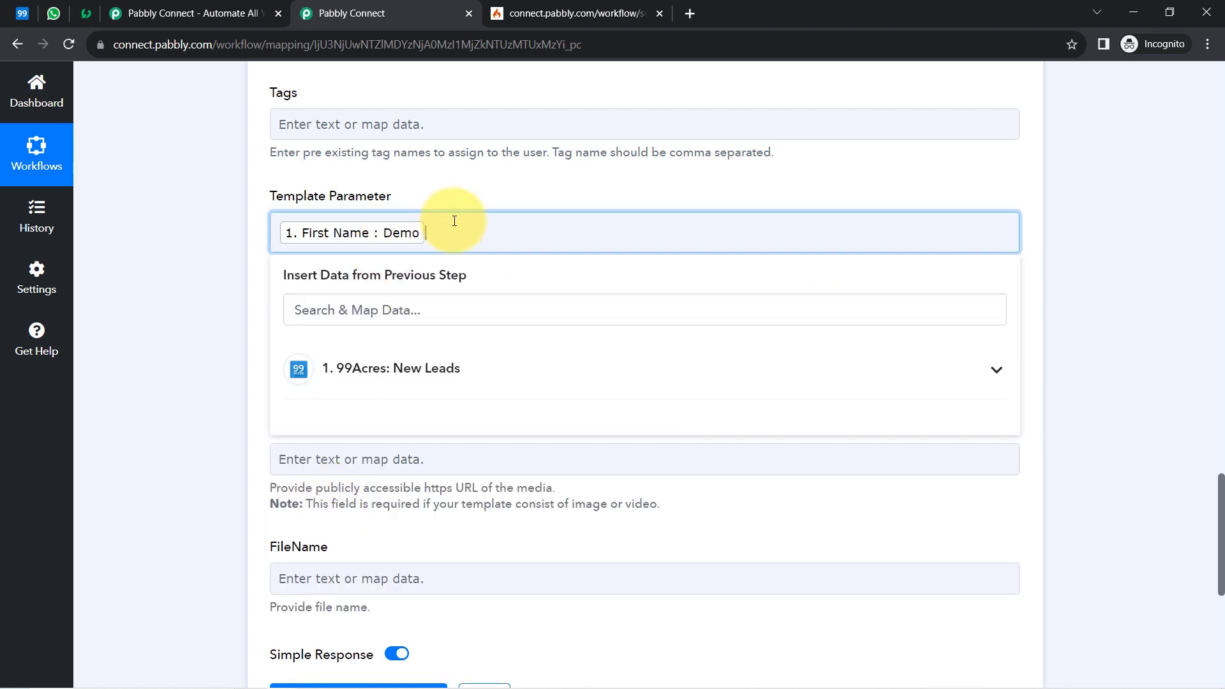
pyautogui.click(351, 361)
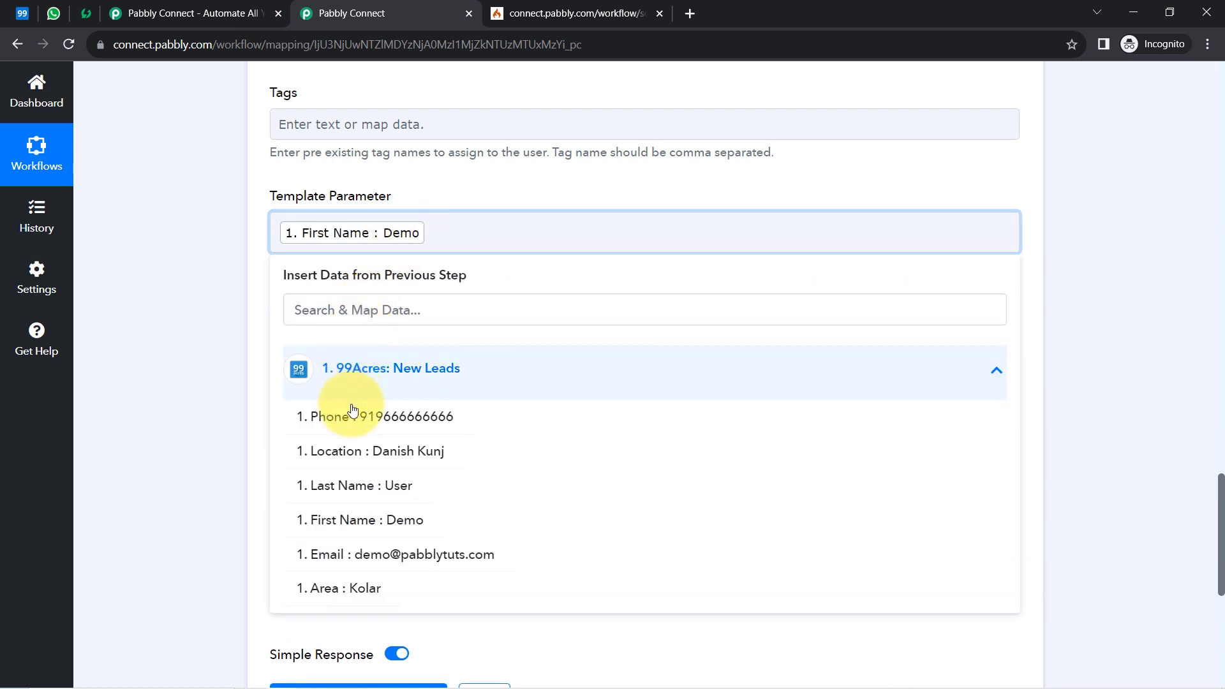
pyautogui.click(345, 486)
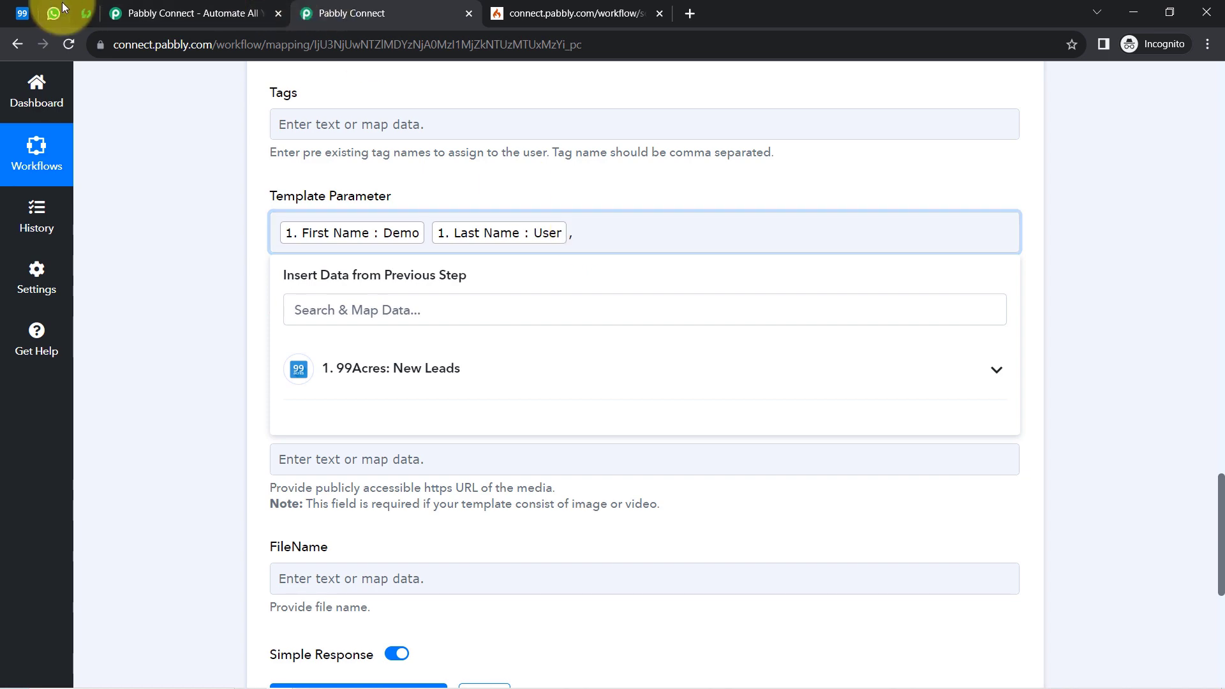
# Step: Check the template's Name placeholder {{2}} in AiSensy, and map First Name and Last Name again as the second Template Parameter value
pyautogui.click(86, 14)
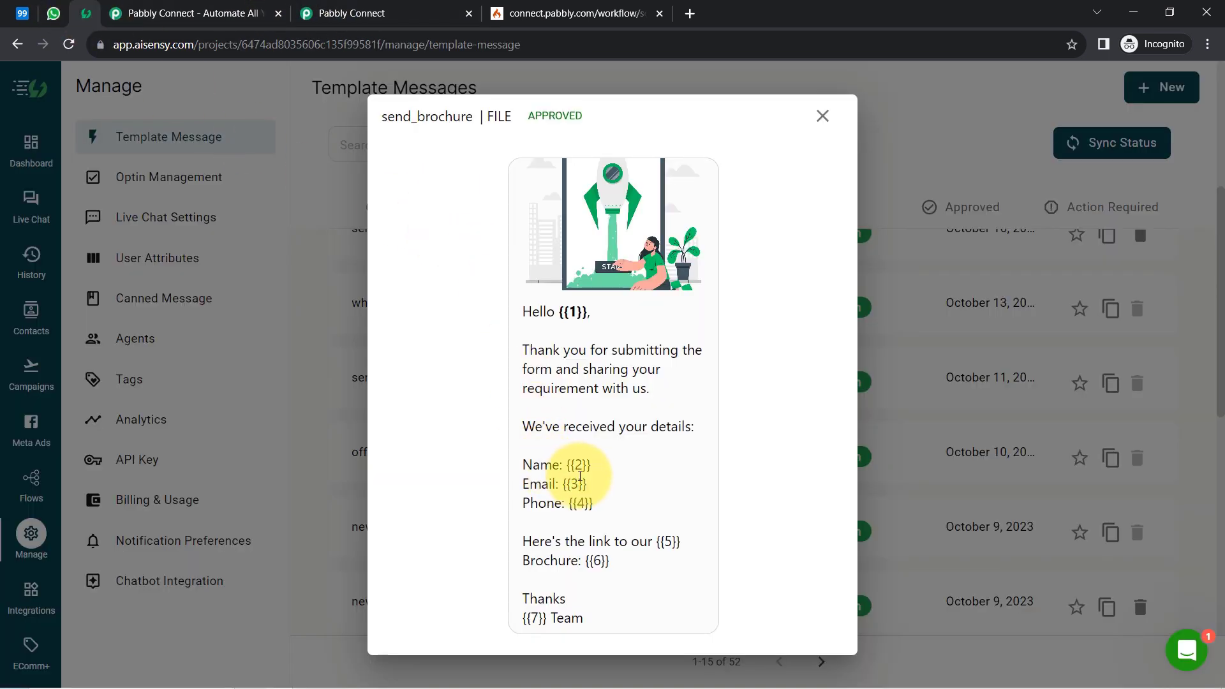
pyautogui.moveTo(592, 465); pyautogui.dragTo(564, 465)
pyautogui.click(357, 14)
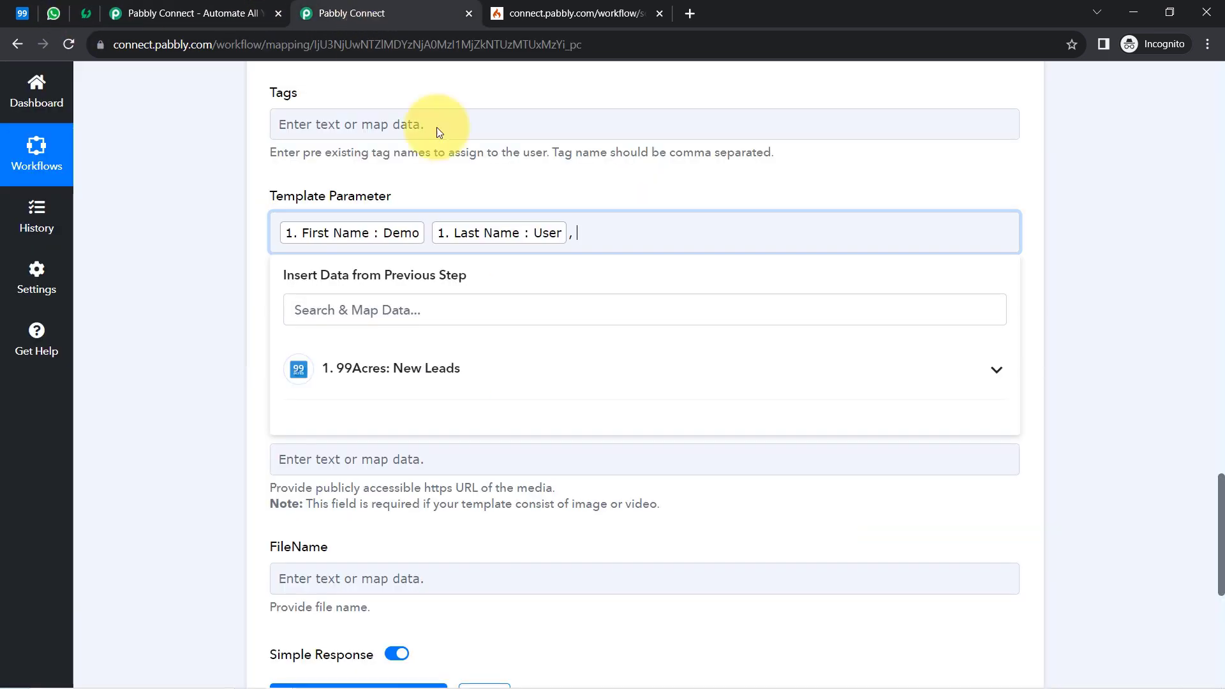
pyautogui.click(382, 387)
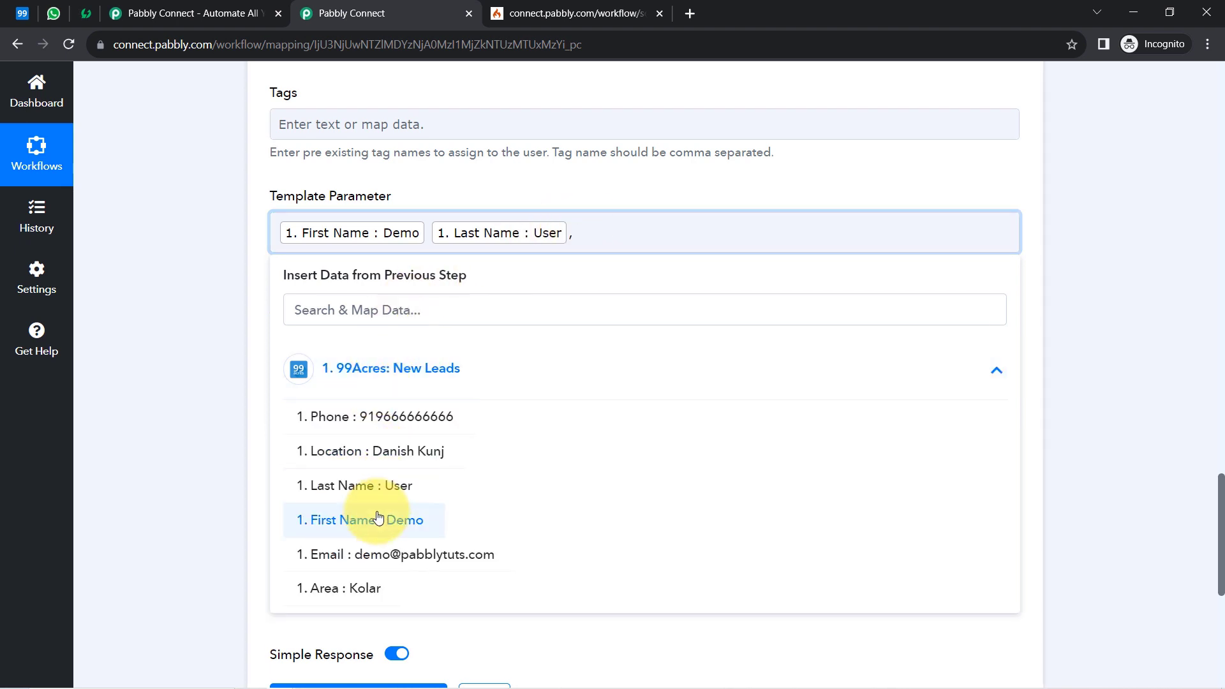
pyautogui.click(335, 516)
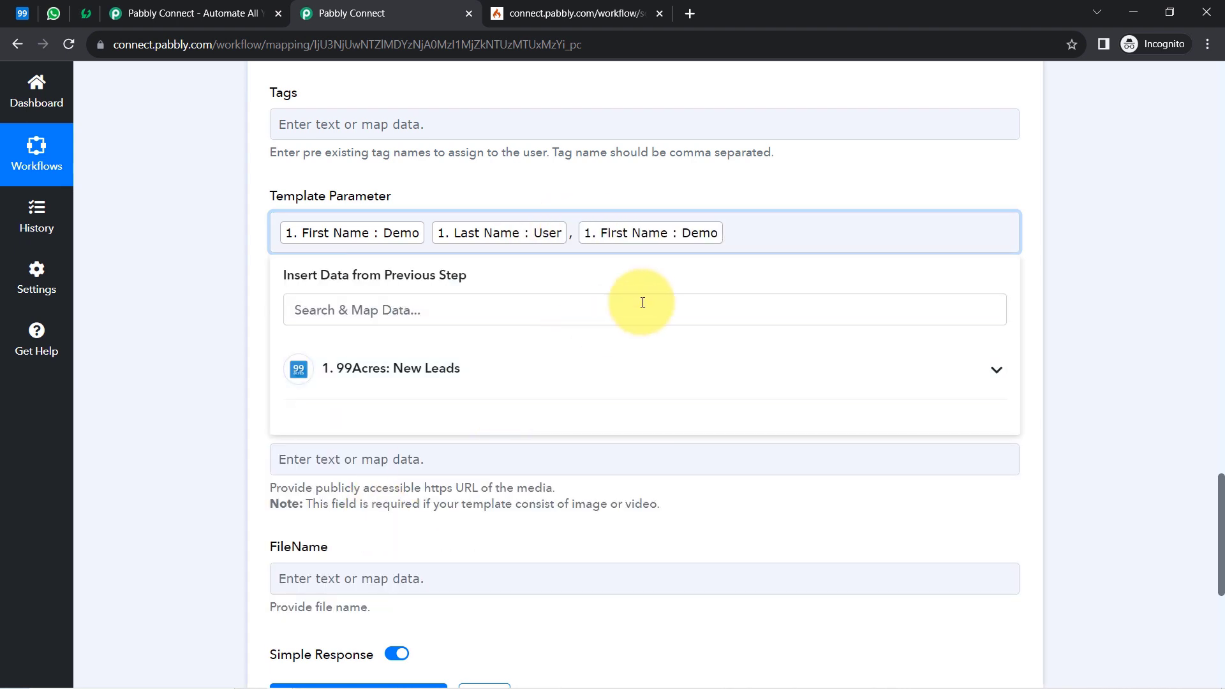
pyautogui.click(370, 386)
pyautogui.click(376, 486)
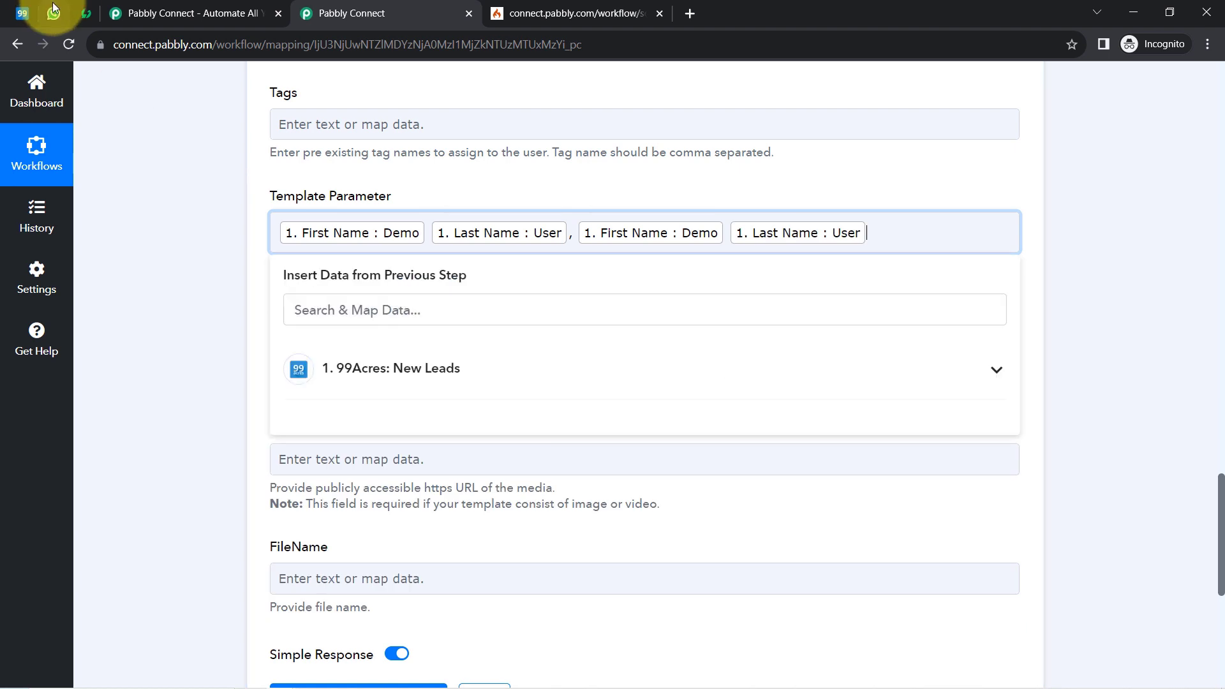
# Step: Check the Email {{3}} and Phone {{4}} placeholders in AiSensy, and map the 99Acres Email as the third Template Parameter value in Pabbly Connect
pyautogui.click(86, 13)
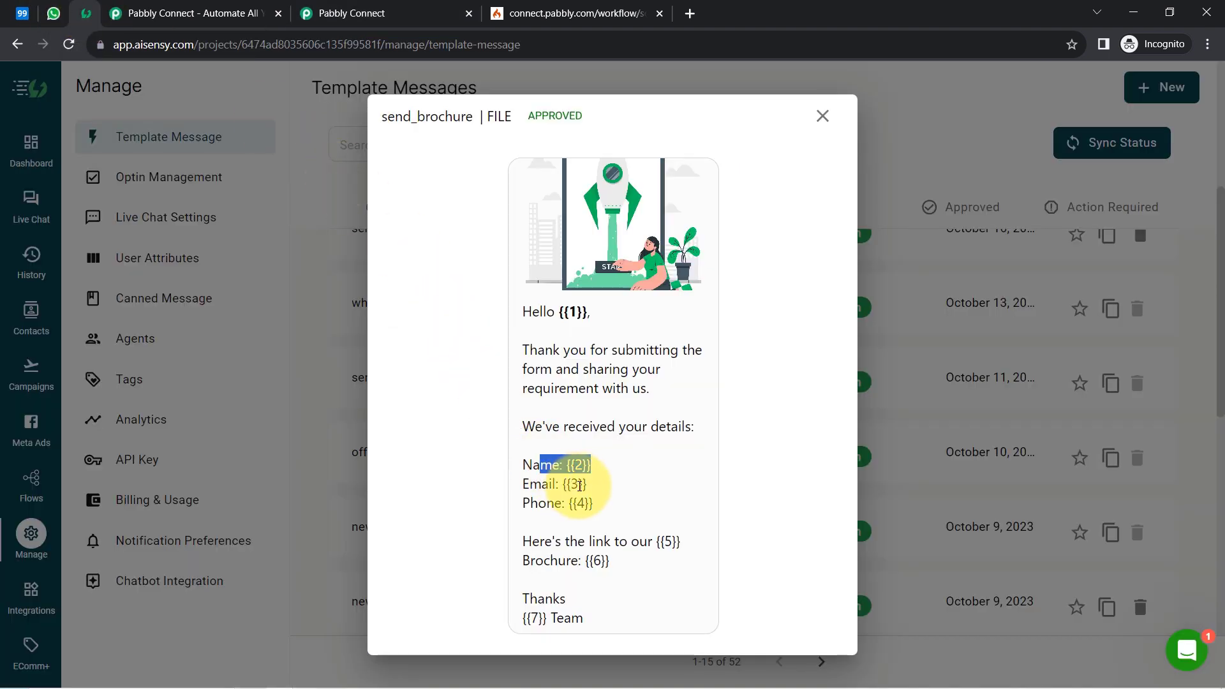
pyautogui.moveTo(583, 486); pyautogui.dragTo(520, 490)
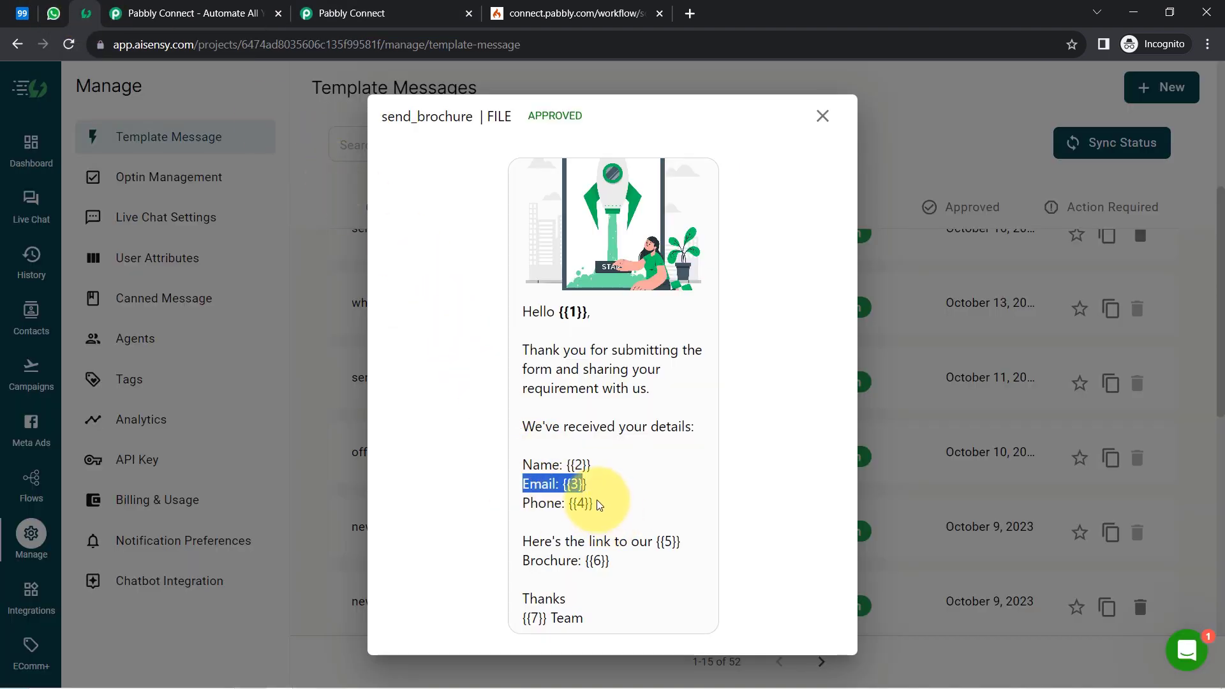
pyautogui.moveTo(593, 504); pyautogui.dragTo(546, 509)
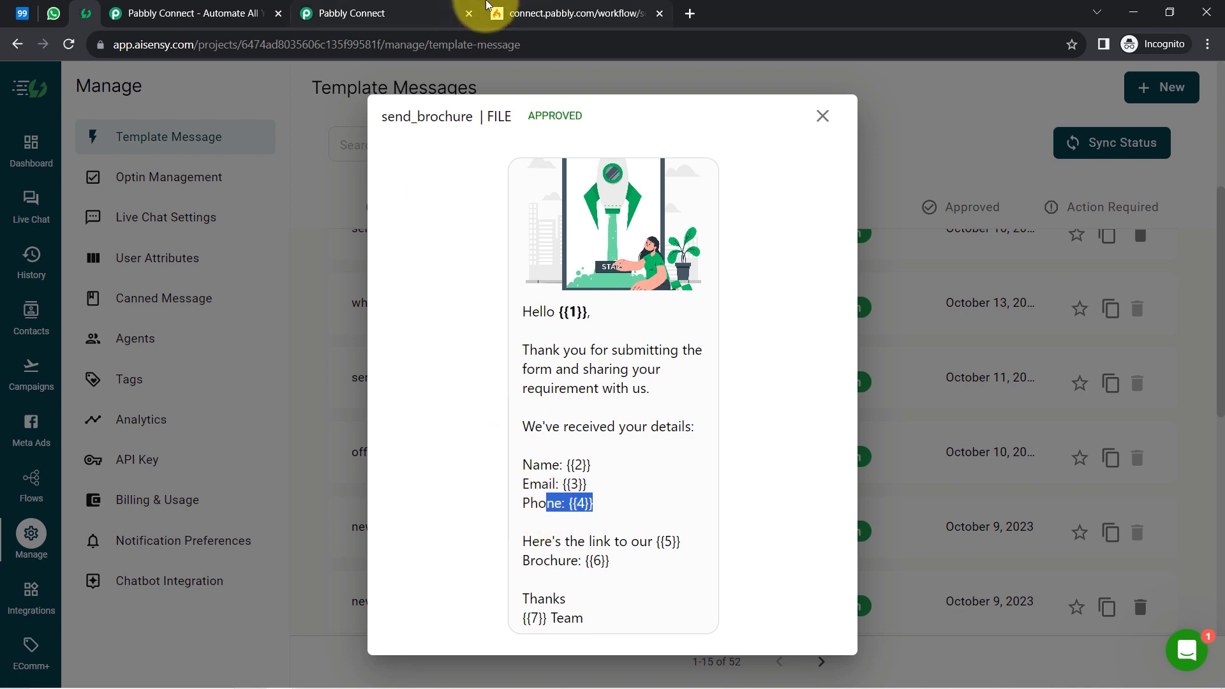
pyautogui.click(334, 13)
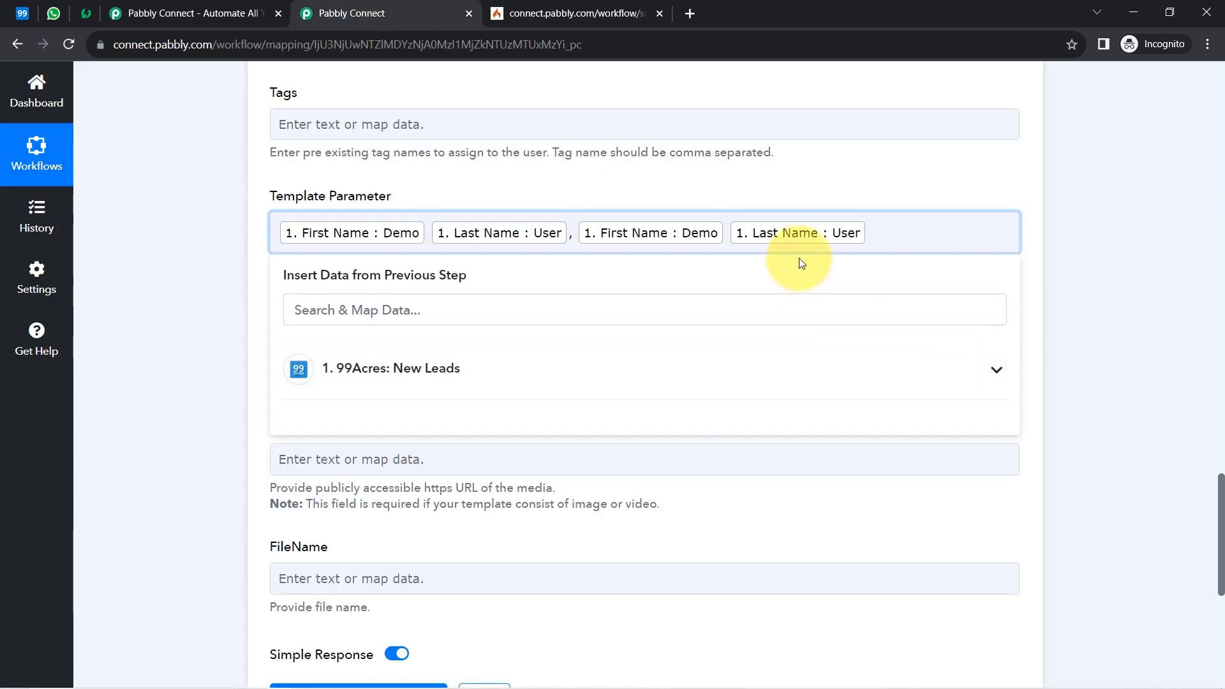
pyautogui.write(',')
pyautogui.click(379, 370)
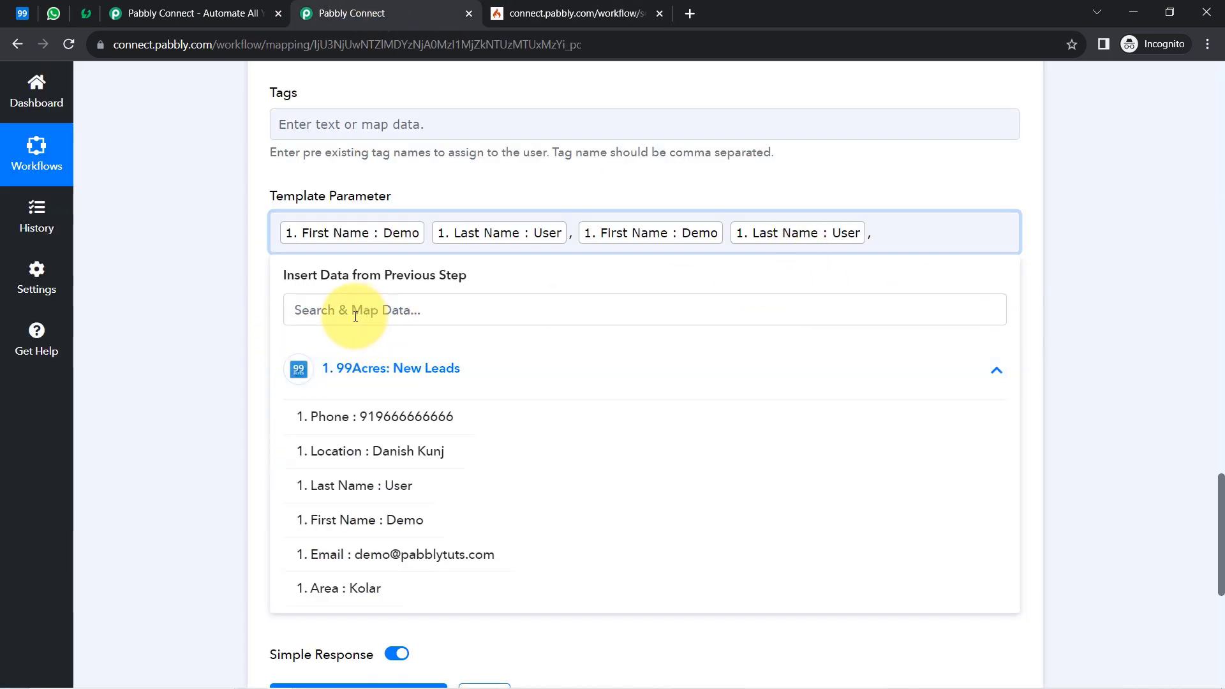
pyautogui.click(402, 308)
pyautogui.write('@')
pyautogui.click(428, 418)
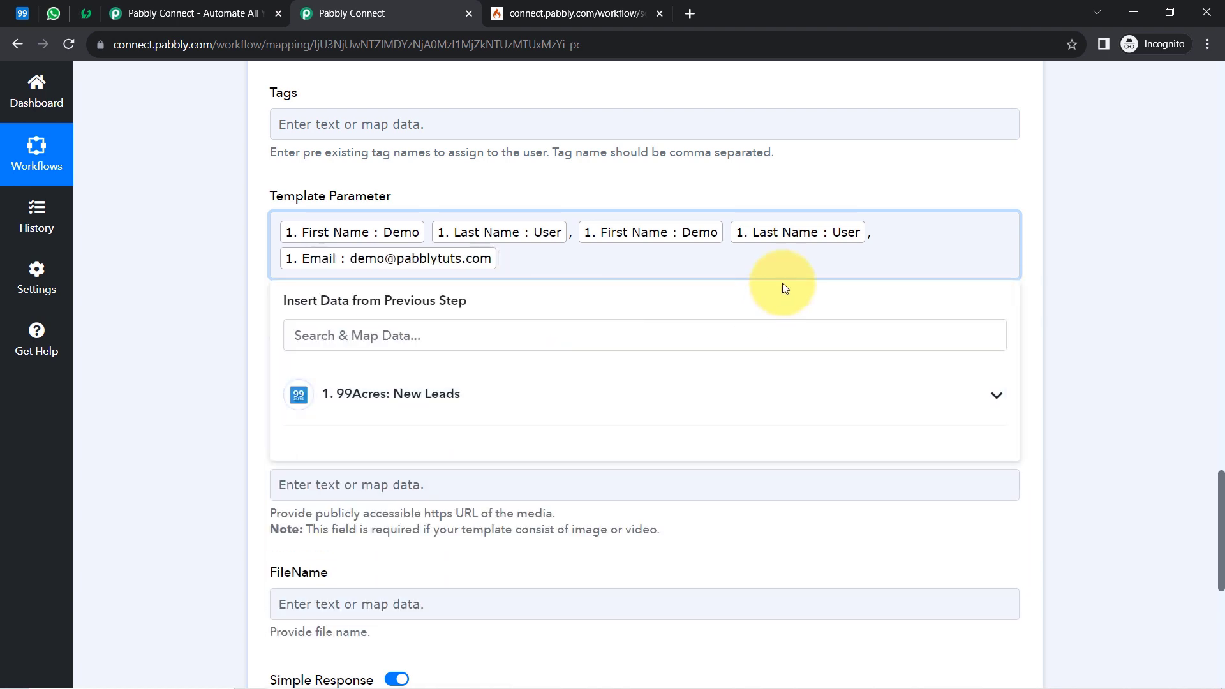
# Step: Separate with a comma and map the 99Acres Phone as the fourth Template Parameter value
pyautogui.write(',')
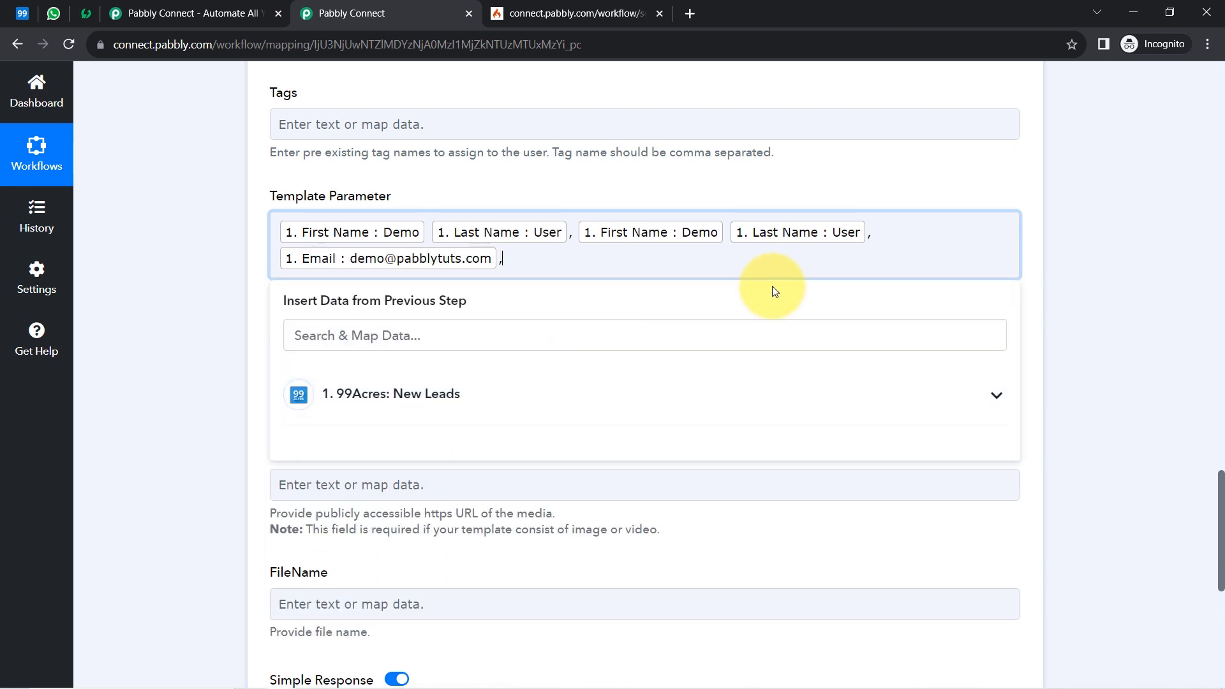
pyautogui.click(391, 396)
pyautogui.click(402, 443)
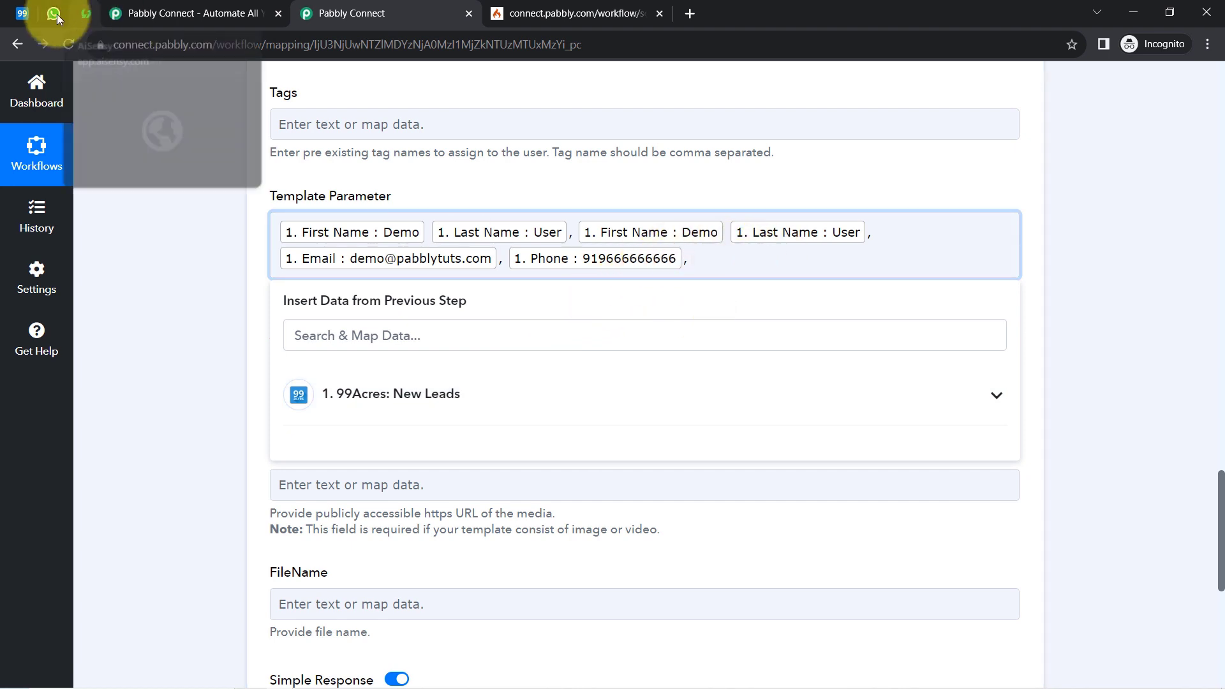
# Step: Check placeholders {{5}} and {{6}} in AiSensy, and enter "Real Estate" followed by a comma as the fifth Template Parameter value in Pabbly Connect
pyautogui.click(79, 14)
pyautogui.moveTo(591, 547); pyautogui.dragTo(550, 568)
pyautogui.click(553, 567)
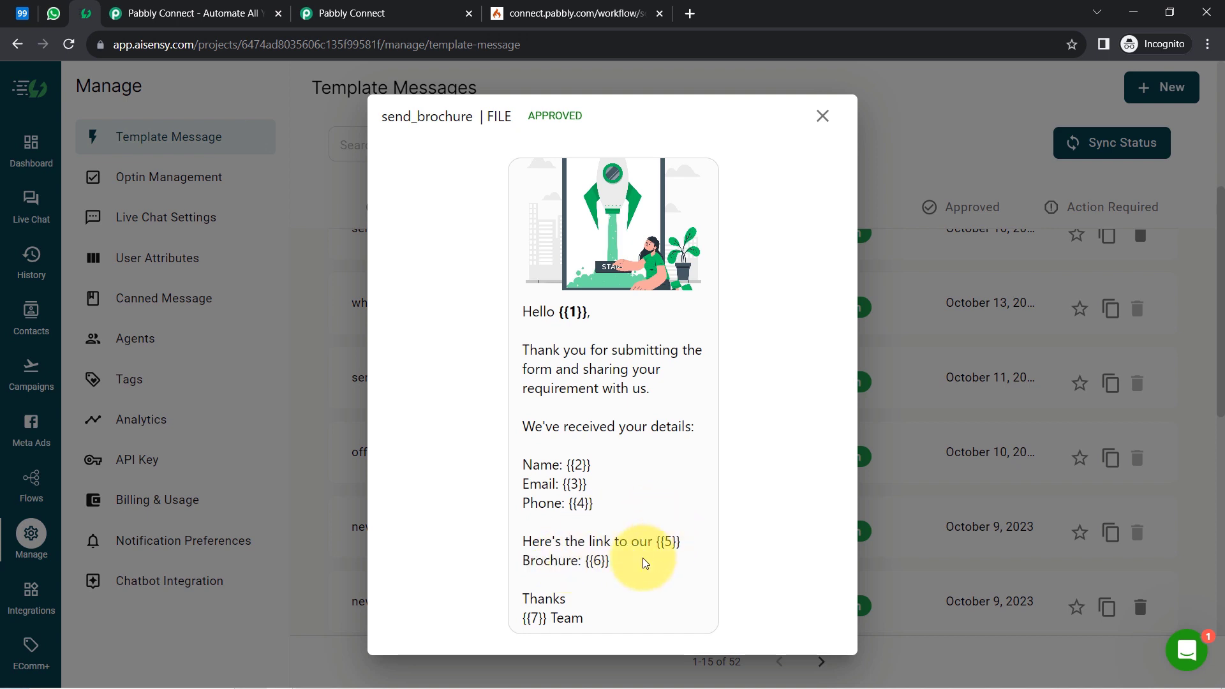
pyautogui.click(388, 8)
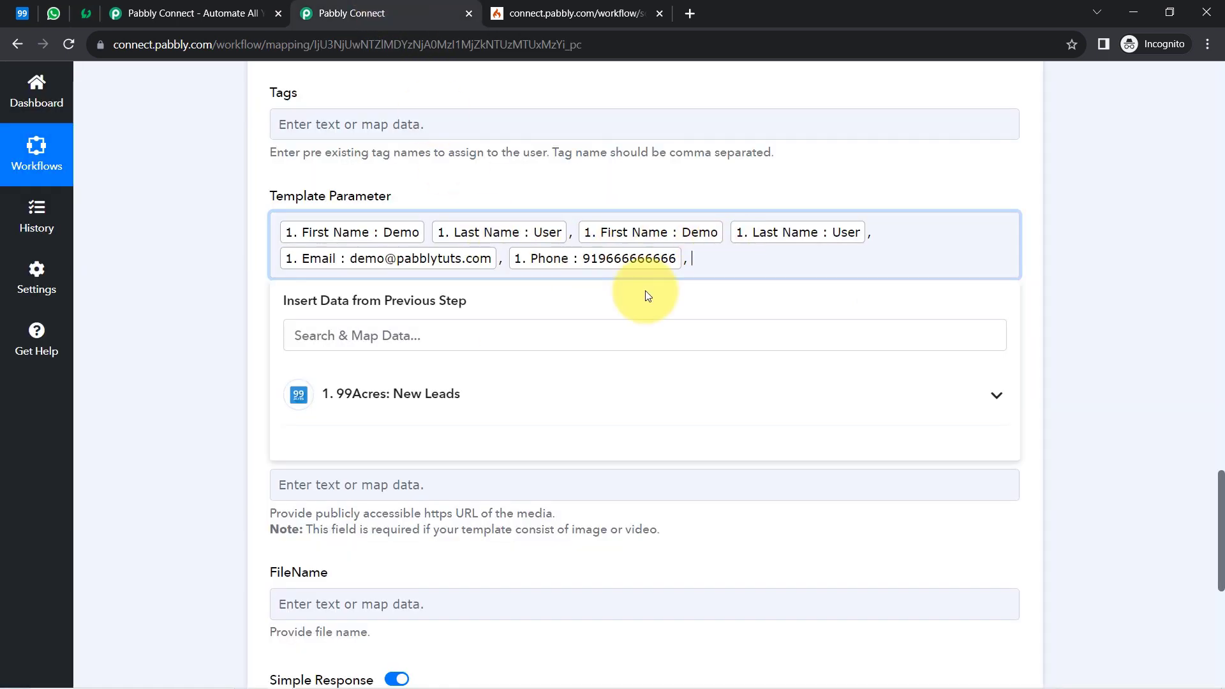
pyautogui.write('Real Estate')
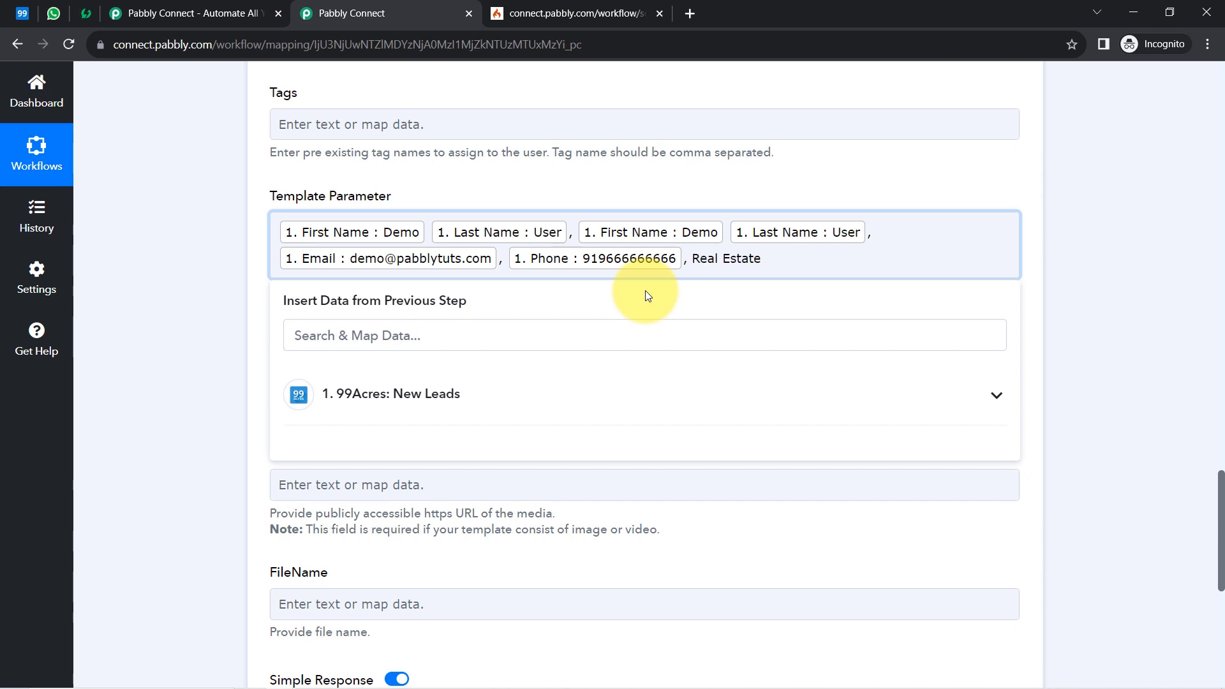
pyautogui.write(',')
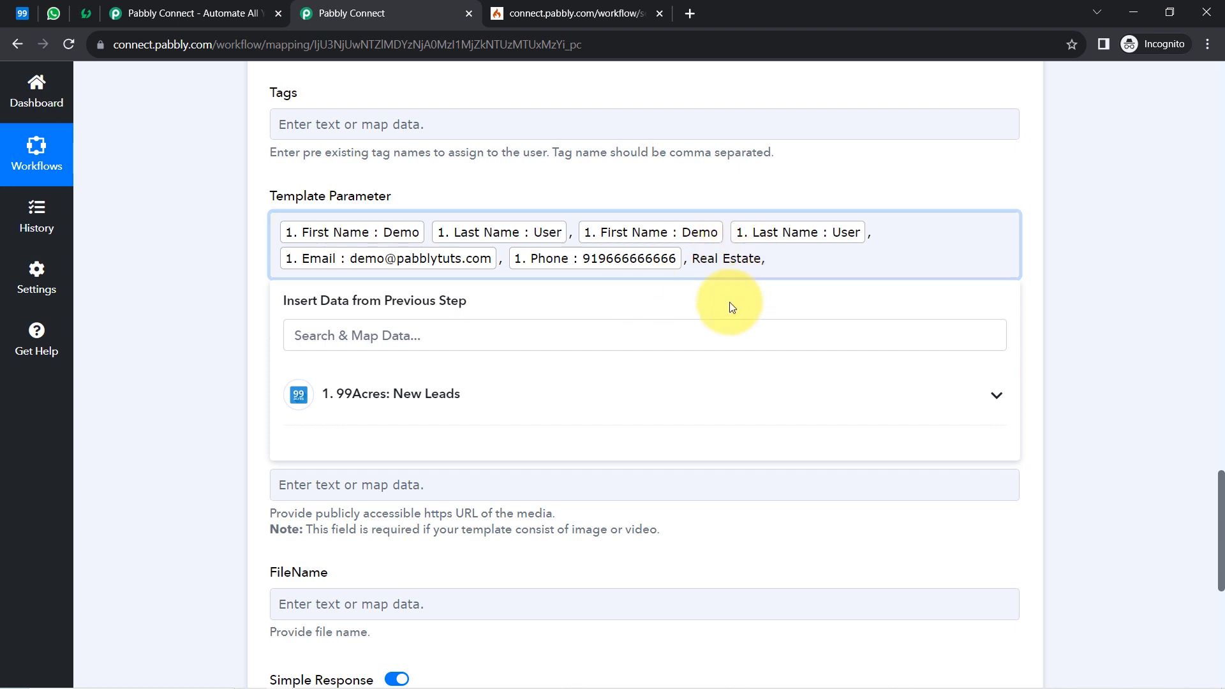
pyautogui.moveTo(709, 257); pyautogui.dragTo(767, 255)
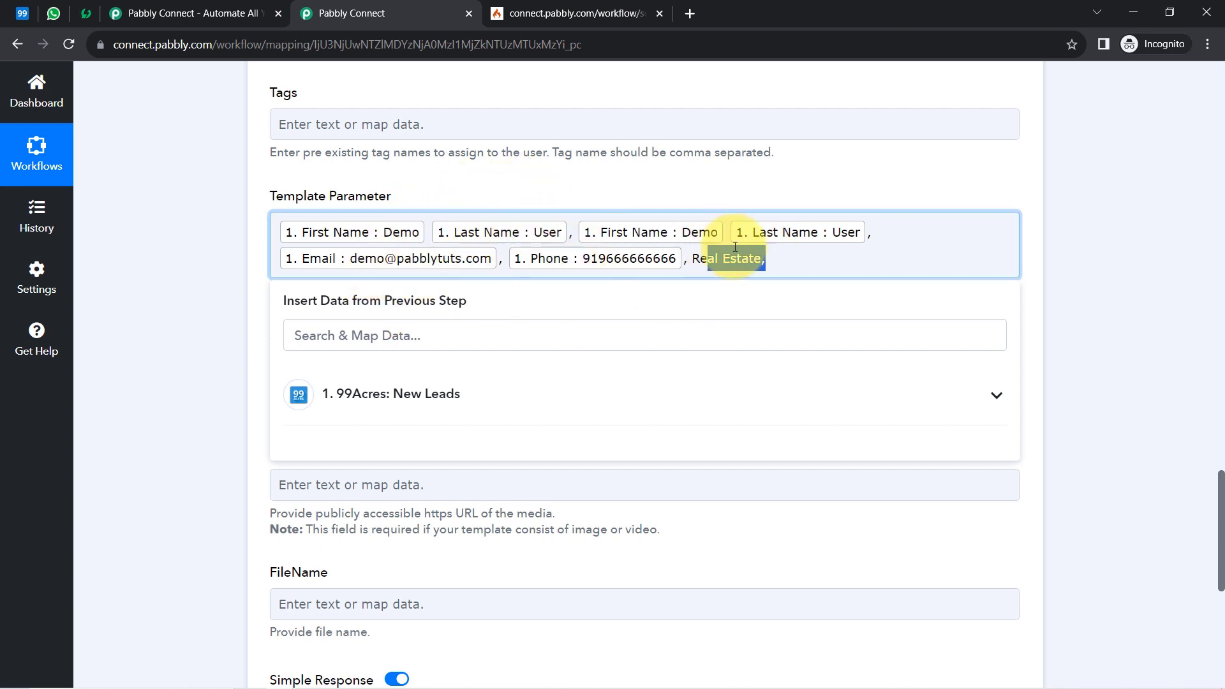
pyautogui.click(794, 259)
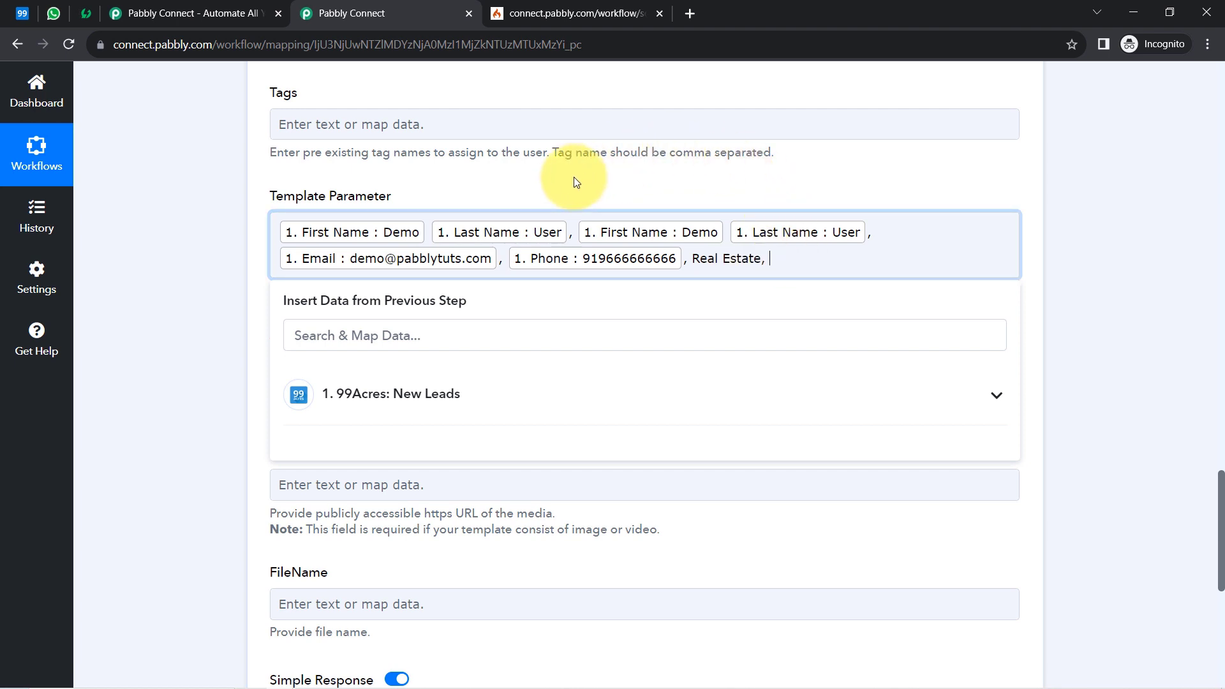
pyautogui.moveTo(688, 259); pyautogui.dragTo(746, 259)
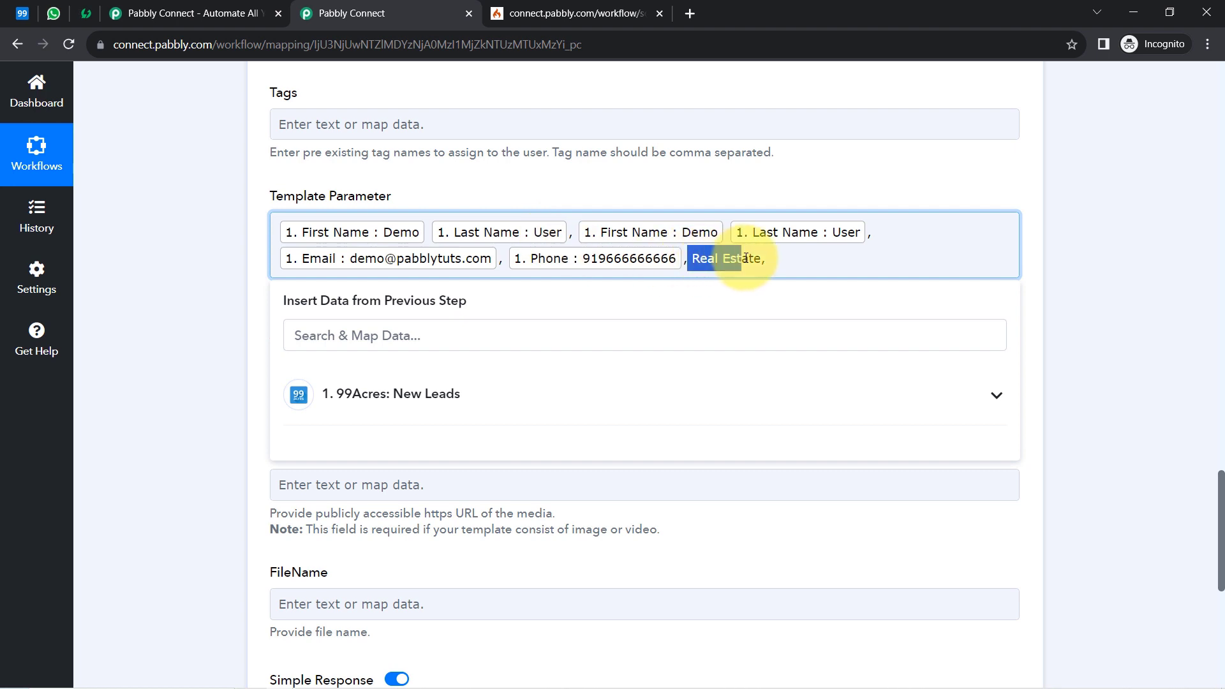
pyautogui.click(746, 259)
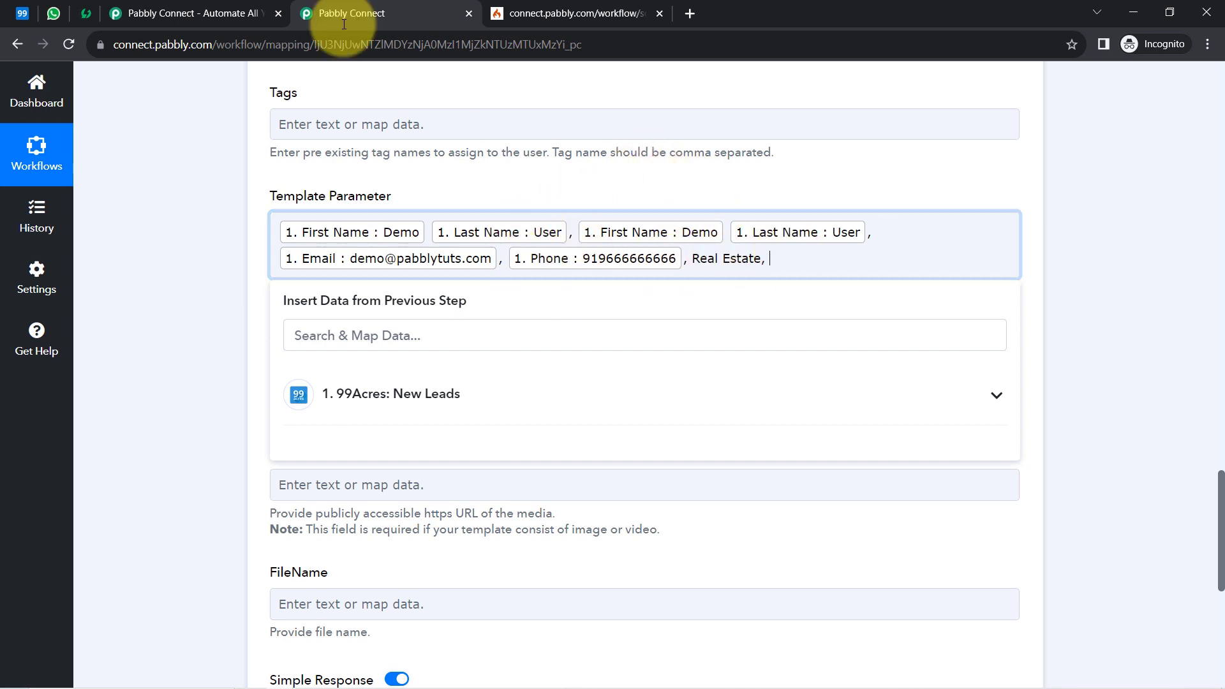
# Step: Check the template's Brochure placeholder {{6}} in AiSensy, and copy the Google Drive PDF brochure link from the Notepad file
pyautogui.click(87, 18)
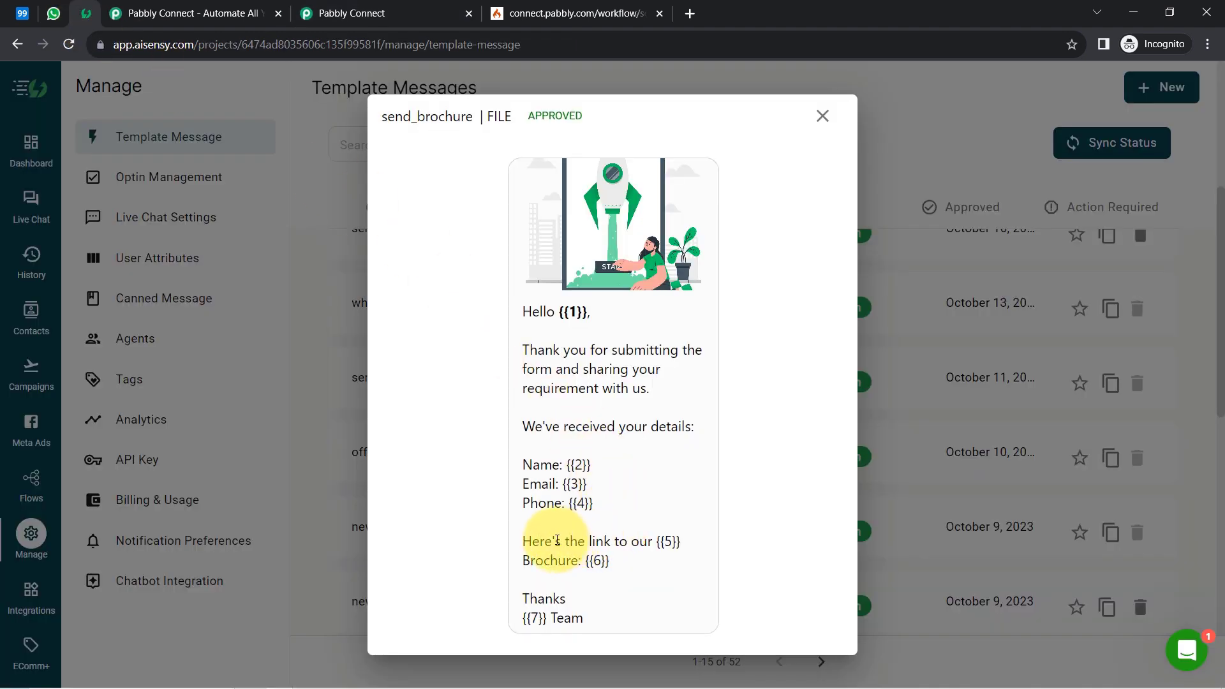
pyautogui.moveTo(522, 560); pyautogui.dragTo(610, 560)
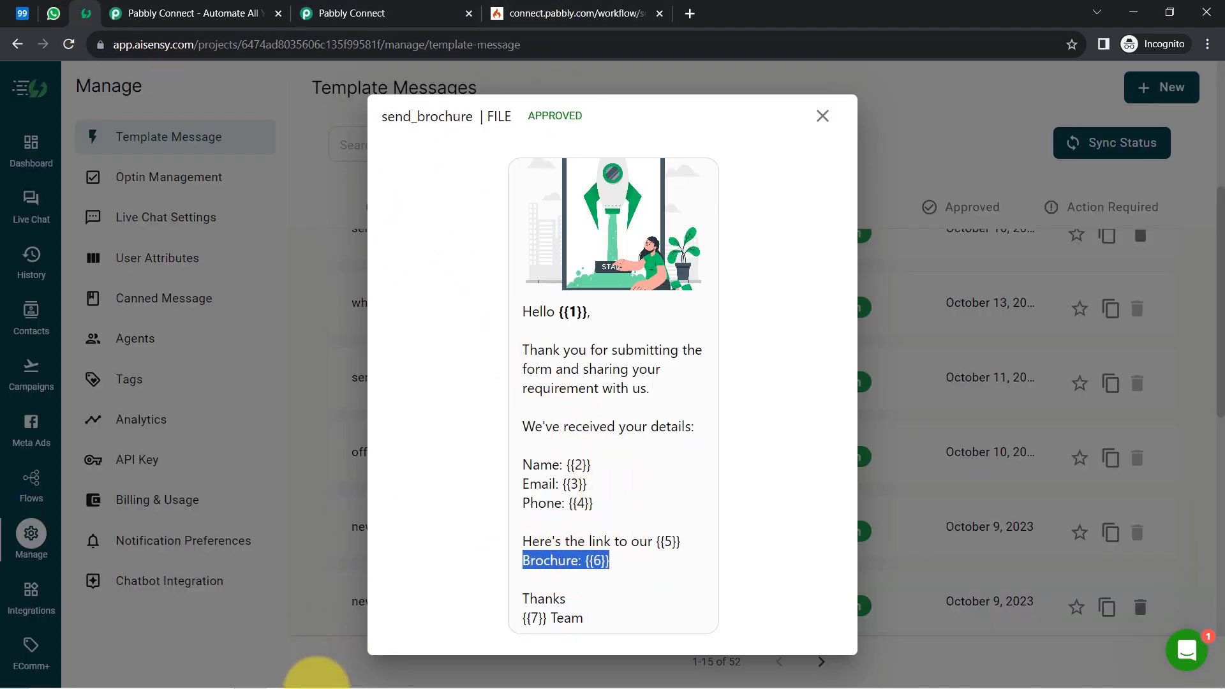
pyautogui.click(310, 682)
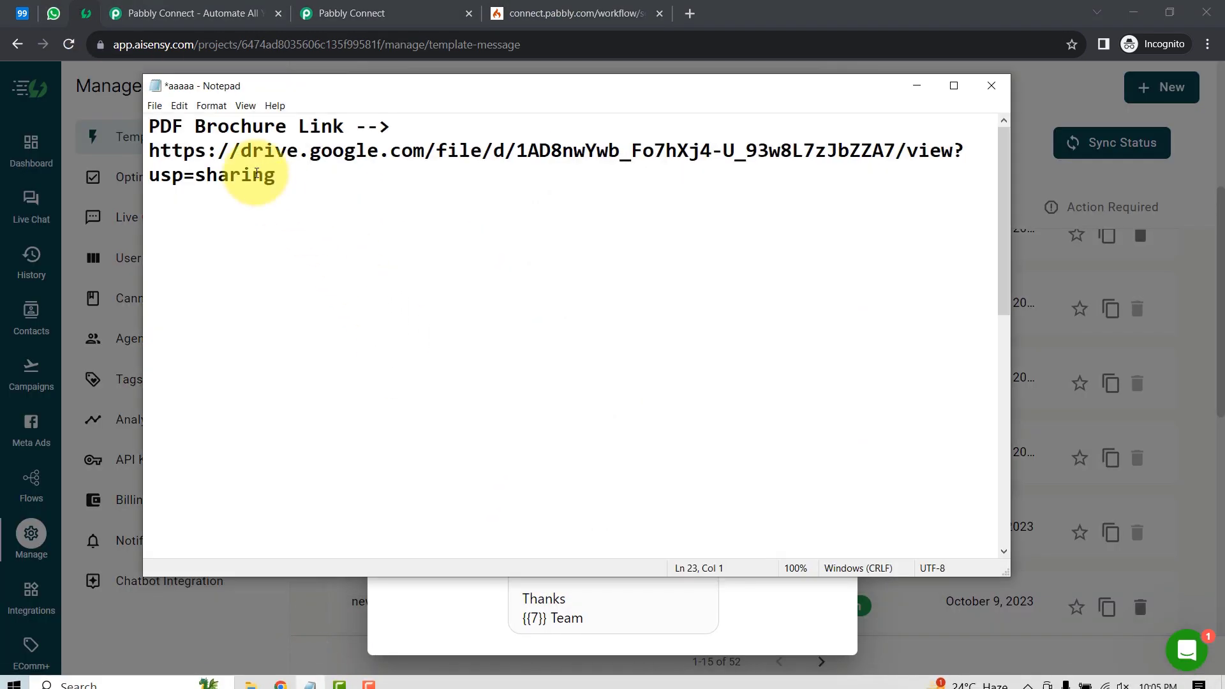
pyautogui.moveTo(281, 181); pyautogui.dragTo(121, 151)
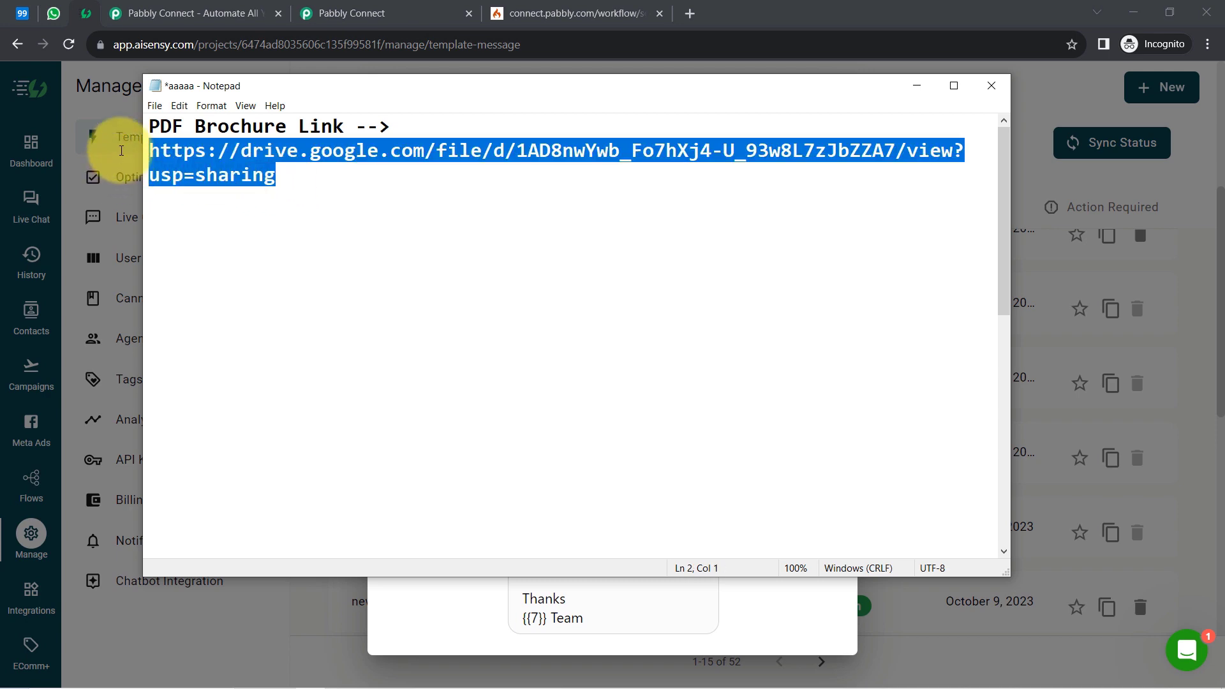
pyautogui.hotkey('ctrl', 'c')
# Step: Open the copied Google Drive link in a new browser tab and look through the real estate brochure PDF
pyautogui.click(690, 13)
pyautogui.hotkey('ctrl', 'v')
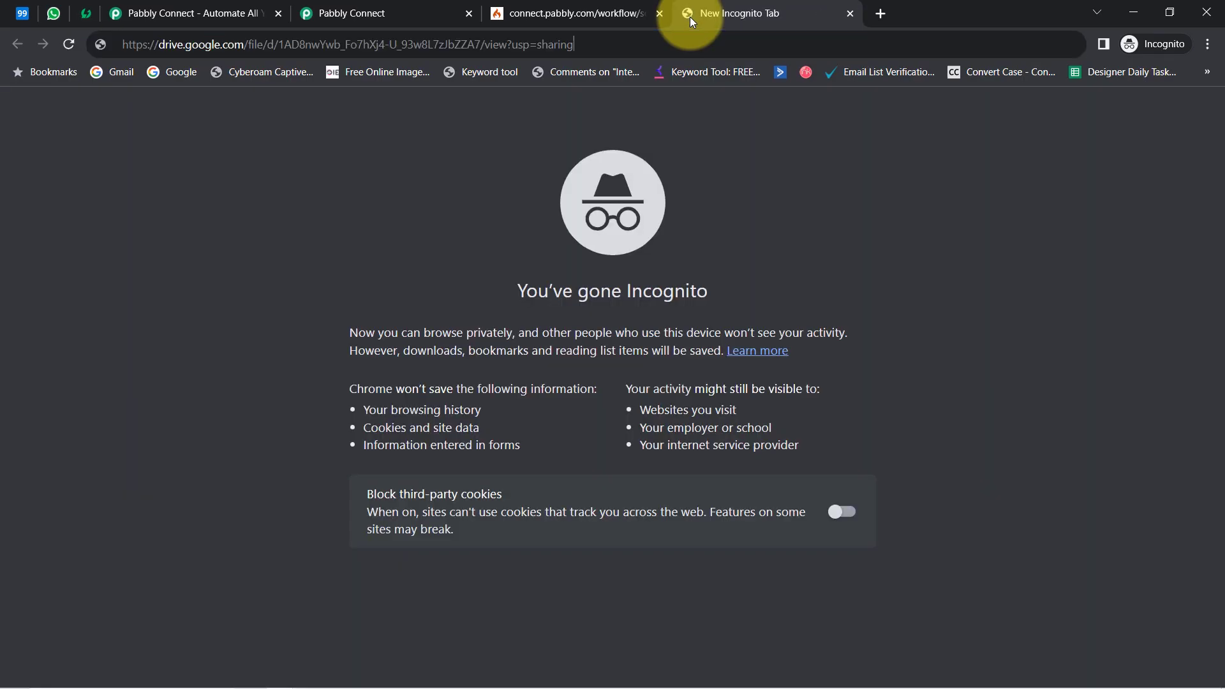
pyautogui.press('Return')
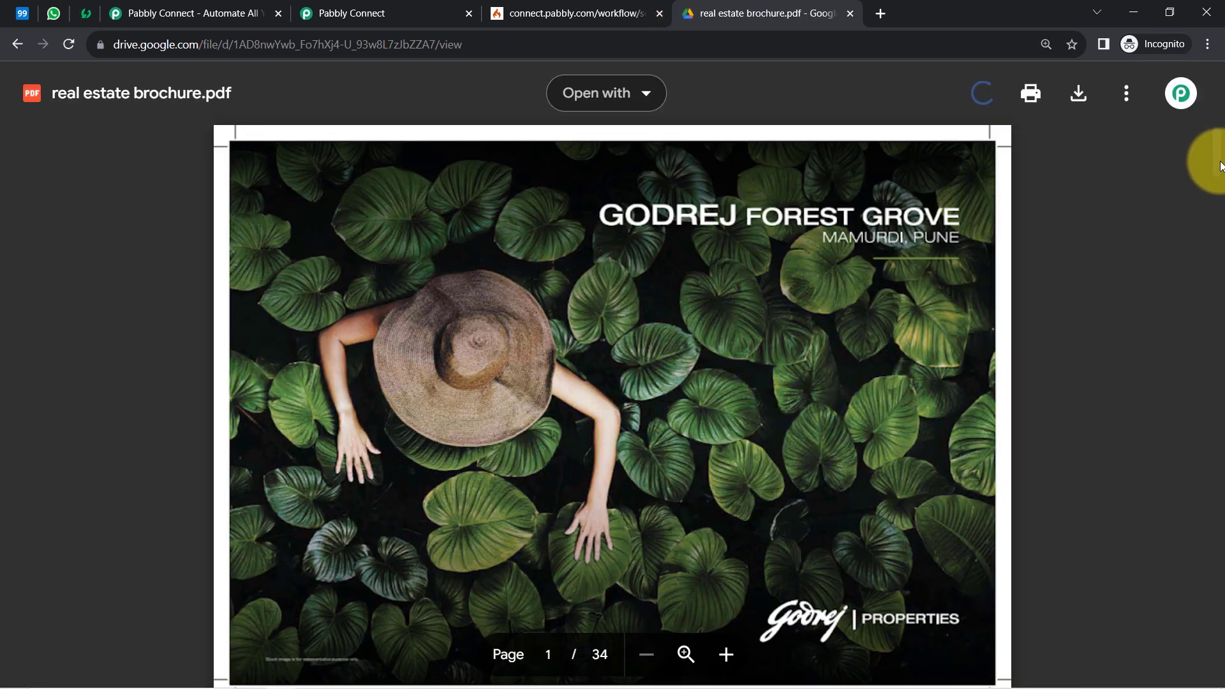
pyautogui.moveTo(1220, 166)
pyautogui.mouseDown()
pyautogui.moveTo(1213, 233)
pyautogui.moveTo(1212, 157)
pyautogui.moveTo(1212, 198)
pyautogui.moveTo(1212, 178)
pyautogui.mouseUp()
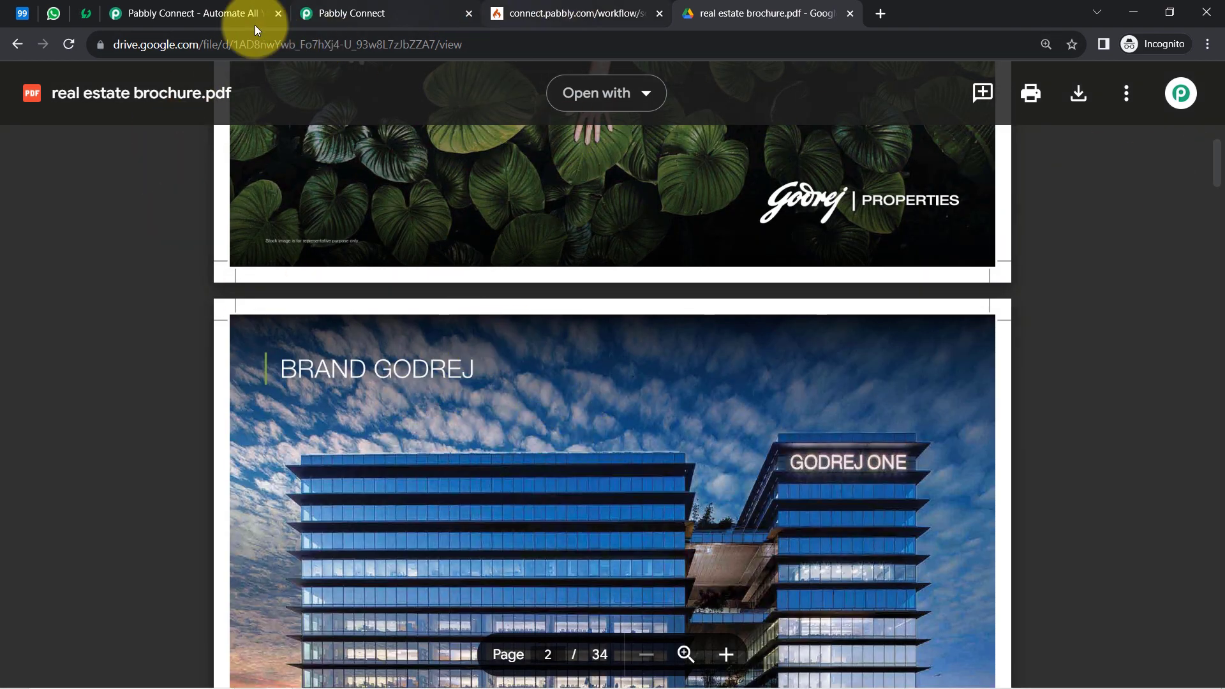
# Step: In Pabbly Connect, paste the Google Drive brochure link as the sixth Template Parameter value, followed by a comma
pyautogui.click(344, 4)
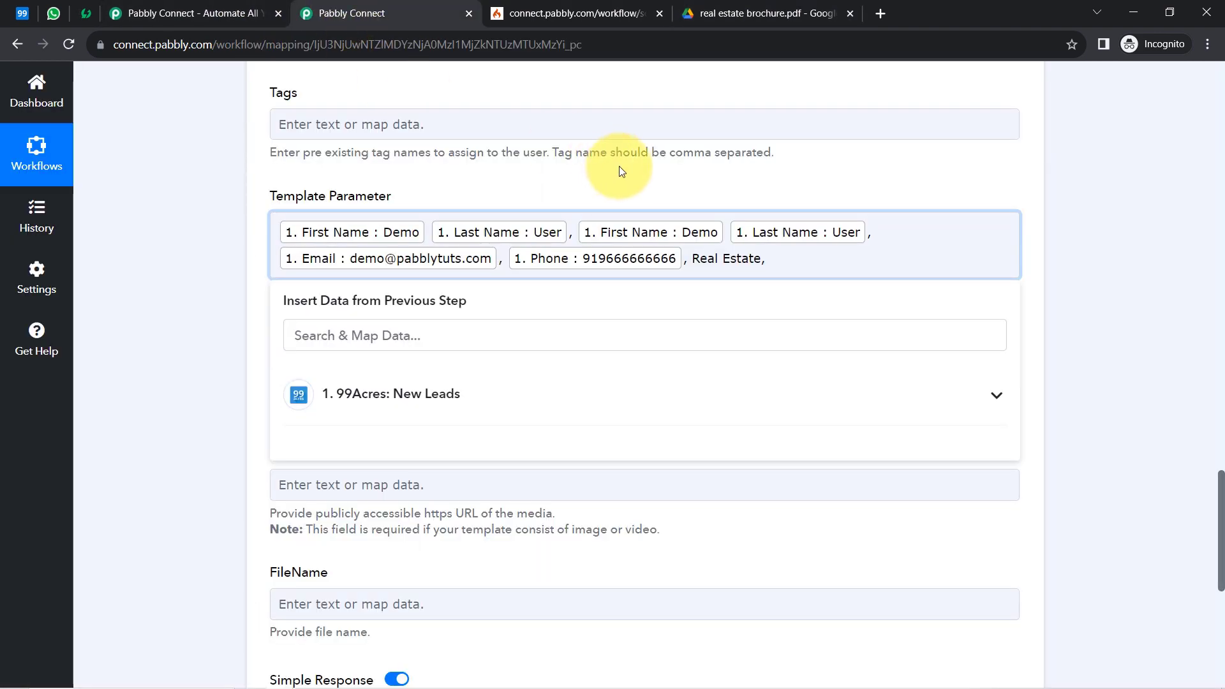
pyautogui.click(862, 265)
pyautogui.hotkey('ctrl', 'v')
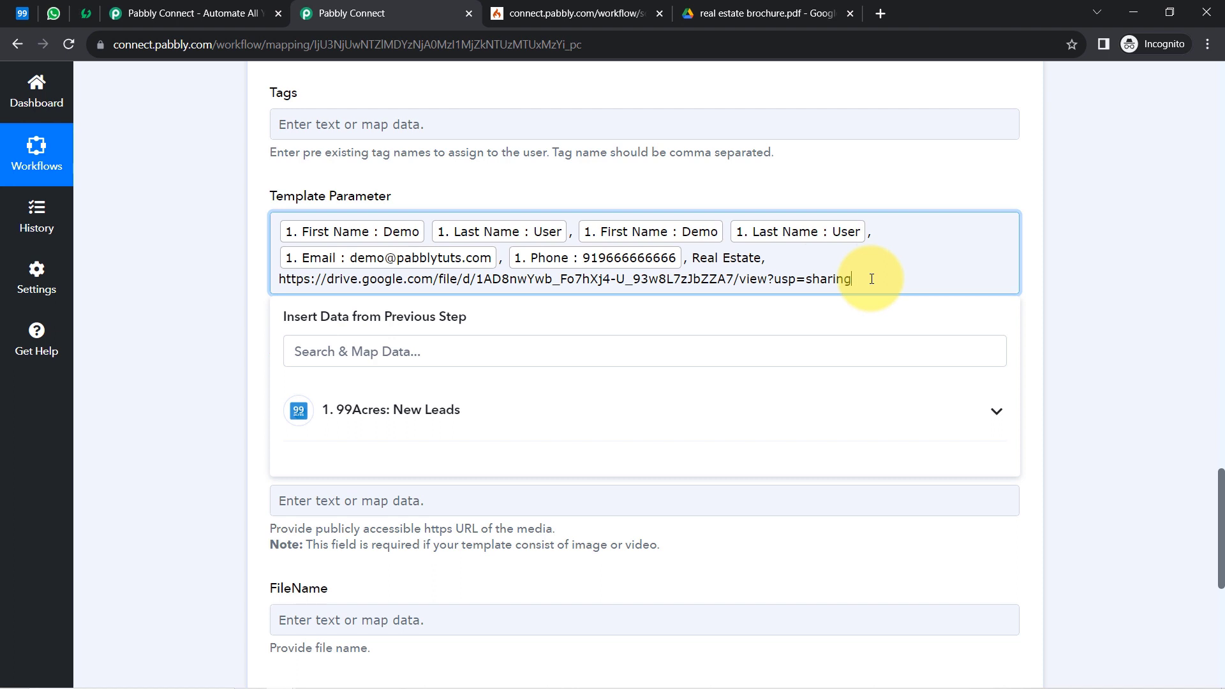
pyautogui.write(',')
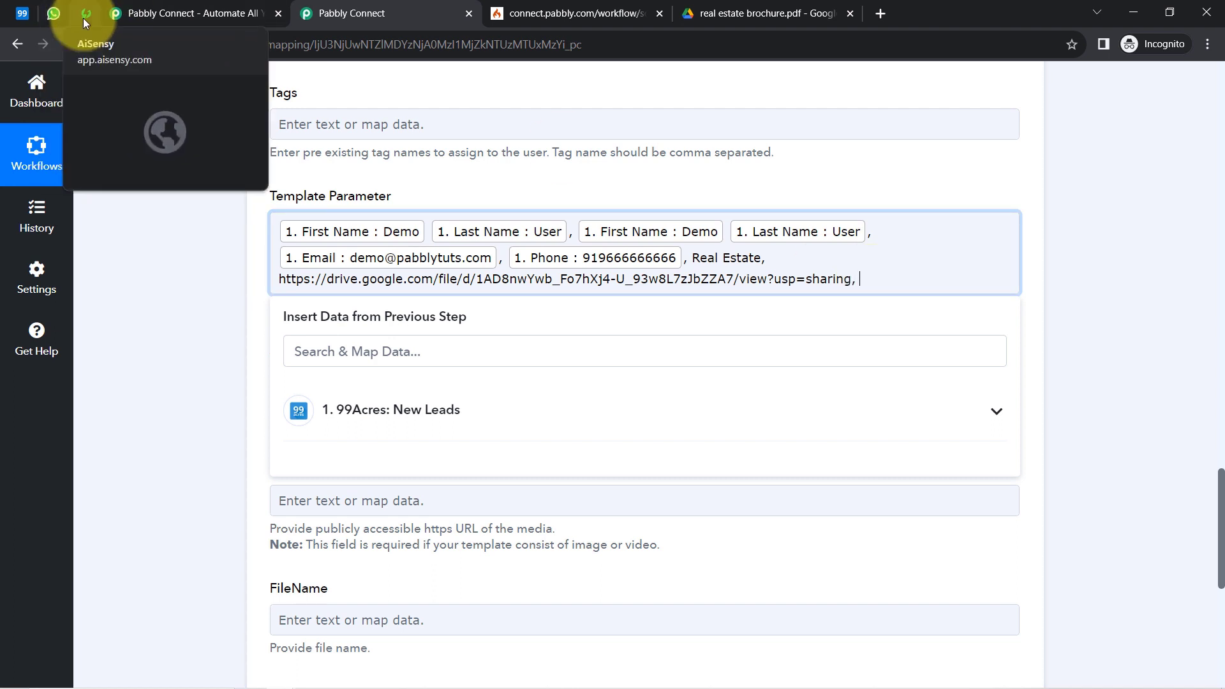
# Step: Check the sign-off placeholder {{7}} in AiSensy, and enter "ABC Real Estate" as the seventh Template Parameter value in Pabbly Connect
pyautogui.click(83, 18)
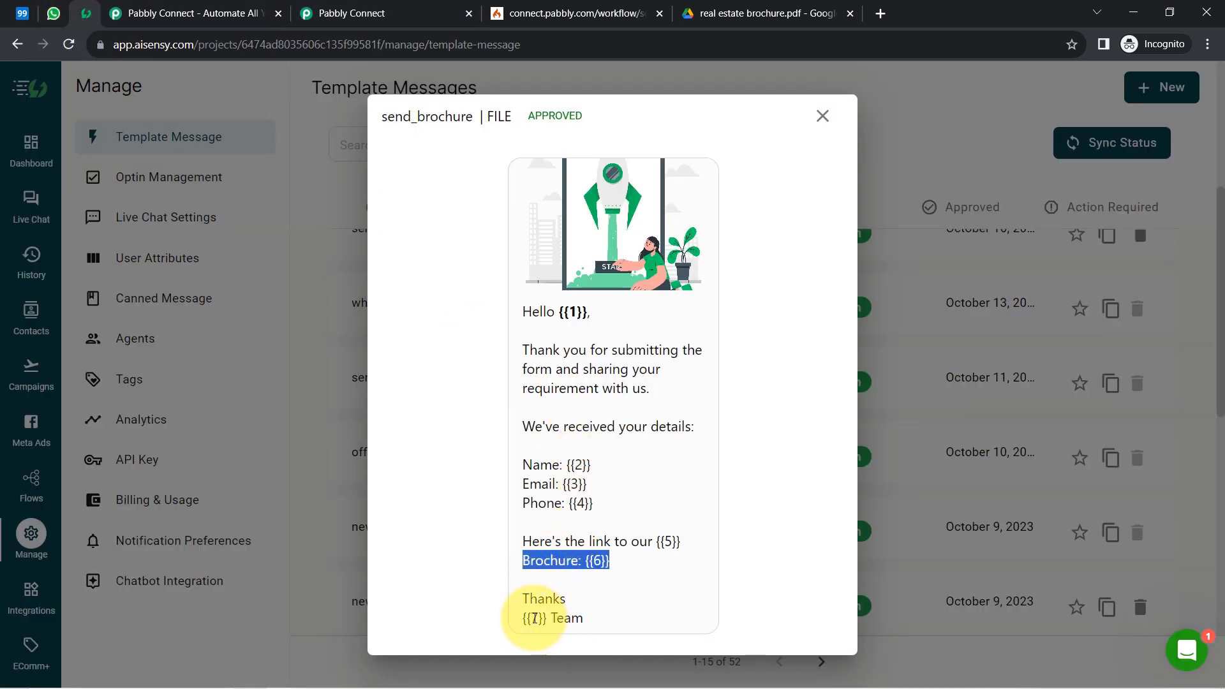
pyautogui.click(340, 13)
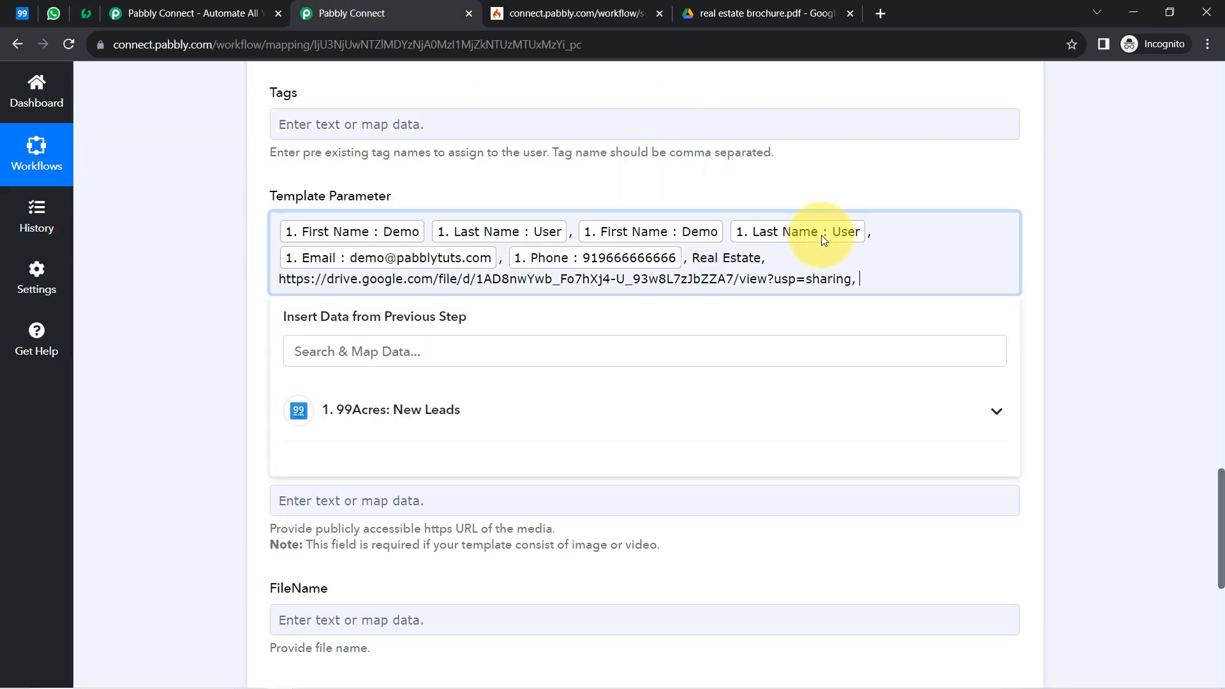
pyautogui.write('ABC')
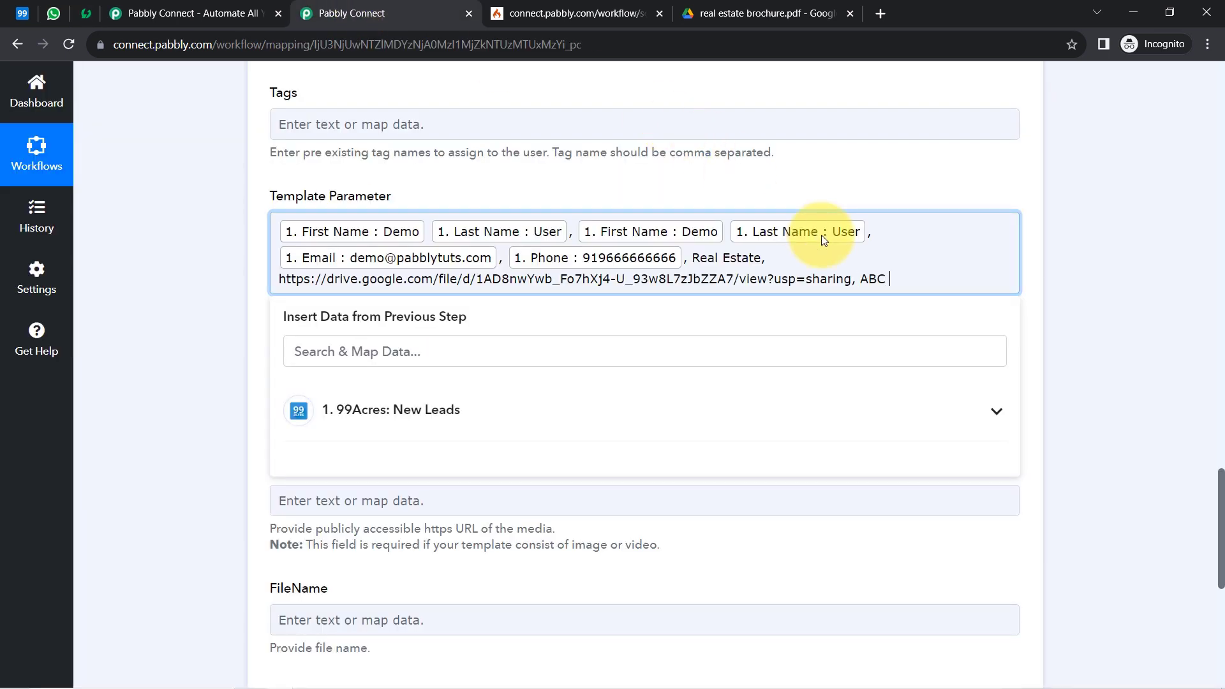
pyautogui.write(' P')
pyautogui.press('BackSpace')
pyautogui.press('BackSpace')
pyautogui.press('BackSpace')
pyautogui.press('BackSpace')
pyautogui.press('BackSpace')
pyautogui.write('A')
pyautogui.press('BackSpace')
pyautogui.write('Ab')
pyautogui.press('BackSpace')
pyautogui.write('BC Real Estate')
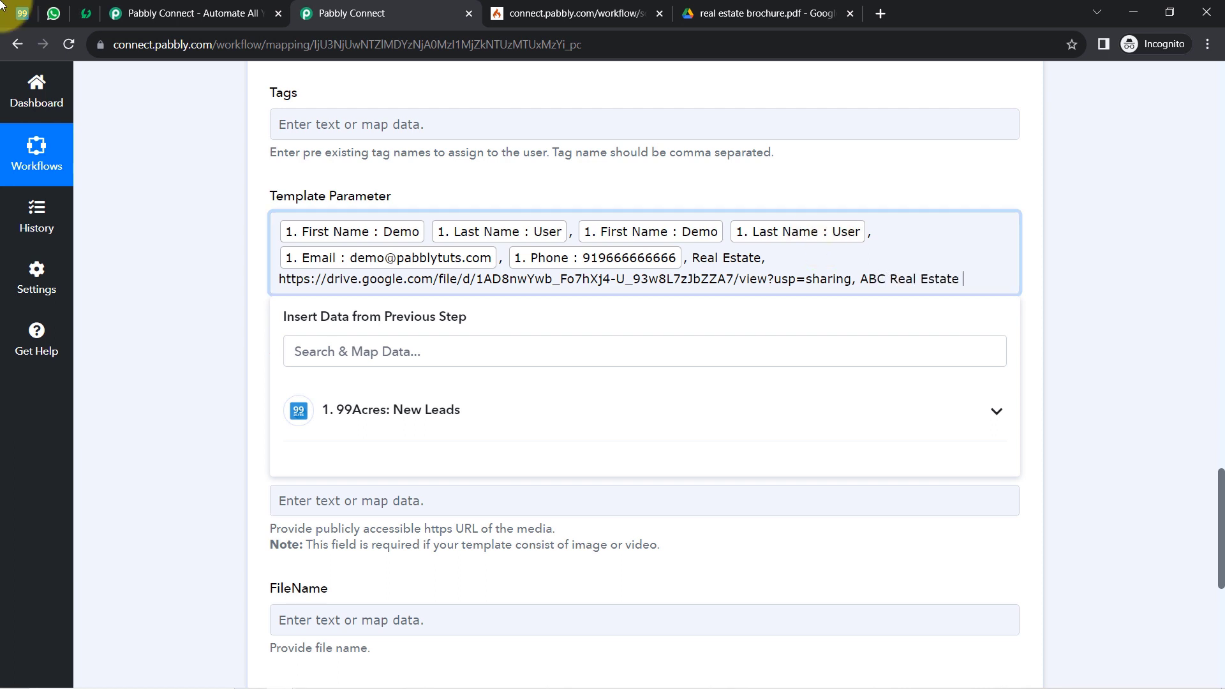
# Step: Review the "{{7}} Team" sign-off in AiSensy again, then return to Pabbly Connect and close the Template Parameter mapping list
pyautogui.click(86, 13)
pyautogui.click(557, 614)
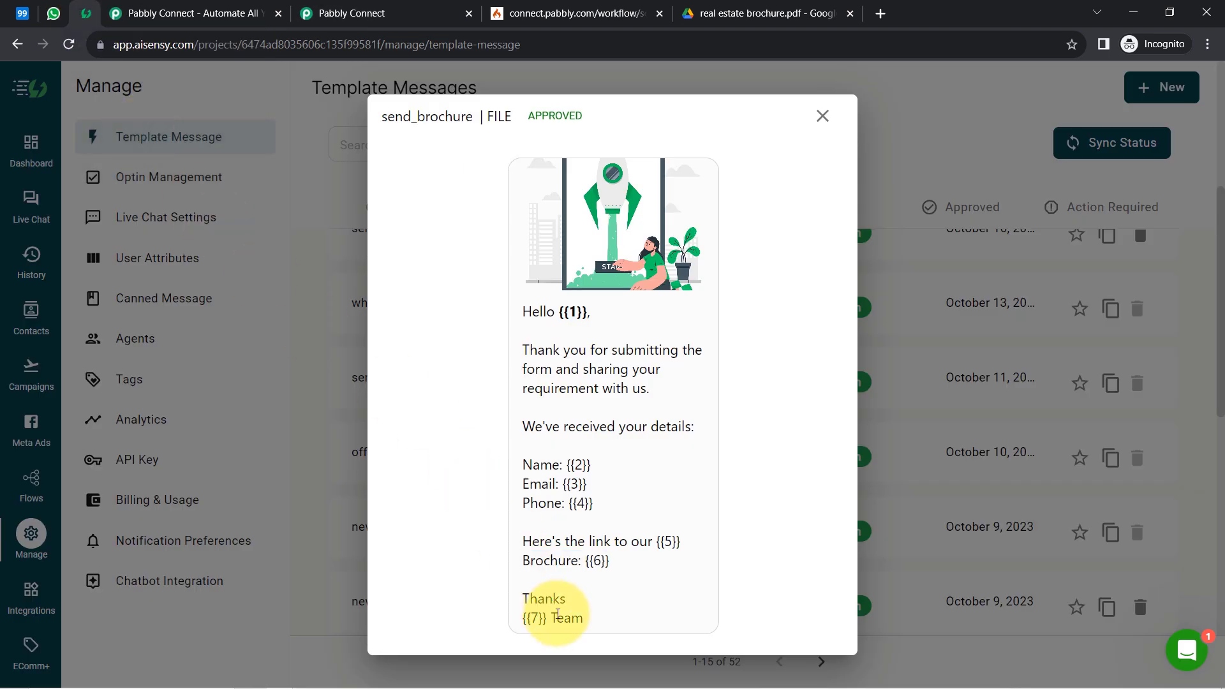
pyautogui.doubleClick(557, 615)
pyautogui.click(368, 13)
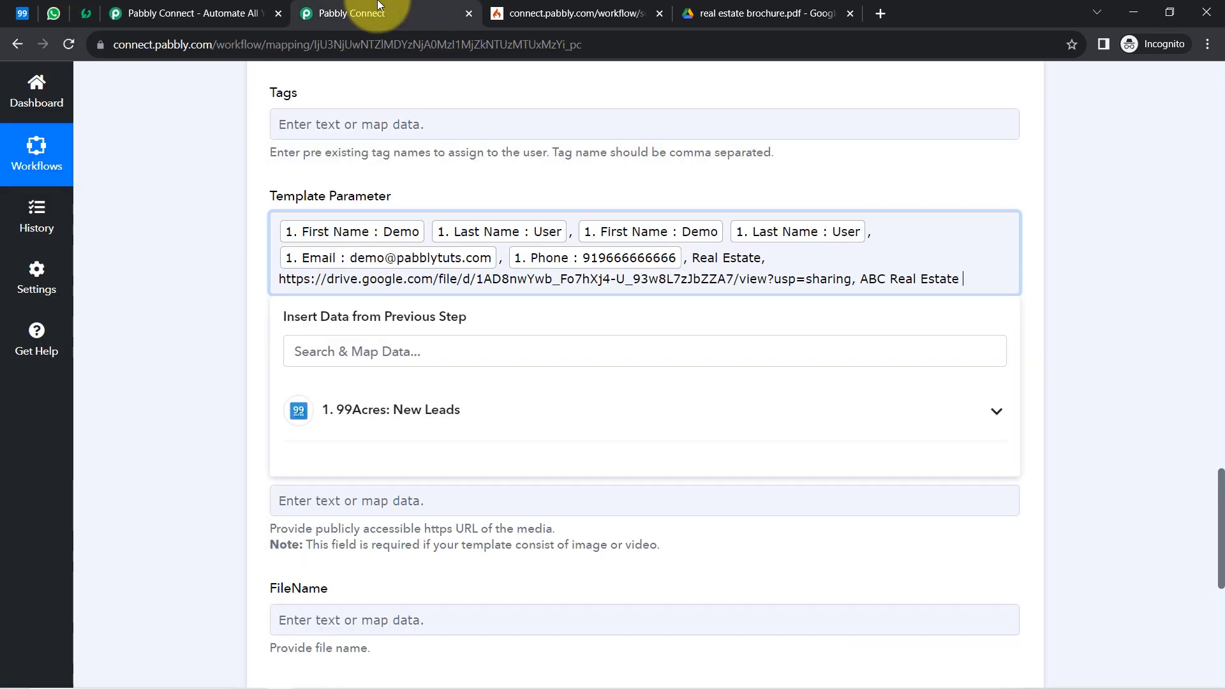
pyautogui.click(182, 354)
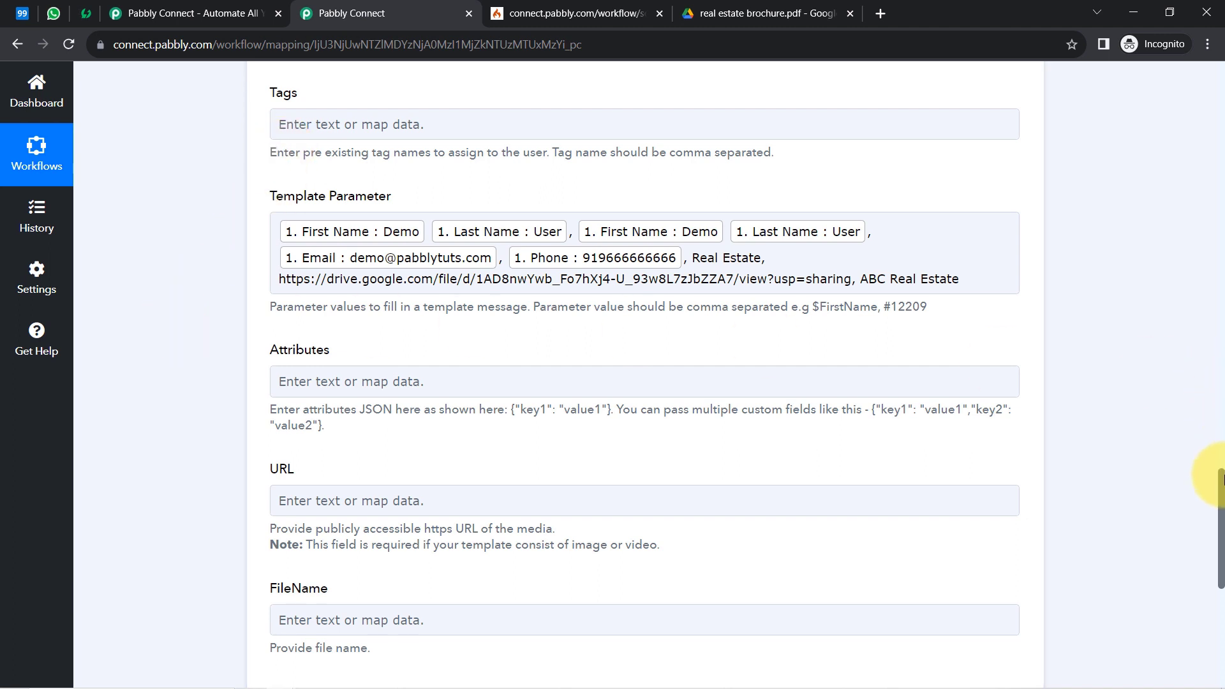
# Step: Check the send_brochure template's message type in AiSensy, and return to the media URL field in Pabbly Connect
pyautogui.moveTo(1221, 498); pyautogui.dragTo(1221, 544)
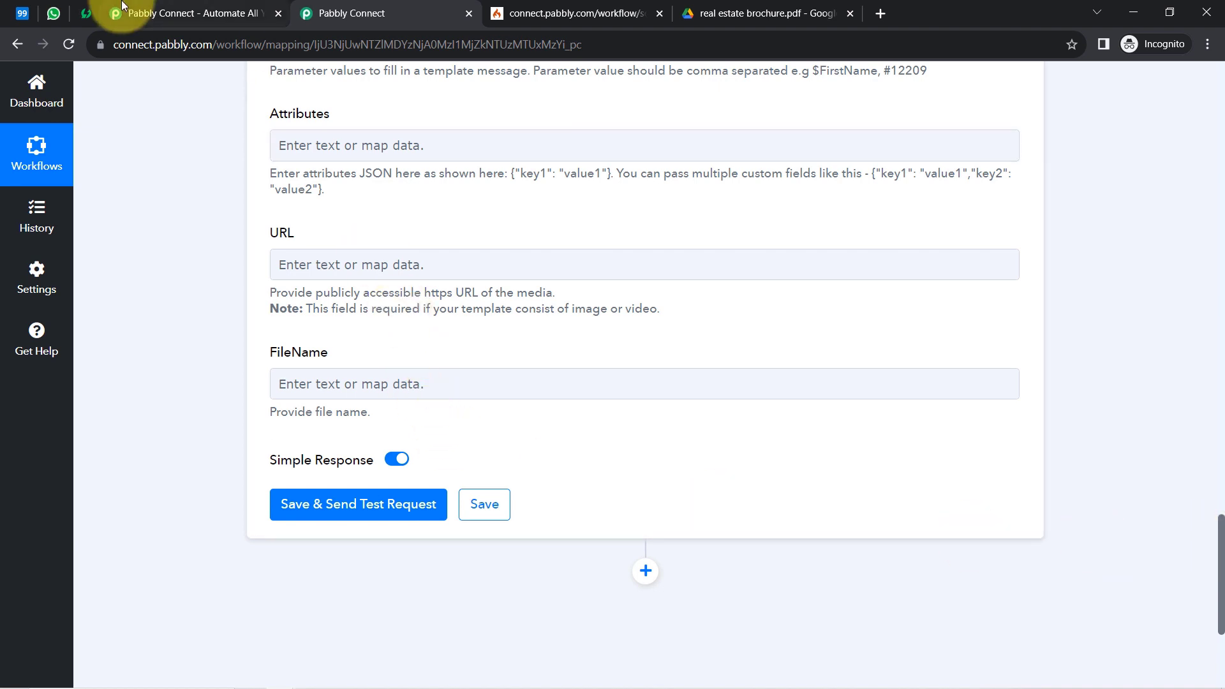
pyautogui.click(92, 13)
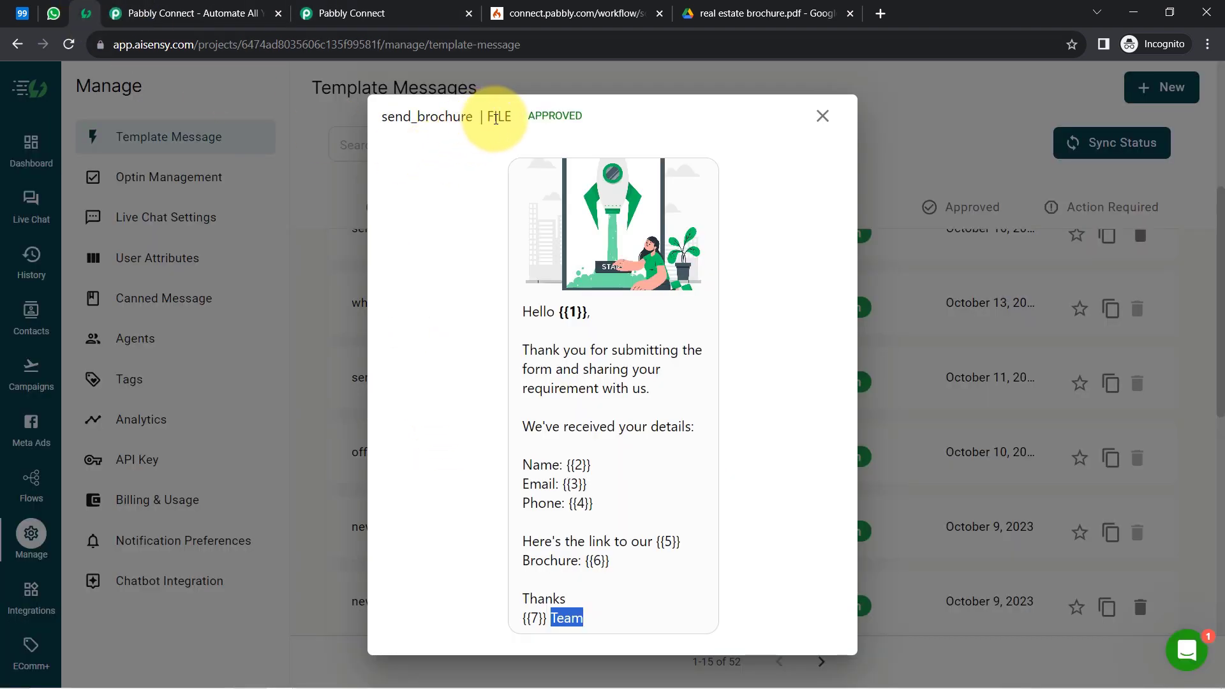
pyautogui.click(392, 14)
pyautogui.doubleClick(287, 233)
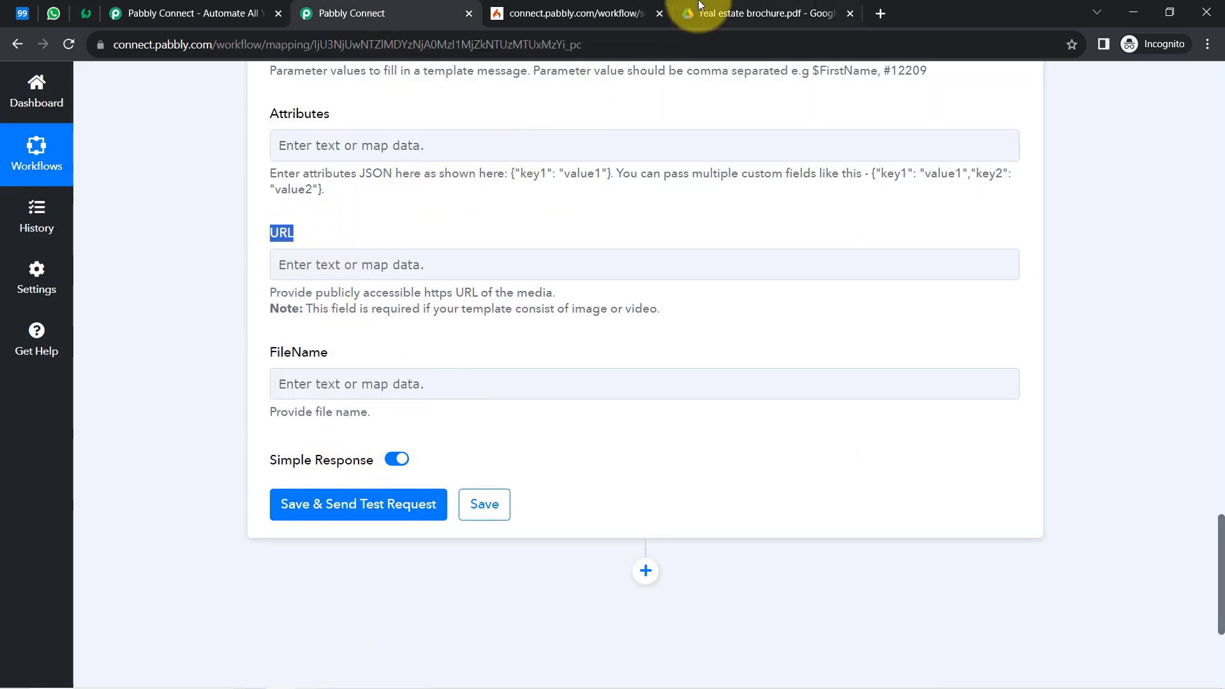
# Step: Copy the web address of the open brochure PDF, close its browser tab, and paste the address as the media URL in Pabbly Connect
pyautogui.click(715, 13)
pyautogui.click(296, 43)
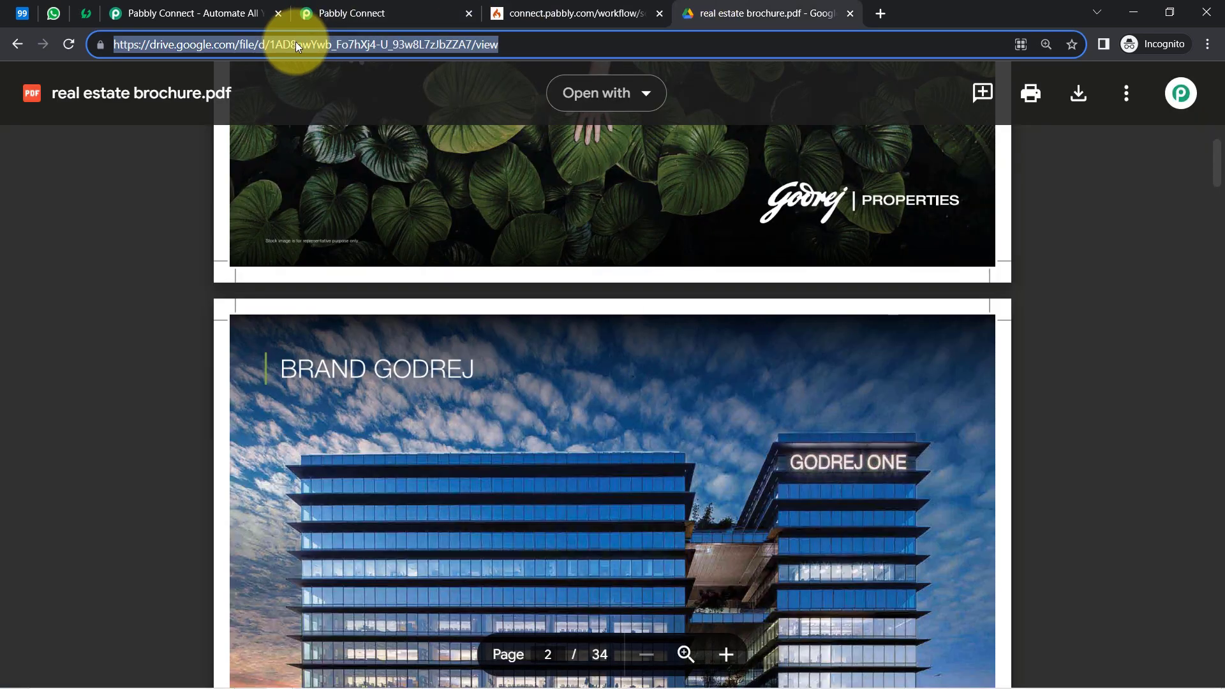
pyautogui.hotkey('ctrl', 'x')
pyautogui.click(850, 13)
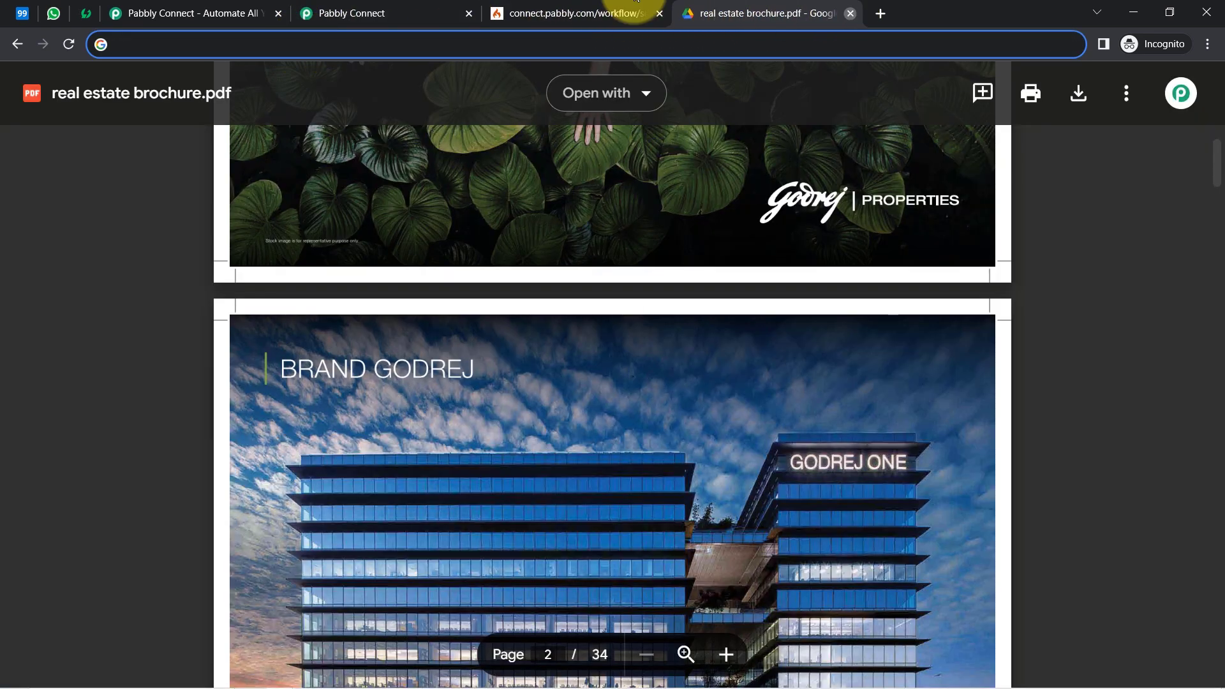
pyautogui.click(319, 13)
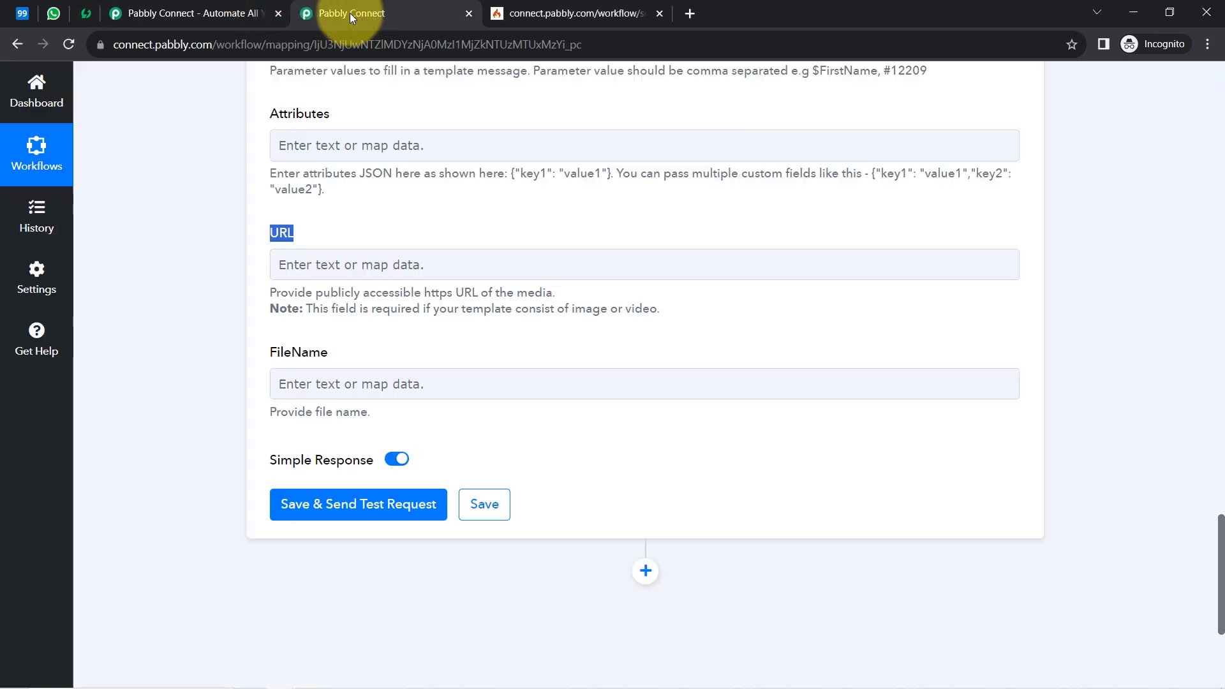
pyautogui.click(289, 266)
pyautogui.hotkey('ctrl', 'v')
# Step: Enter "Real Estate Property Brochure" as the FileName
pyautogui.click(268, 355)
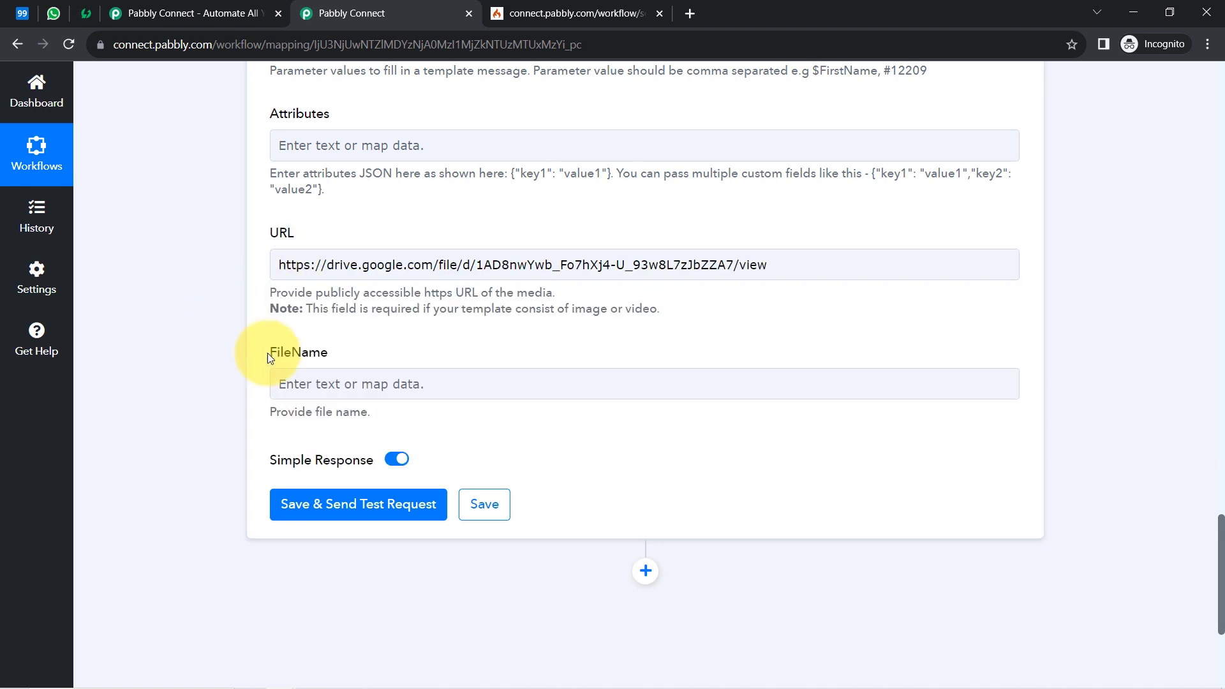
pyautogui.click(312, 388)
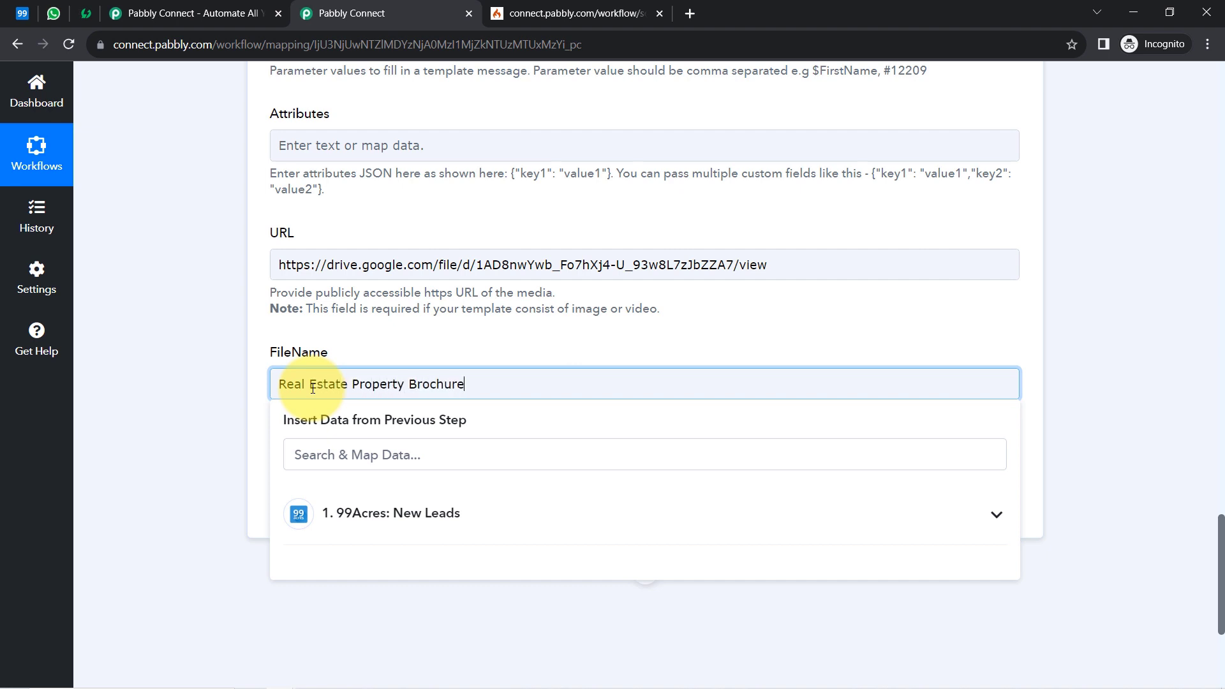
pyautogui.click(326, 321)
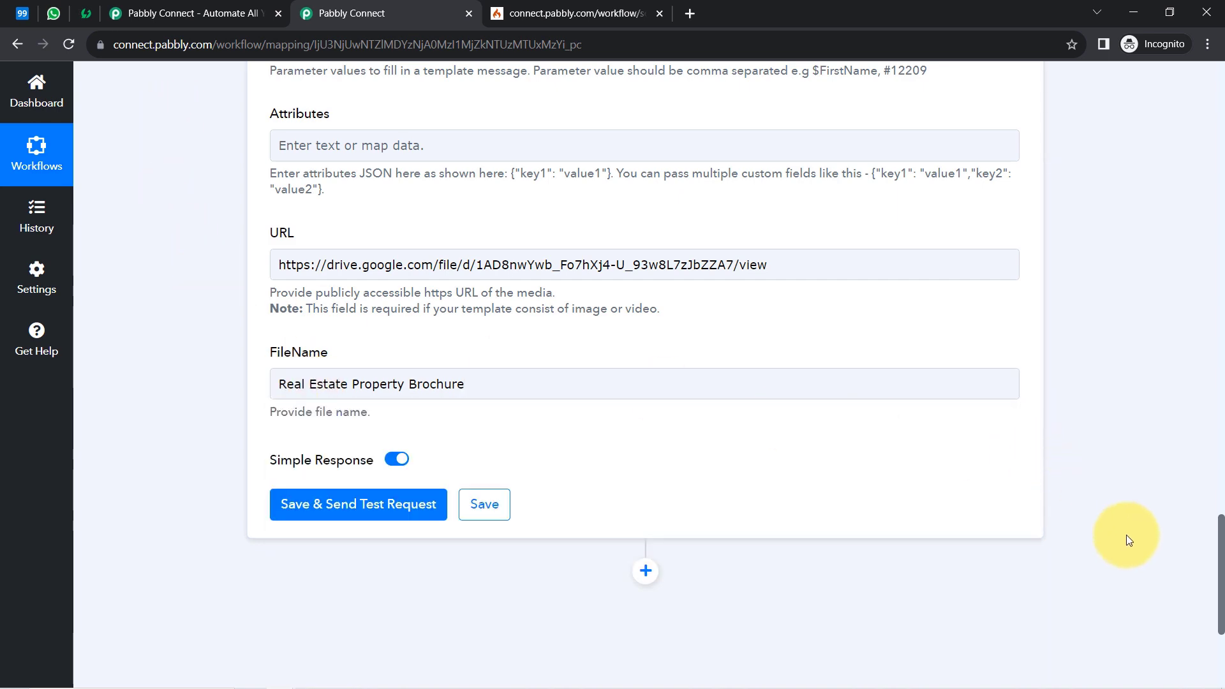
# Step: Switch to AiSensy, close the template preview, and start creating a new API campaign
pyautogui.moveTo(1221, 579); pyautogui.dragTo(1189, 399)
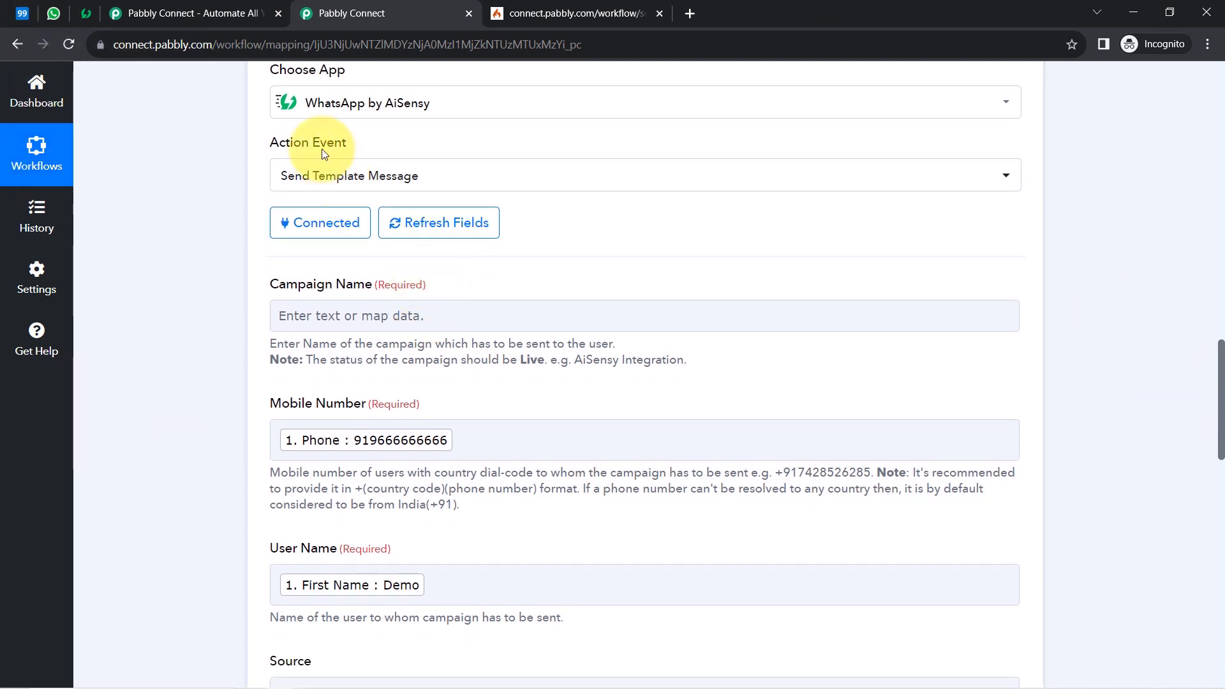
pyautogui.click(84, 13)
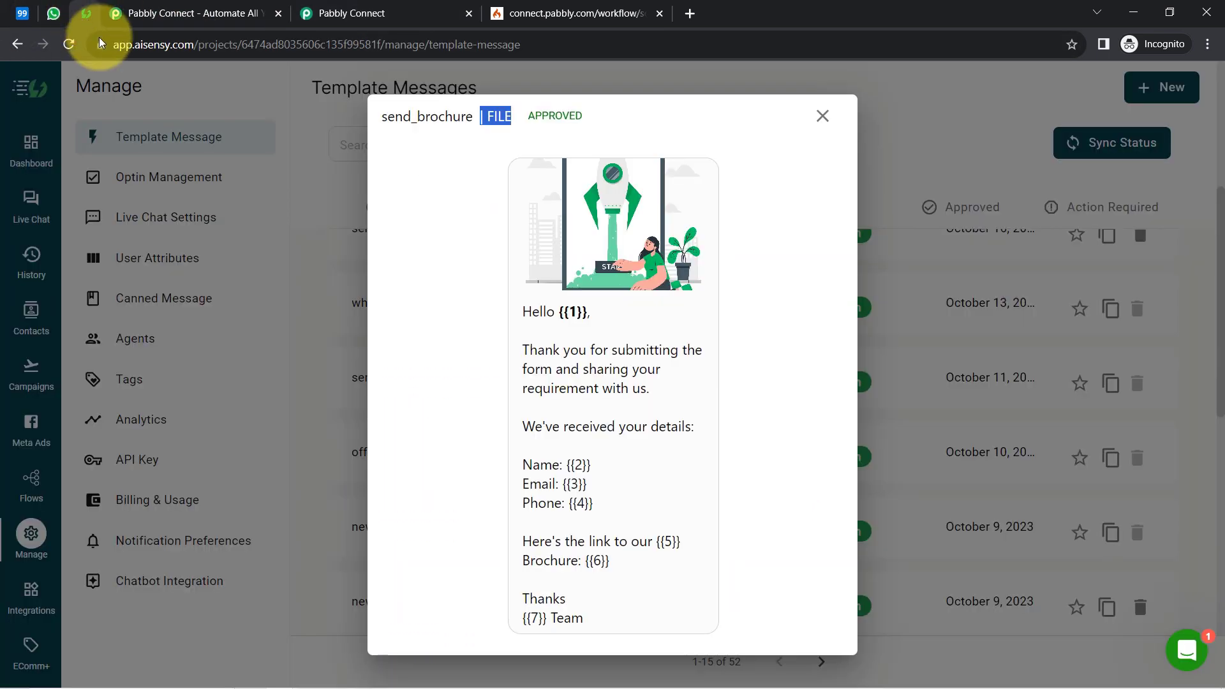
pyautogui.click(823, 115)
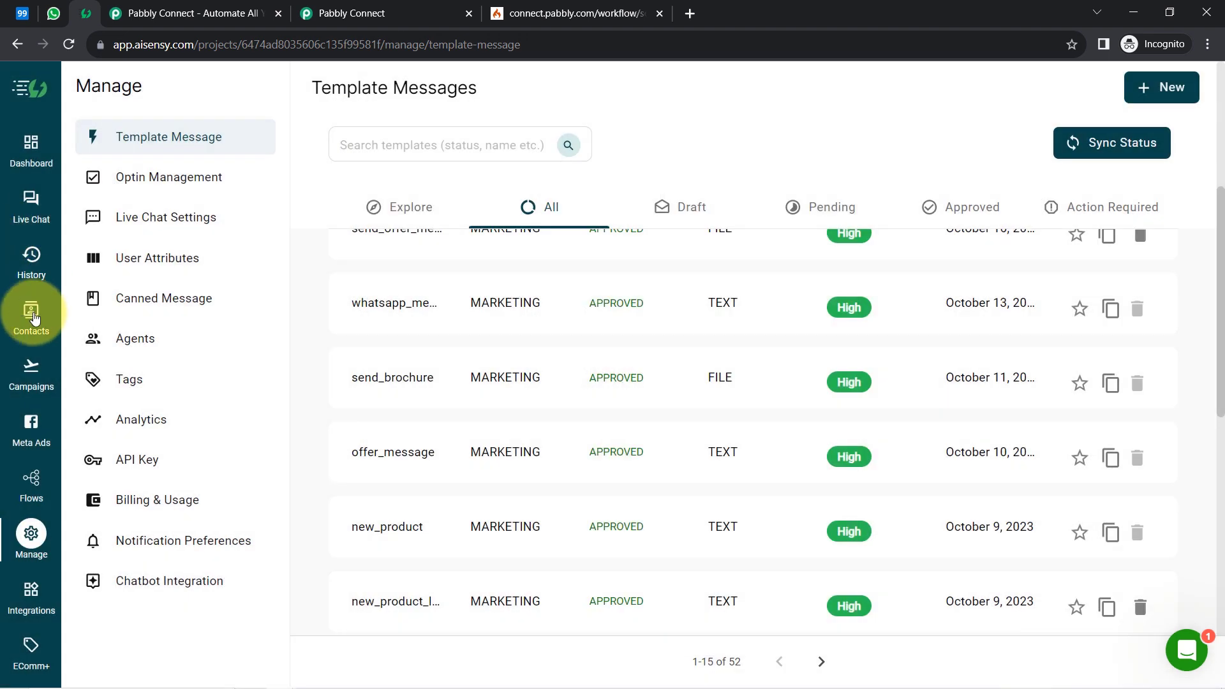
pyautogui.click(31, 367)
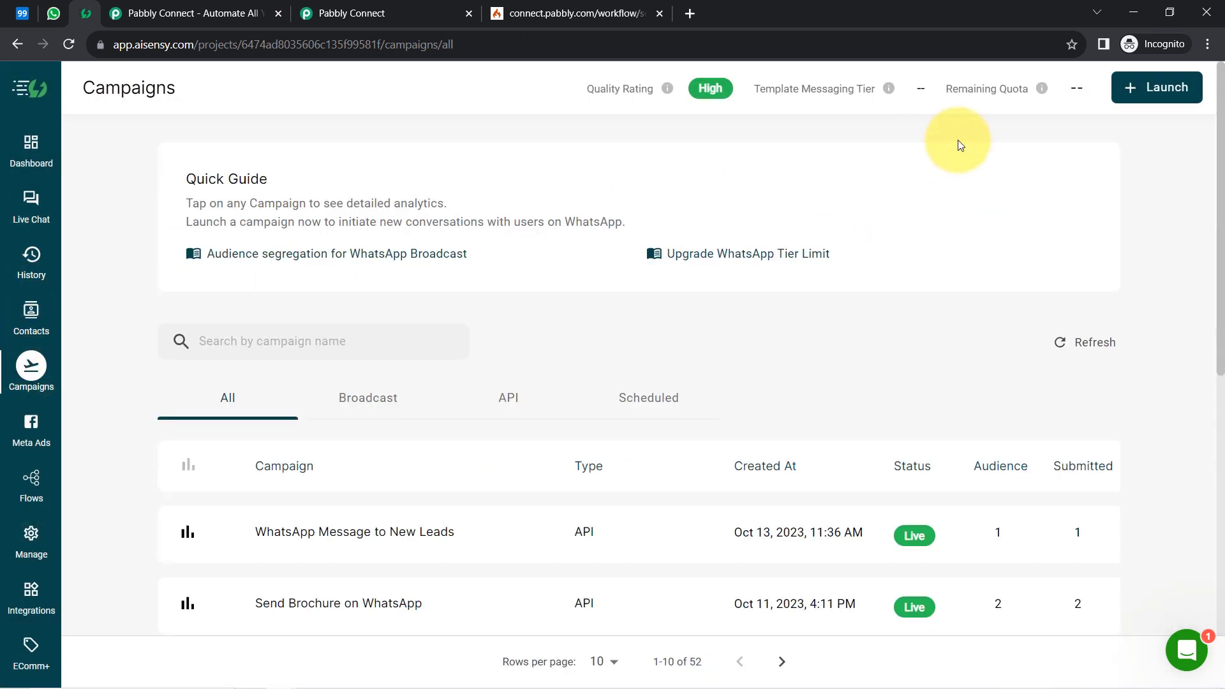
pyautogui.click(1148, 85)
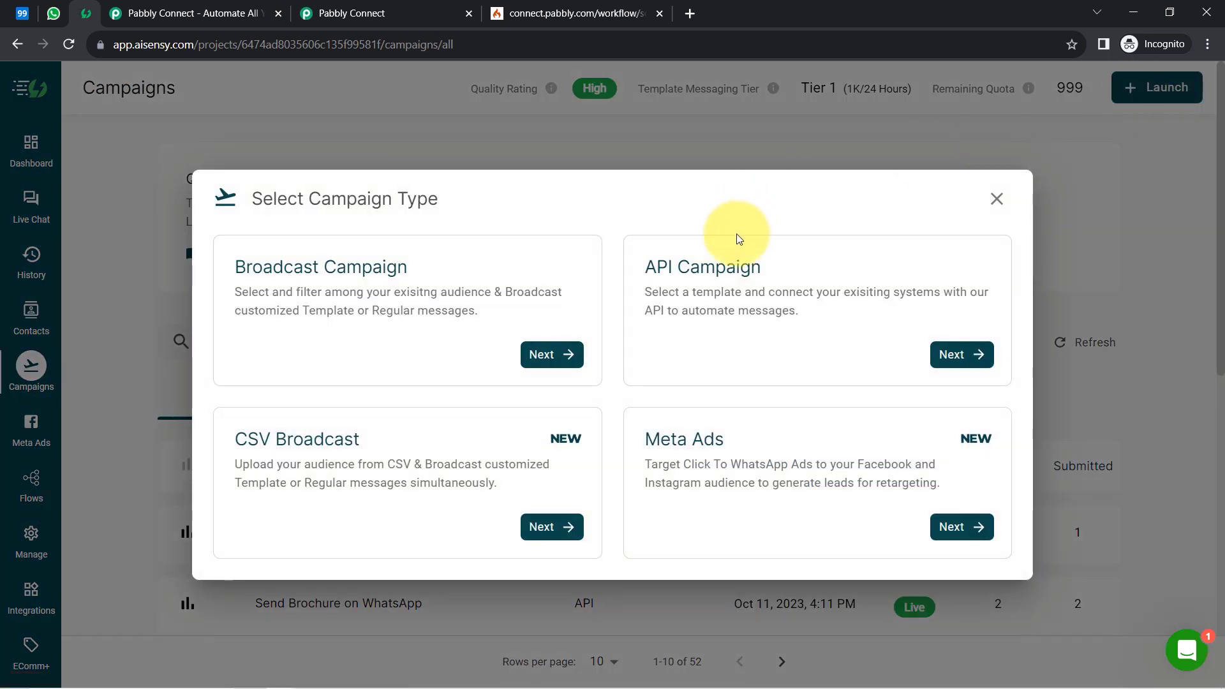
pyautogui.click(959, 354)
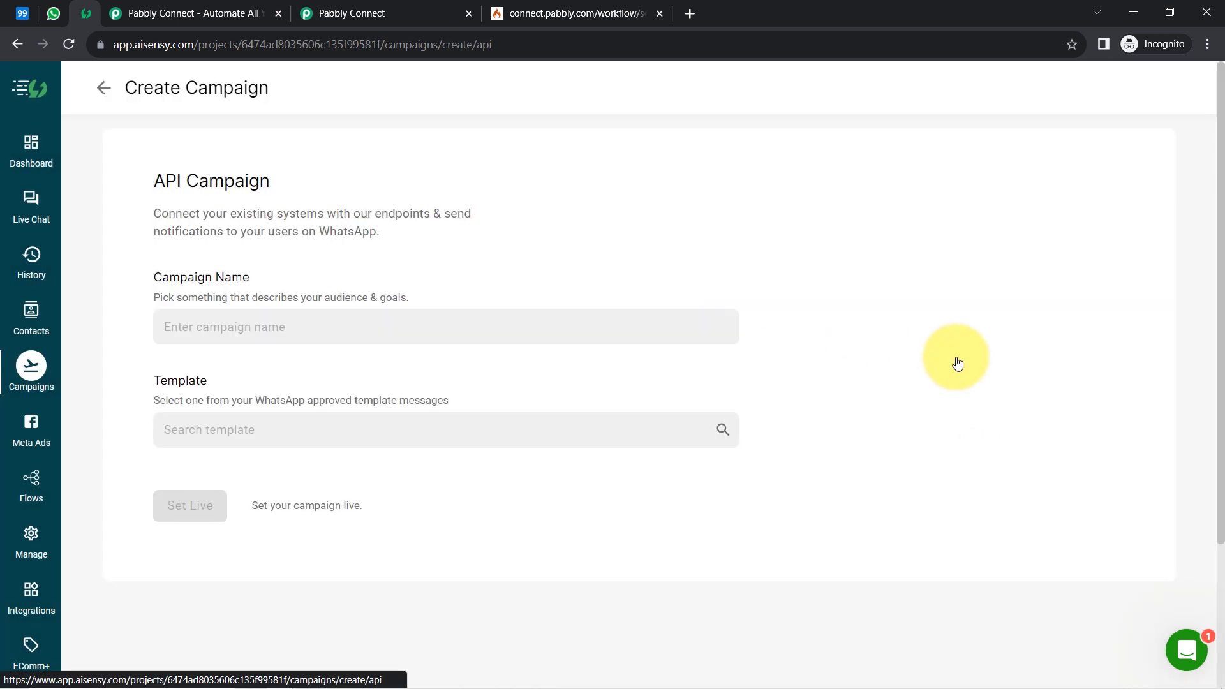
# Step: Enter the placeholder campaign name "xcvdfvdfv" and choose send_brochure as the campaign's template
pyautogui.click(189, 441)
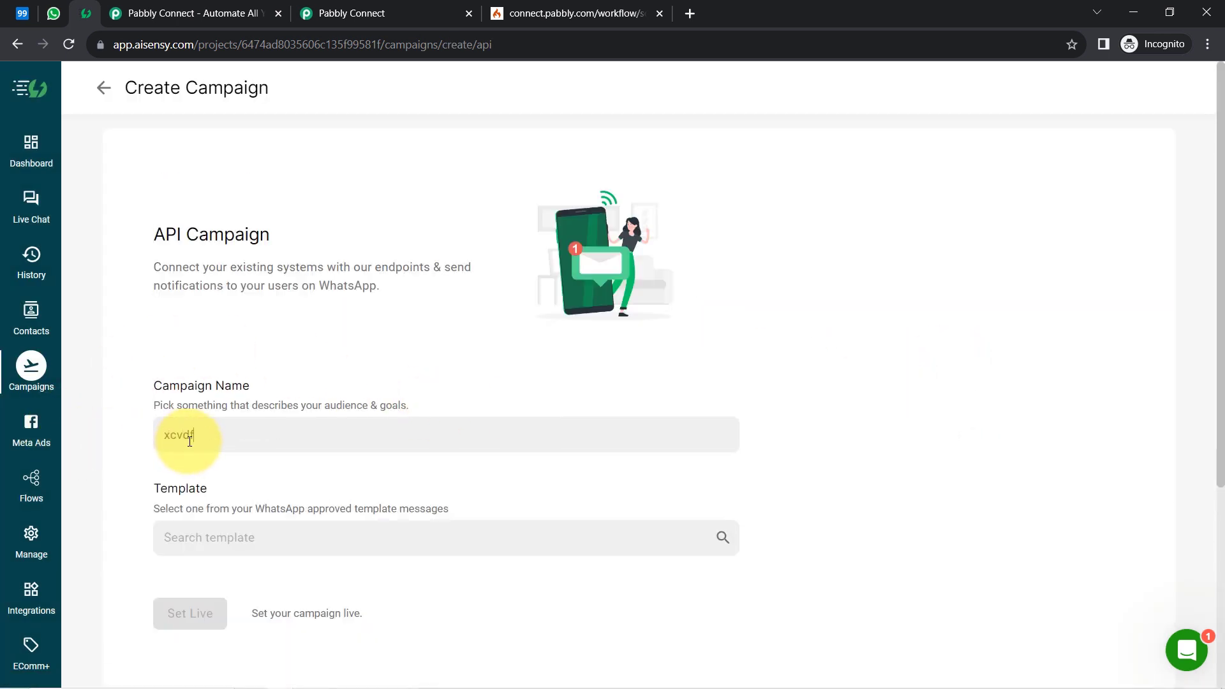
pyautogui.click(193, 533)
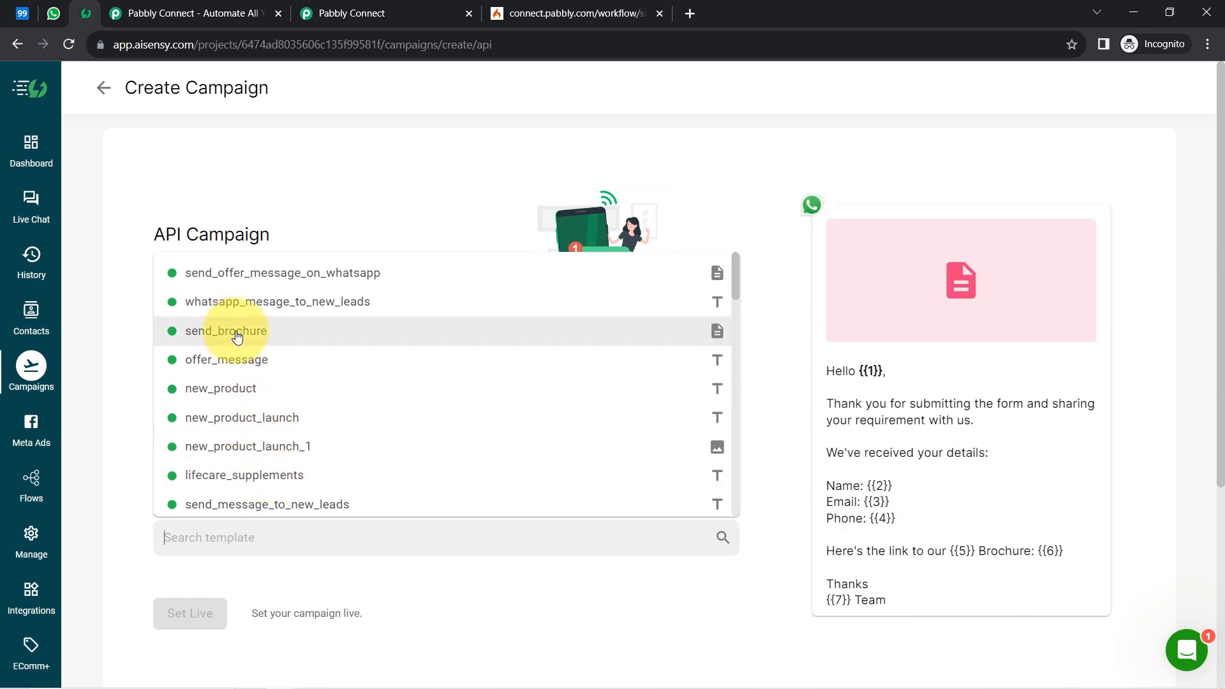
pyautogui.click(237, 337)
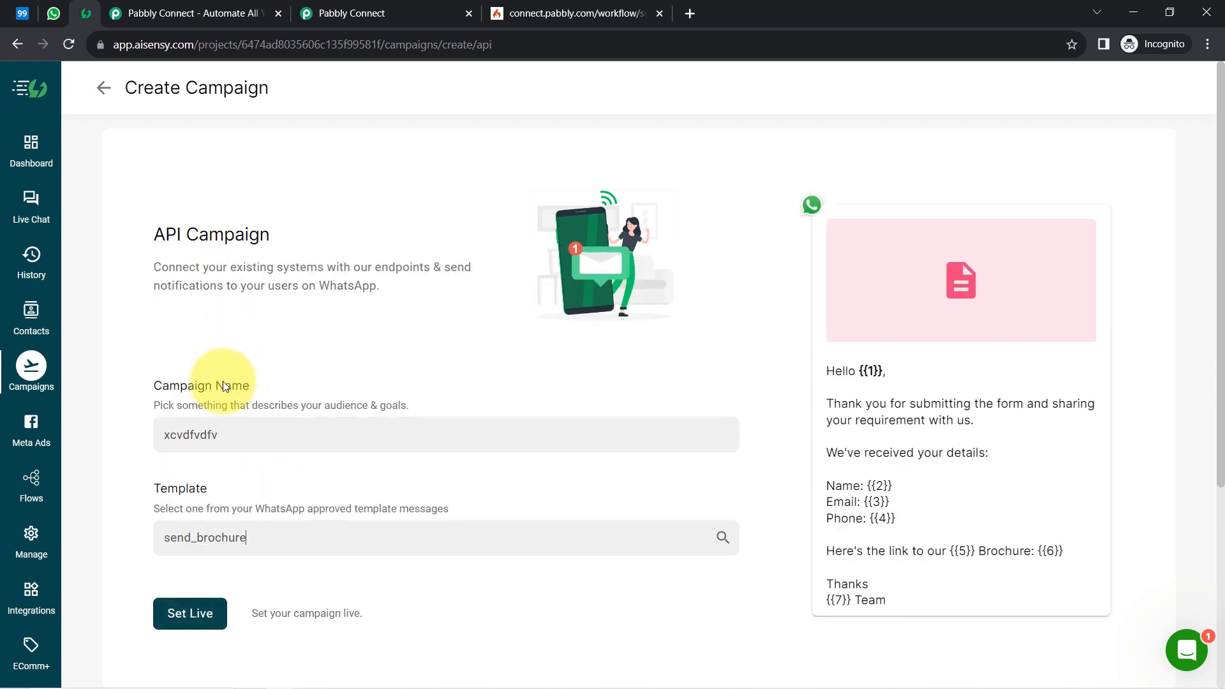
# Step: Rename the campaign "Sending Message to Real Estate Leads" and set it live
pyautogui.doubleClick(203, 445)
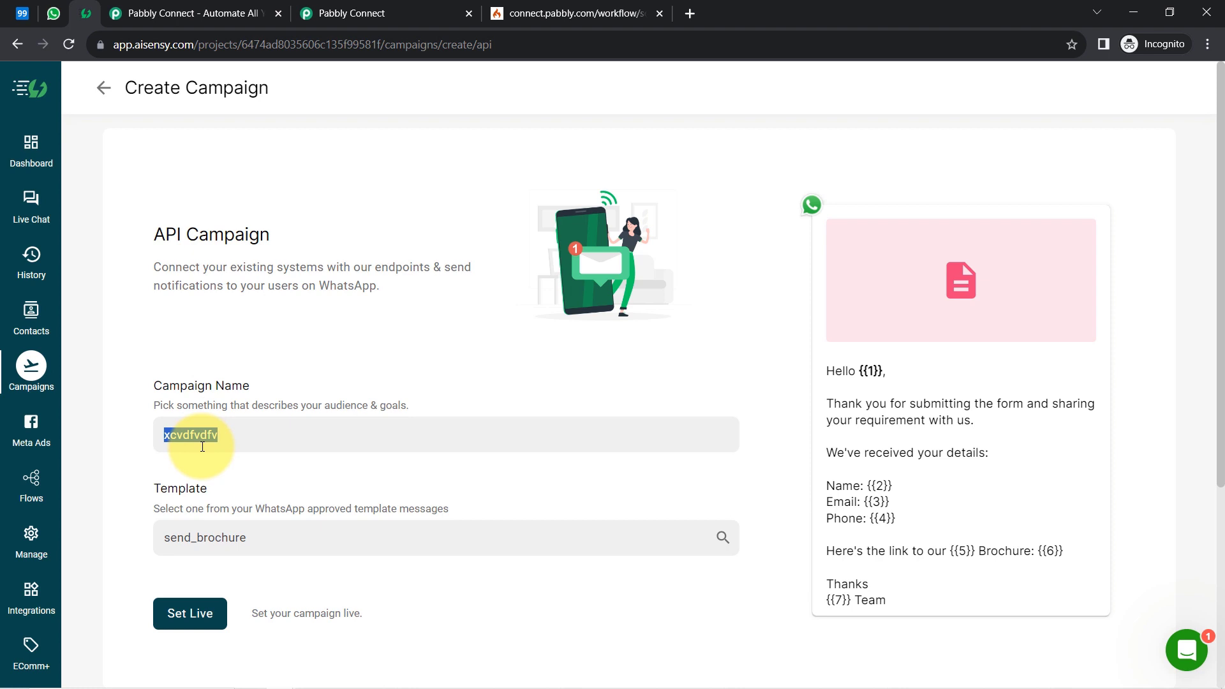
pyautogui.write('Se')
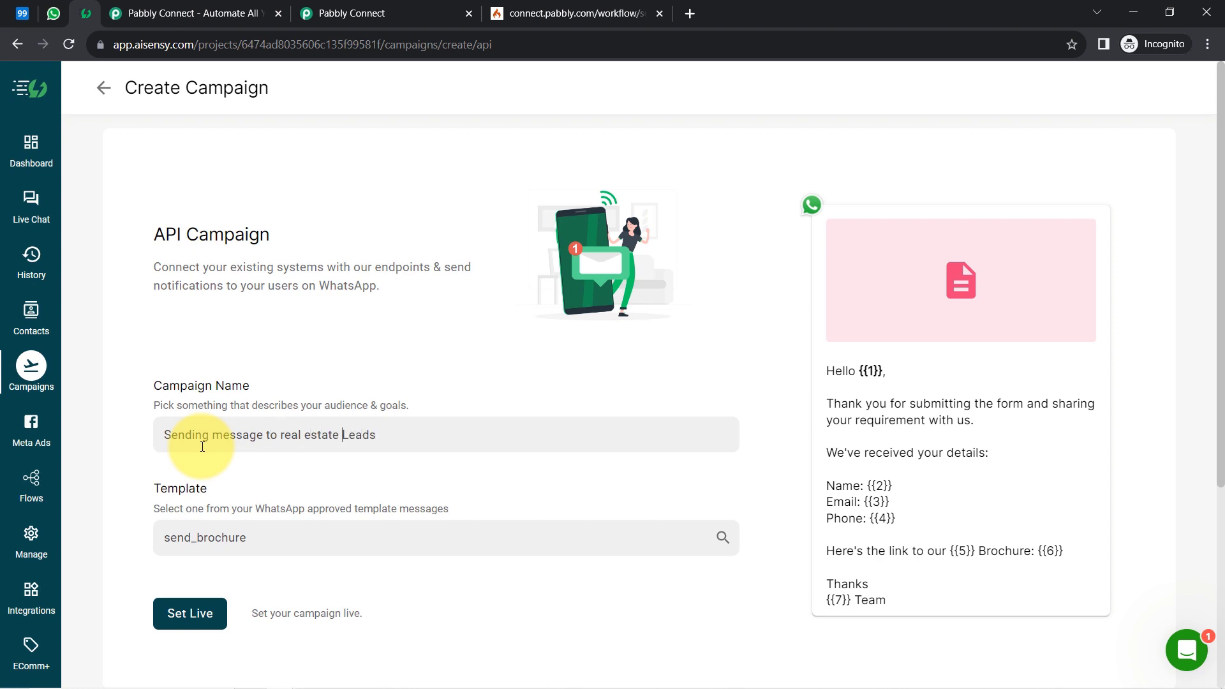
pyautogui.press('Delete')
pyautogui.write('R')
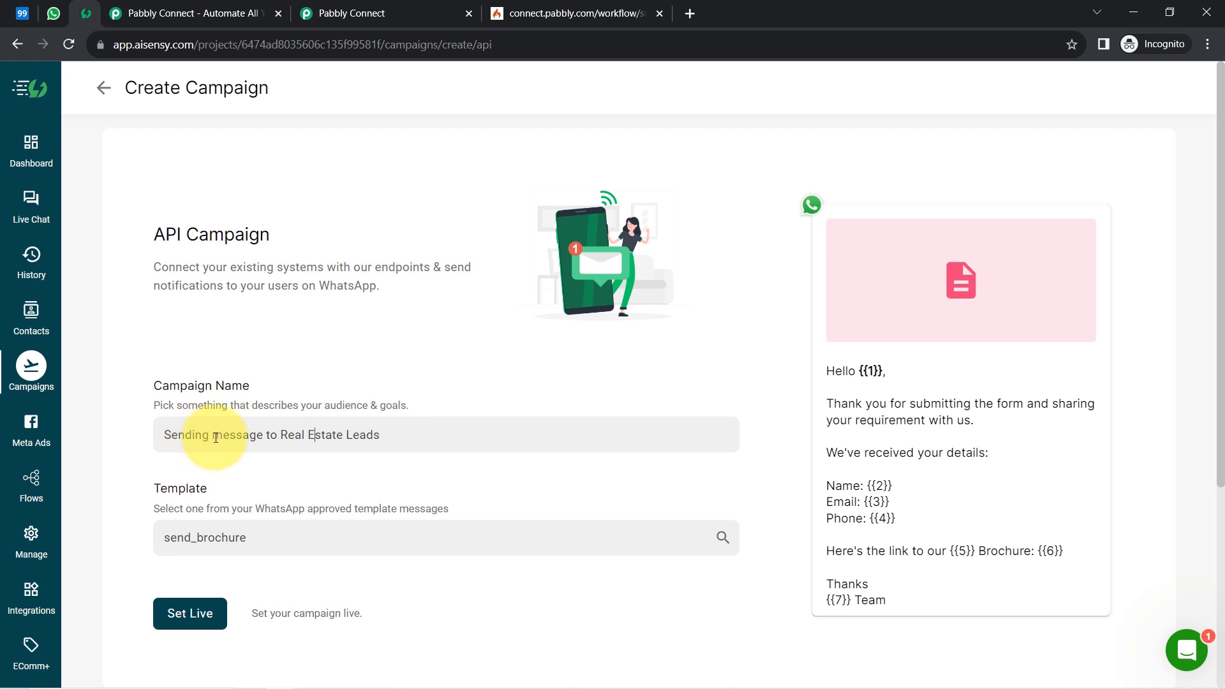
pyautogui.click(200, 438)
pyautogui.press('BackSpace')
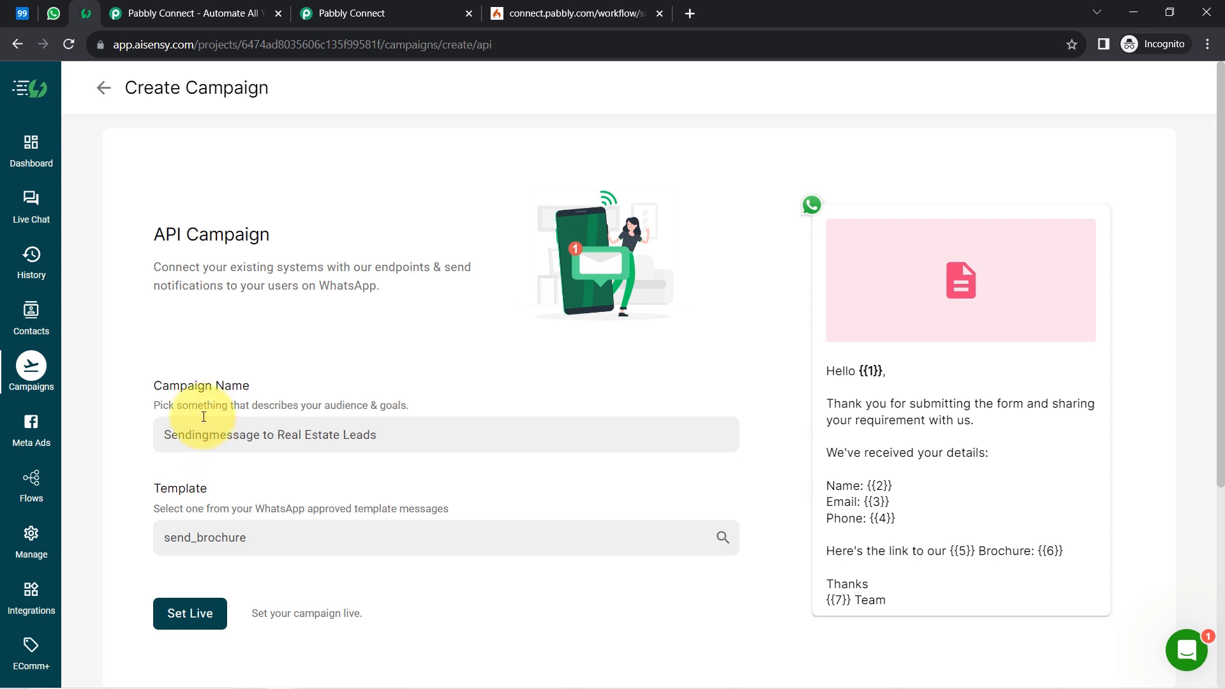
pyautogui.write('M')
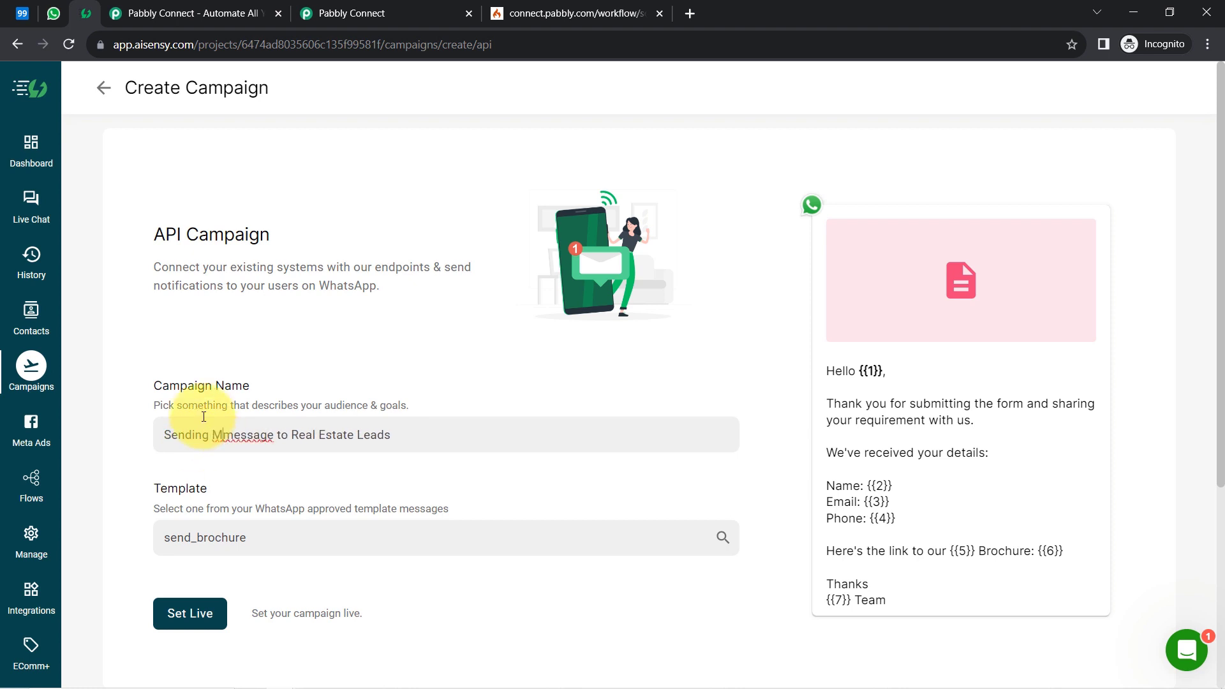
pyautogui.press('Delete')
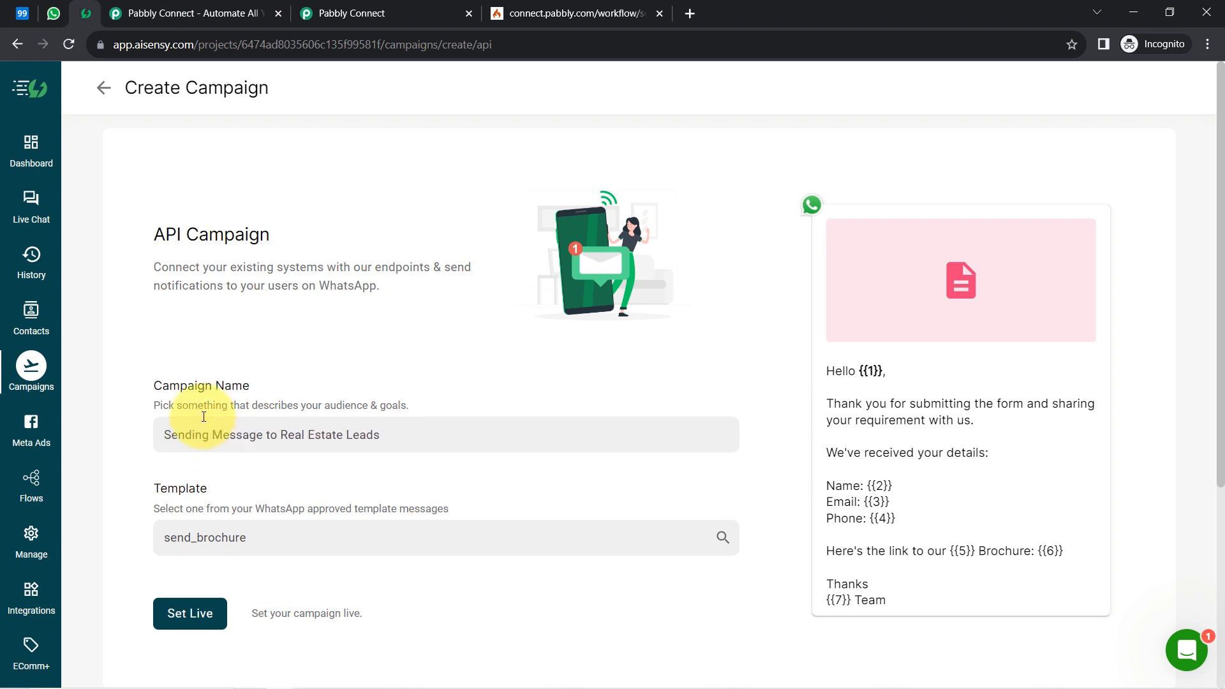
pyautogui.click(210, 620)
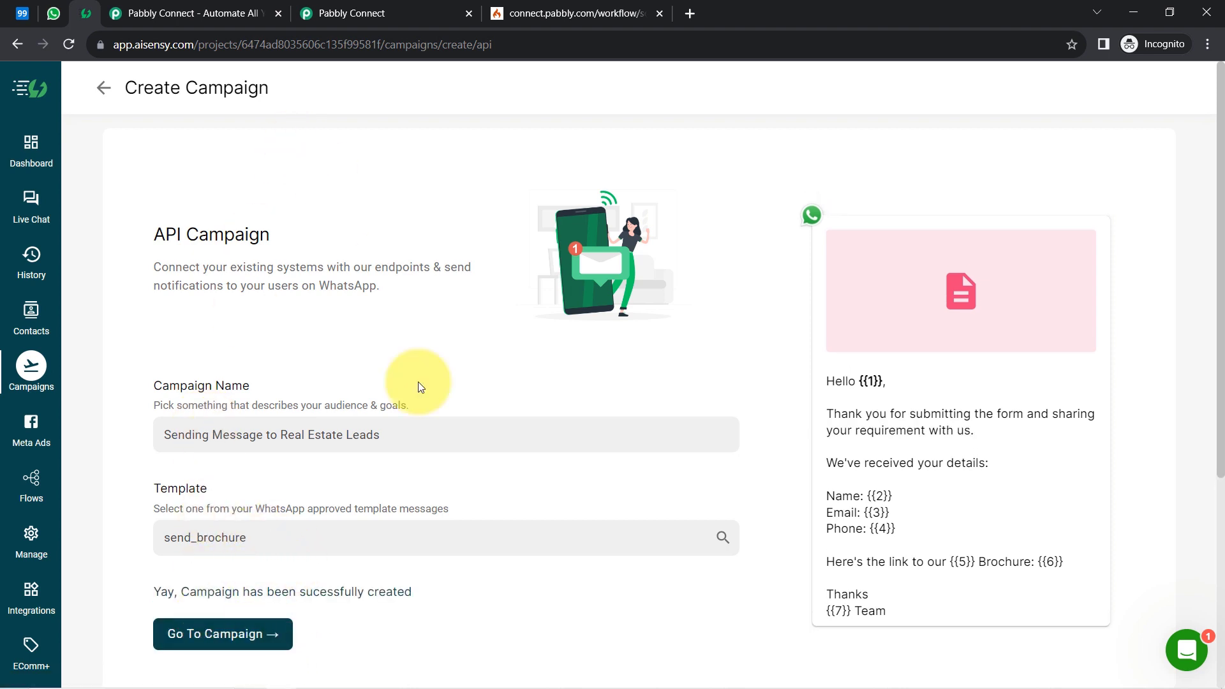
# Step: Open the new campaign, copy its name, and enter "Sending Message to Real Estate Leads" as the Campaign Name in Pabbly Connect
pyautogui.click(220, 633)
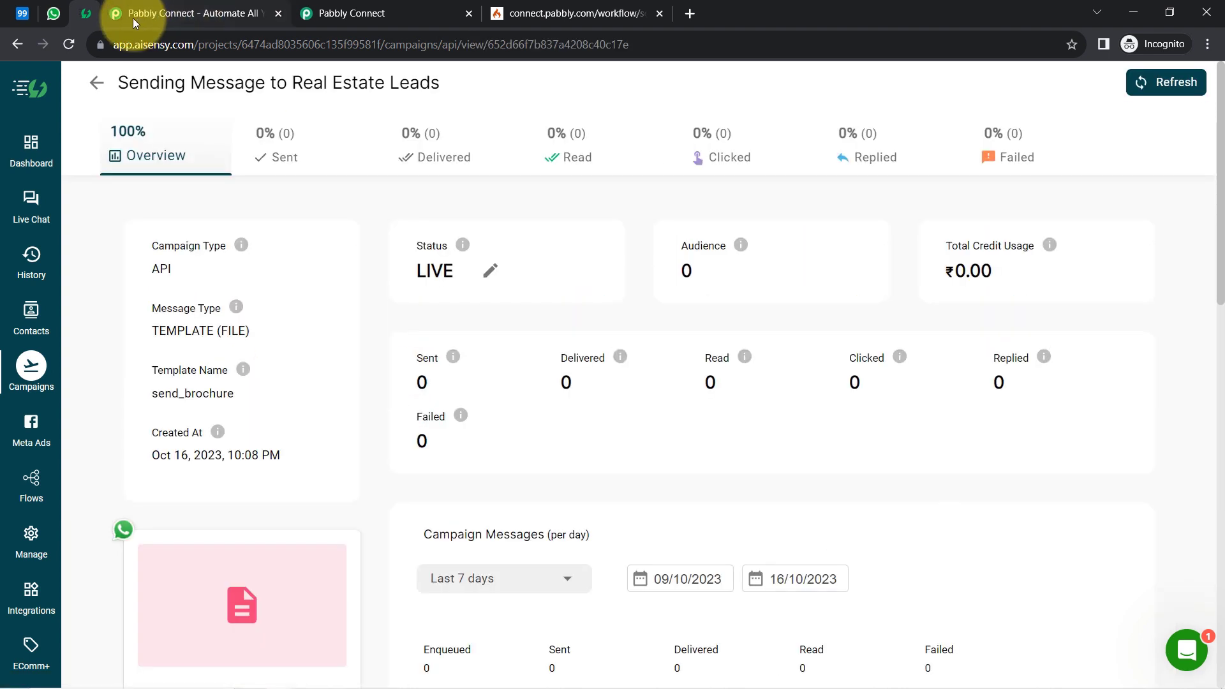
pyautogui.moveTo(105, 82); pyautogui.dragTo(446, 82)
pyautogui.click(380, 11)
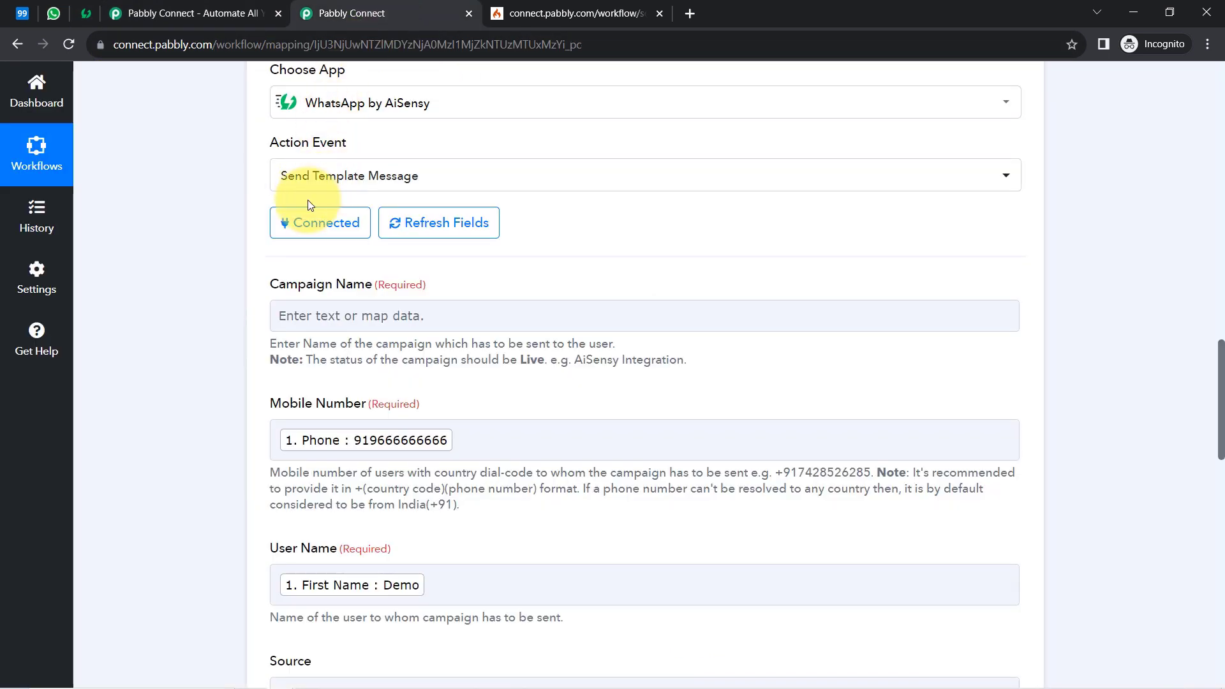
pyautogui.click(296, 316)
pyautogui.write('Sending Message to Real Estate Leads Refresh')
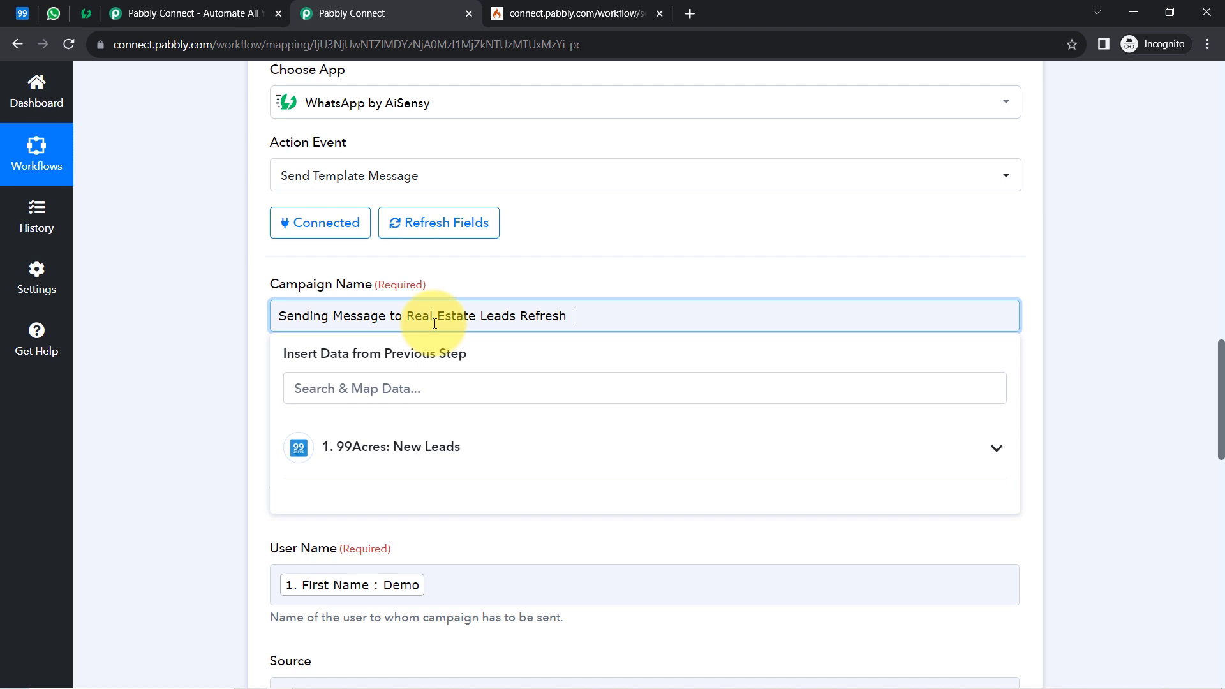
pyautogui.doubleClick(555, 315)
pyautogui.press('BackSpace')
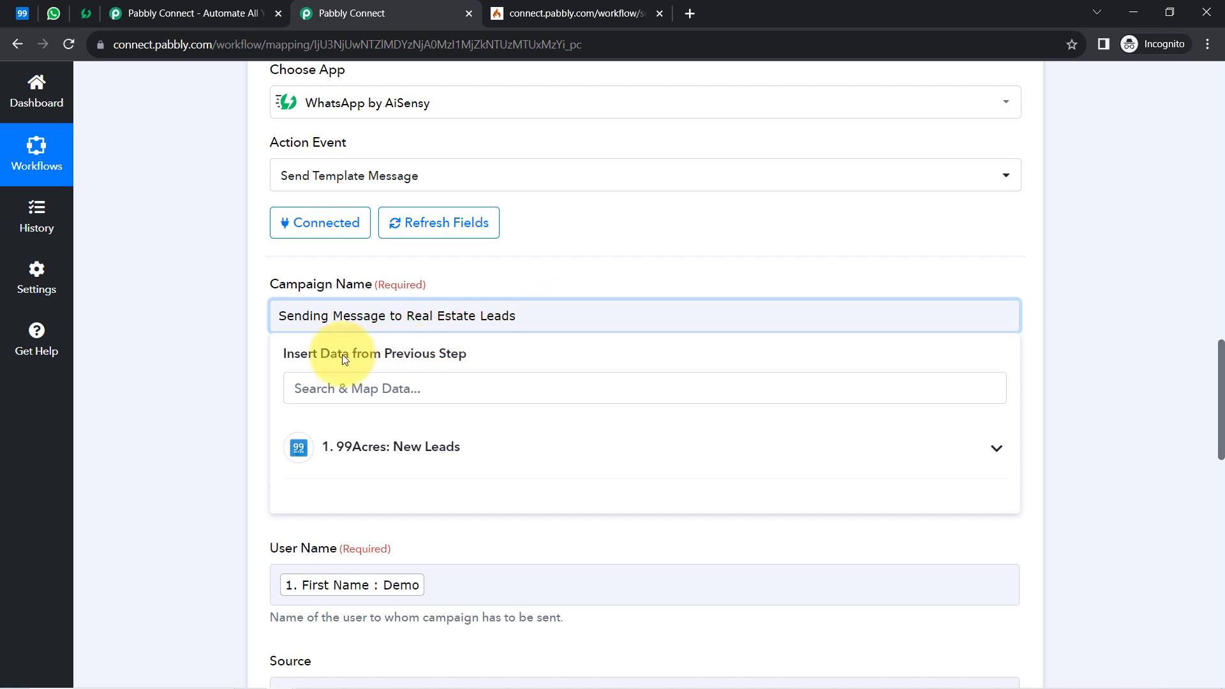
pyautogui.click(215, 404)
# Step: Replace the mapped Phone value in the Mobile Number field with a manually entered number starting with +91
pyautogui.click(480, 443)
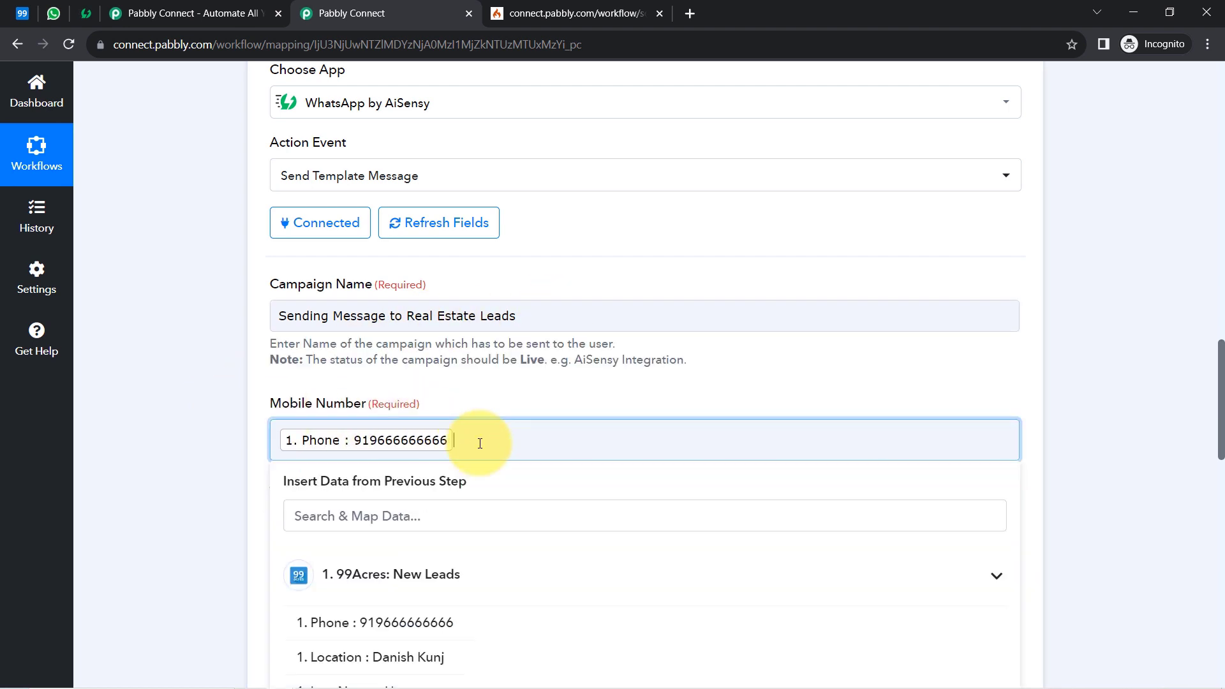
pyautogui.press('BackSpace')
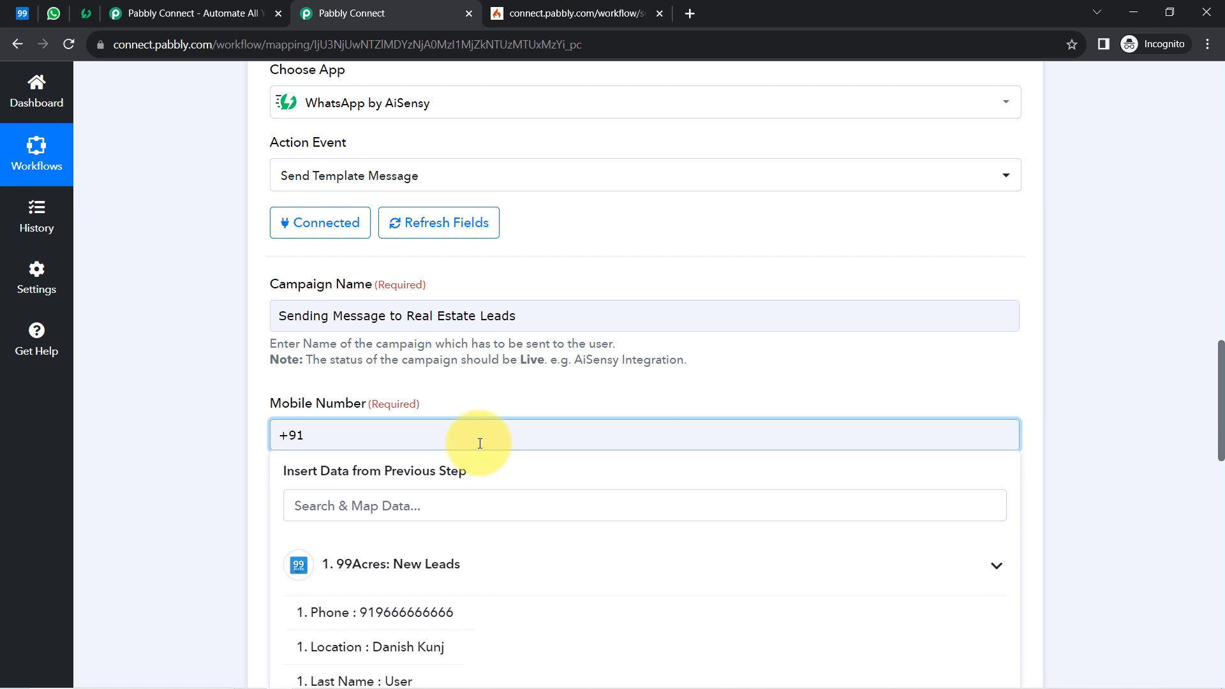
pyautogui.click(178, 480)
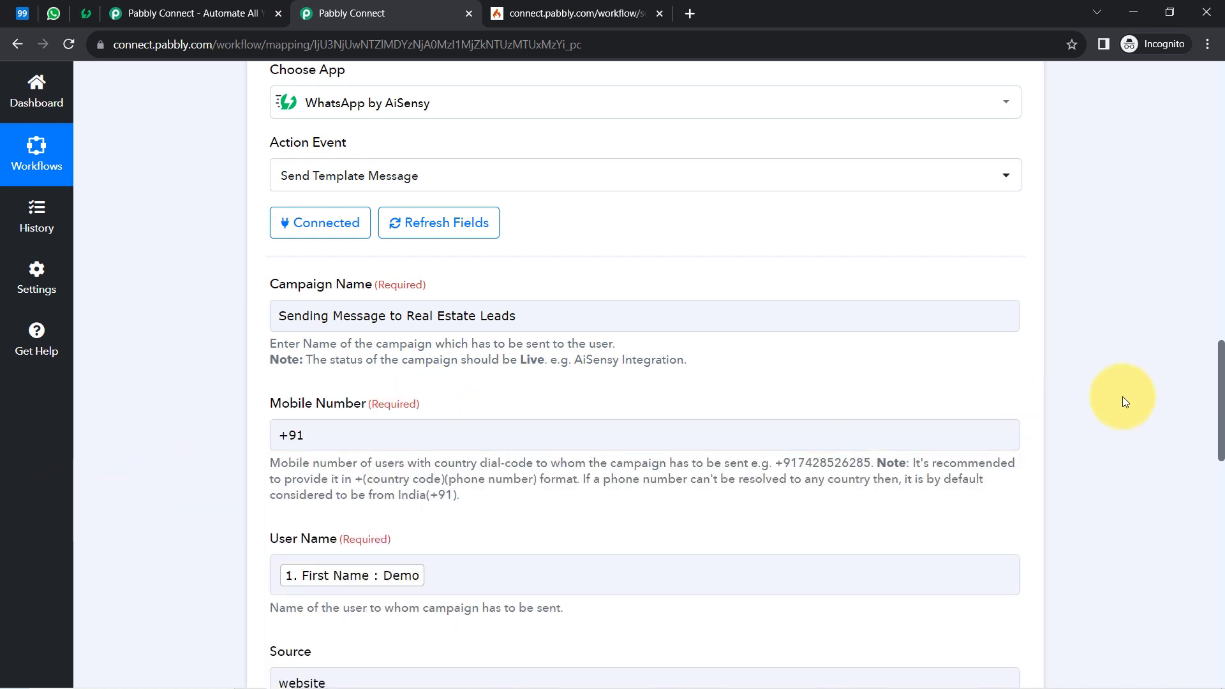
# Step: Review the completed AiSensy action fields, and switch to WhatsApp Web to look at the chat list
pyautogui.scroll(-7, 1222, 391)
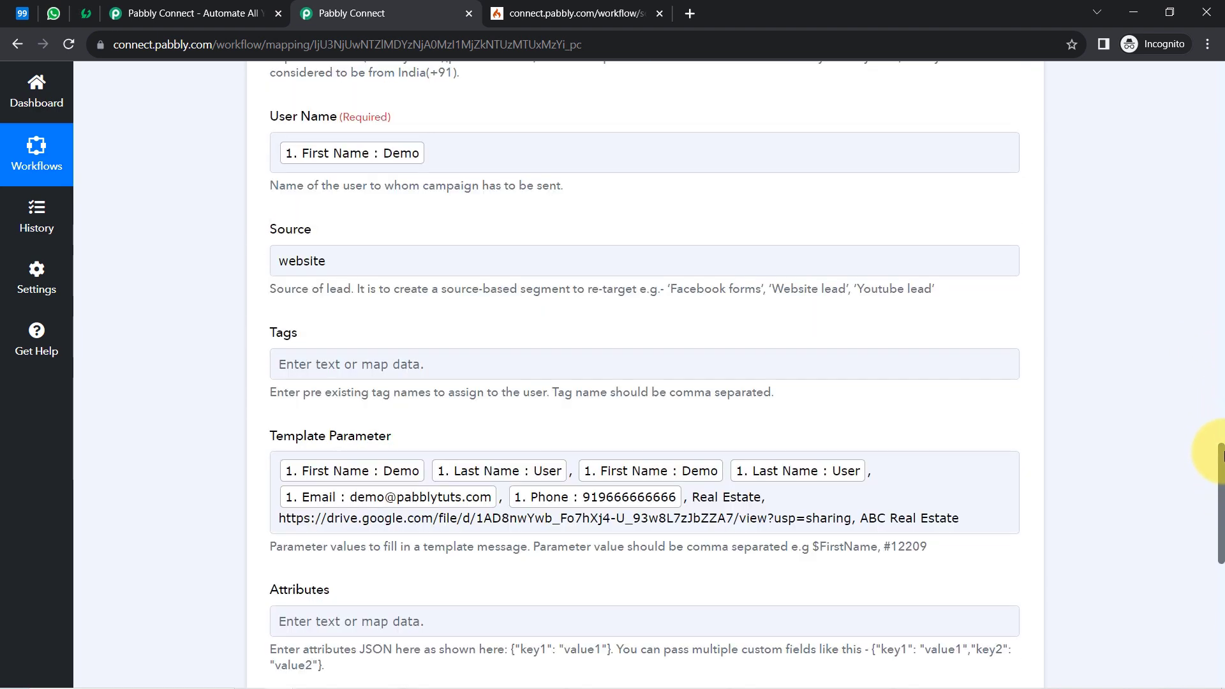
pyautogui.moveTo(1220, 455); pyautogui.dragTo(1208, 349)
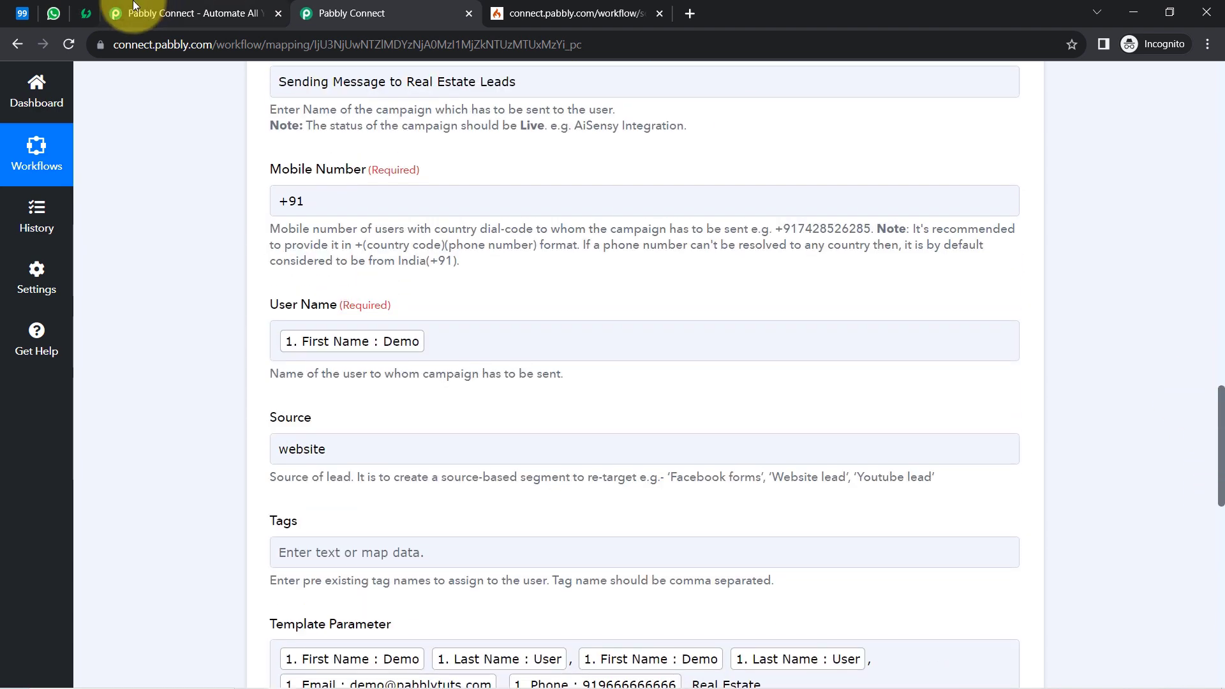
pyautogui.click(58, 15)
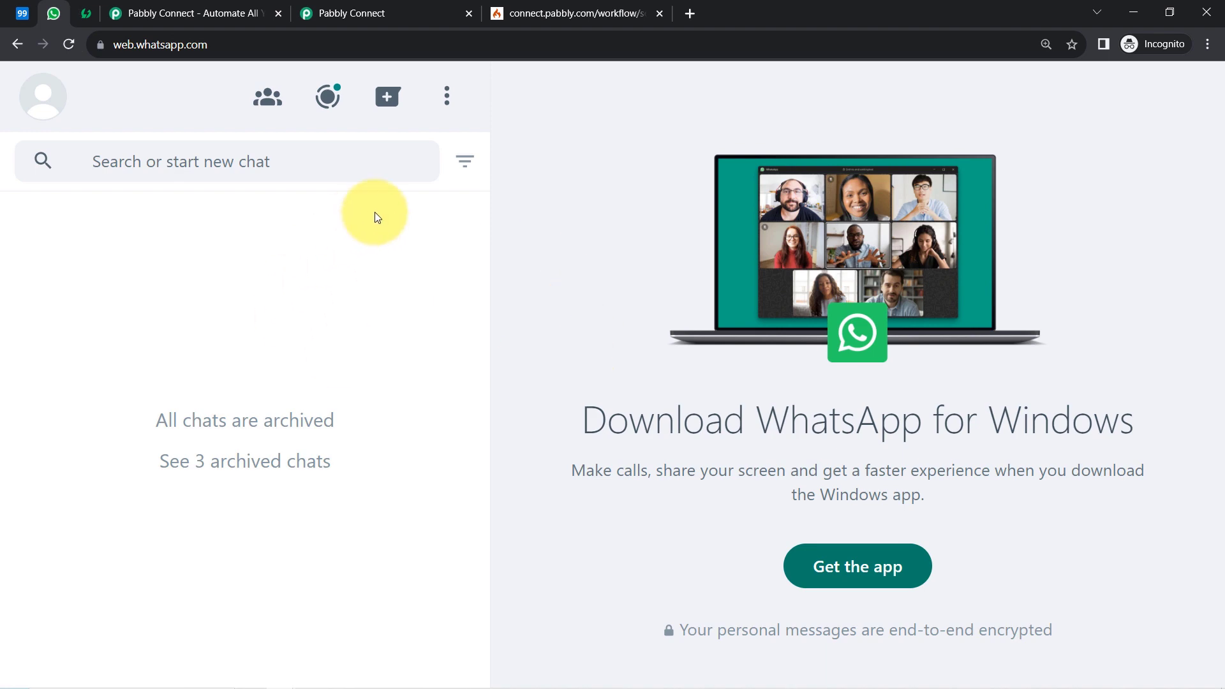
# Step: Switch back to Pabbly Connect, save the AiSensy action with a test request, and check the Success field of the response
pyautogui.click(353, 8)
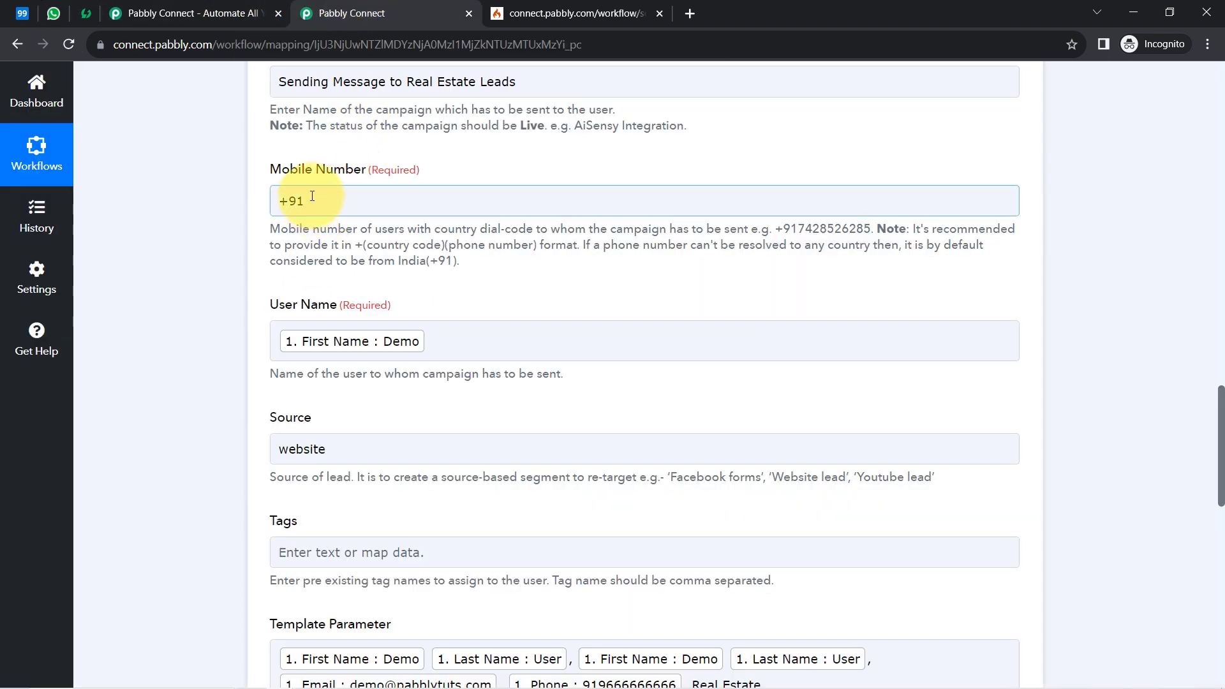
pyautogui.click(312, 201)
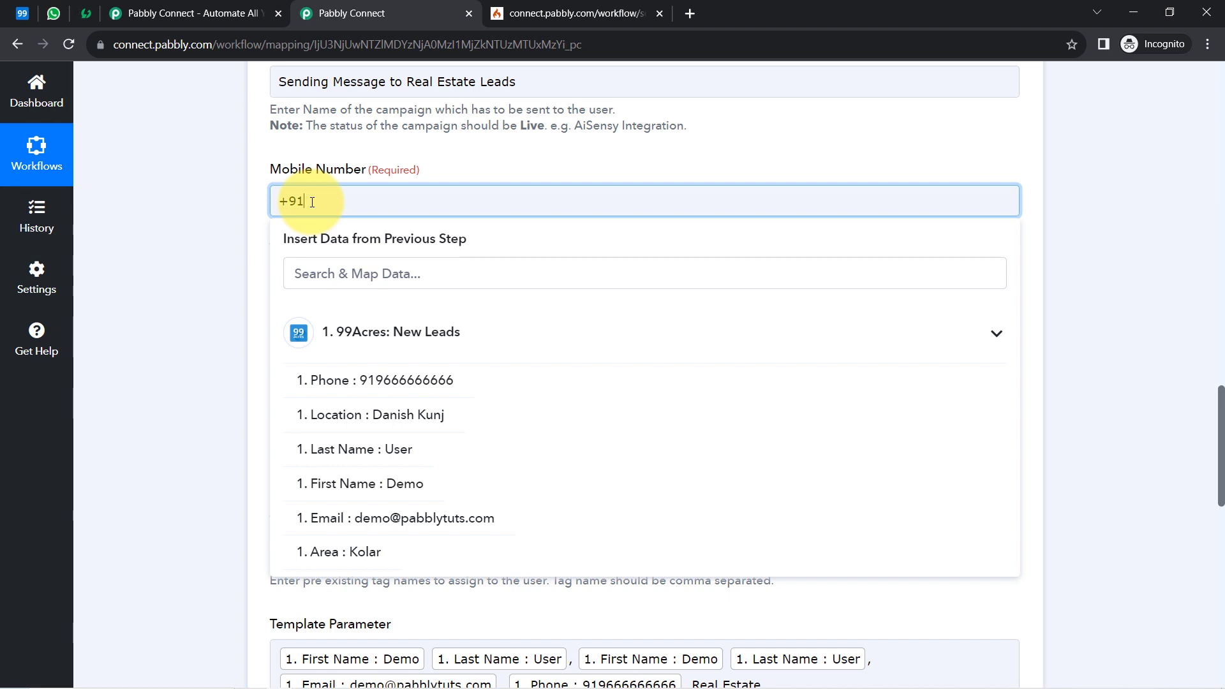
pyautogui.scroll(-10, 1195, 634)
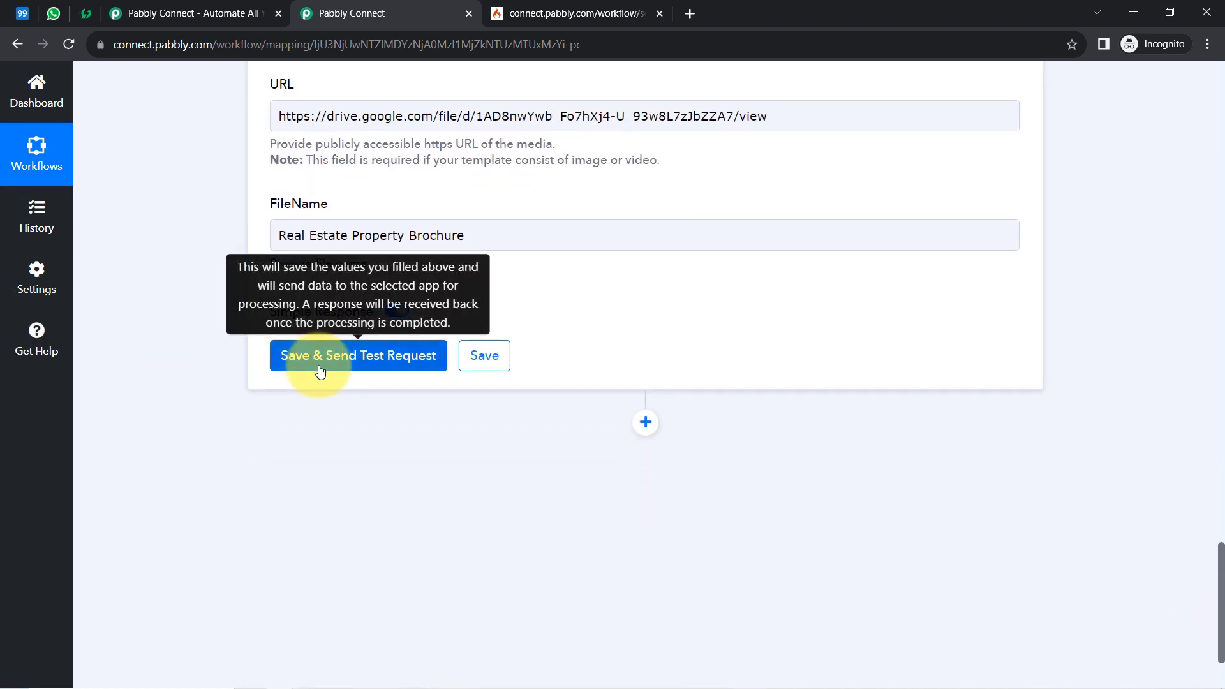
pyautogui.click(319, 371)
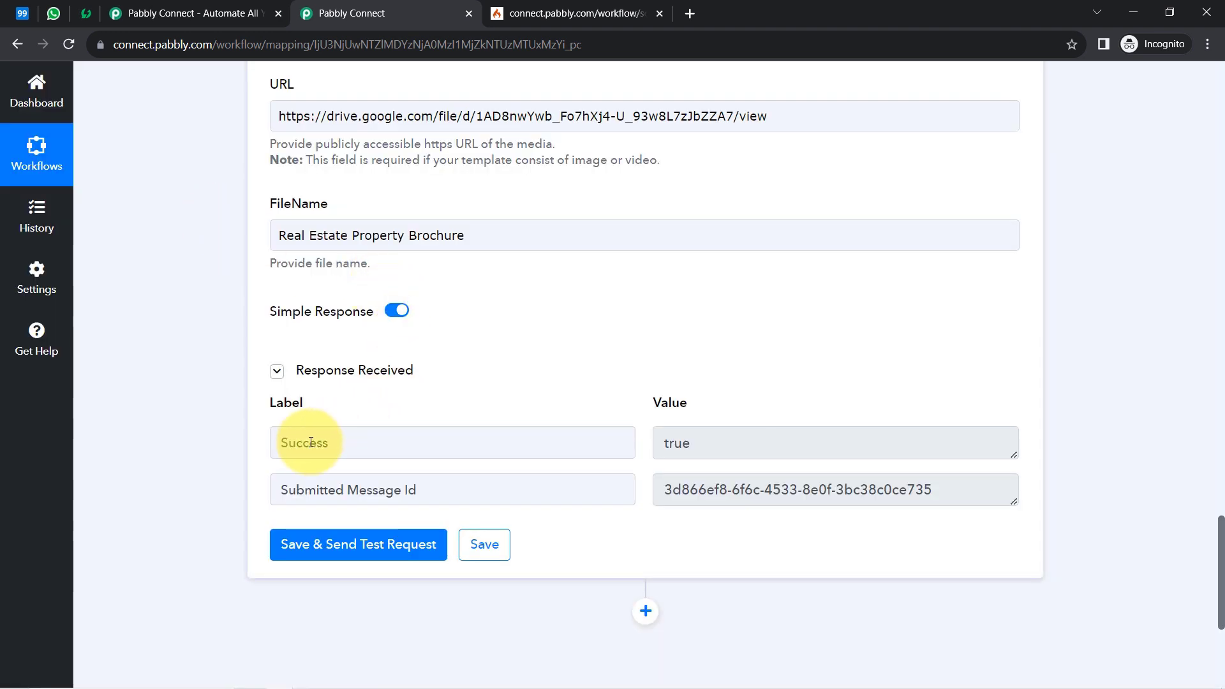
pyautogui.doubleClick(303, 441)
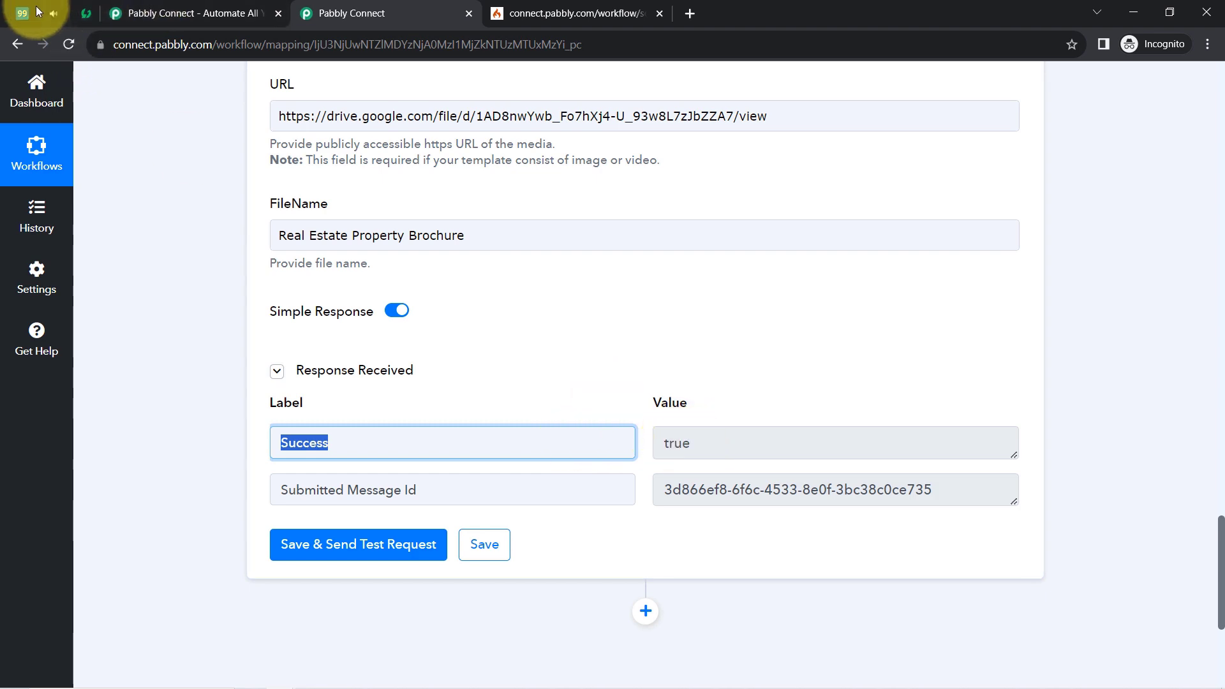
# Step: Switch to WhatsApp Web, read the new message from Pabbly Team, and open its brochure link to look through the PDF
pyautogui.click(51, 16)
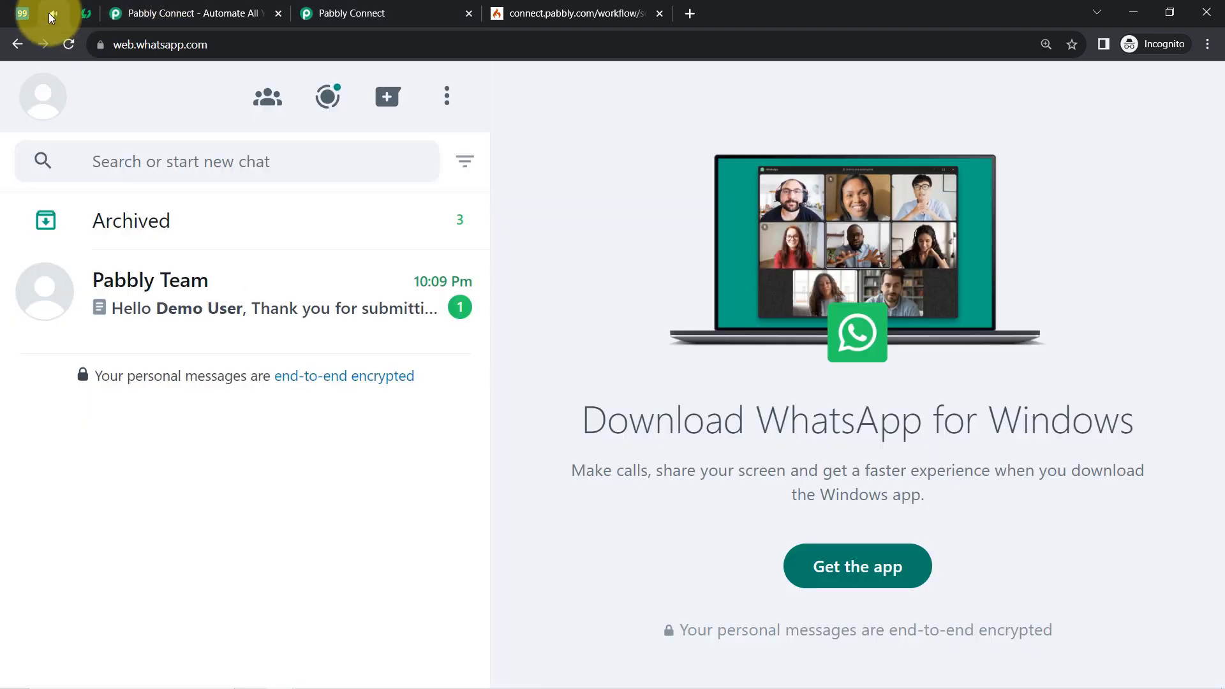
pyautogui.click(178, 319)
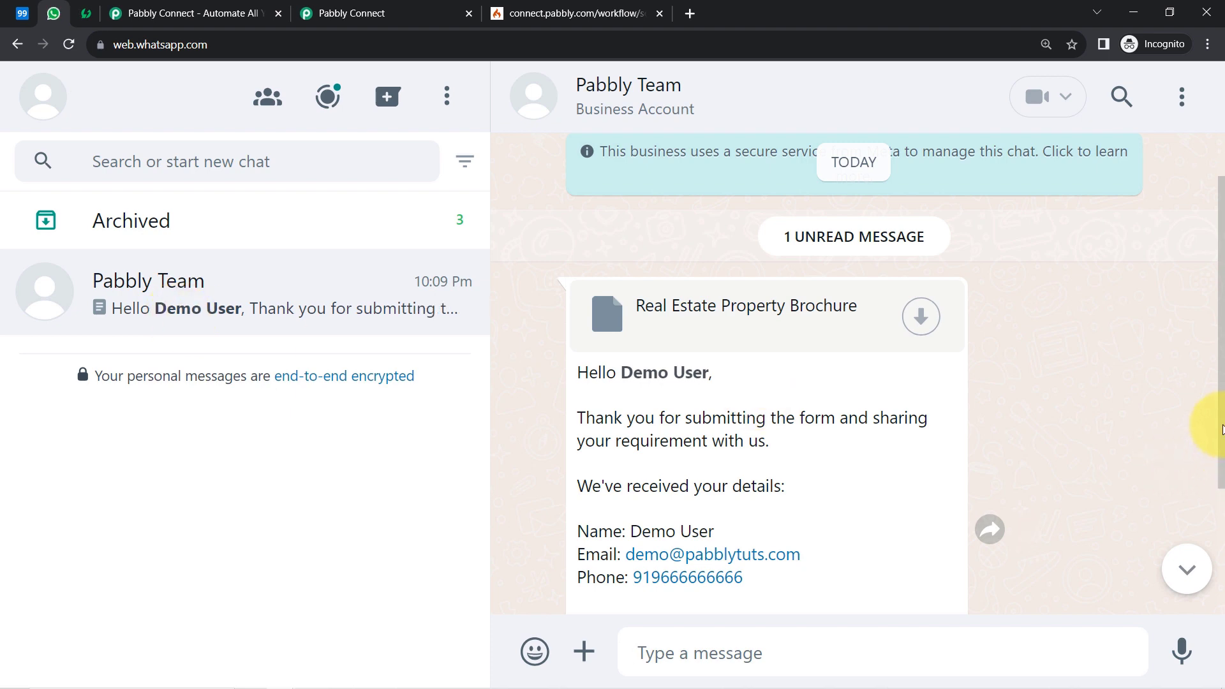
pyautogui.moveTo(1222, 429); pyautogui.dragTo(1222, 507)
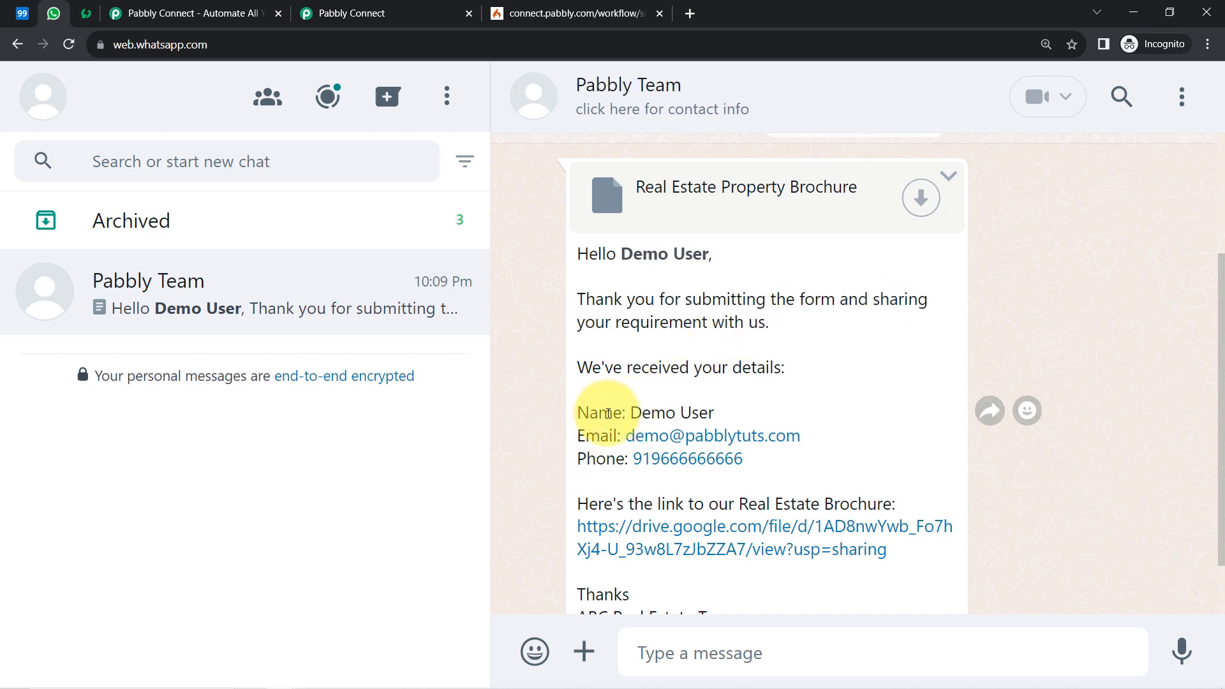
pyautogui.click(730, 546)
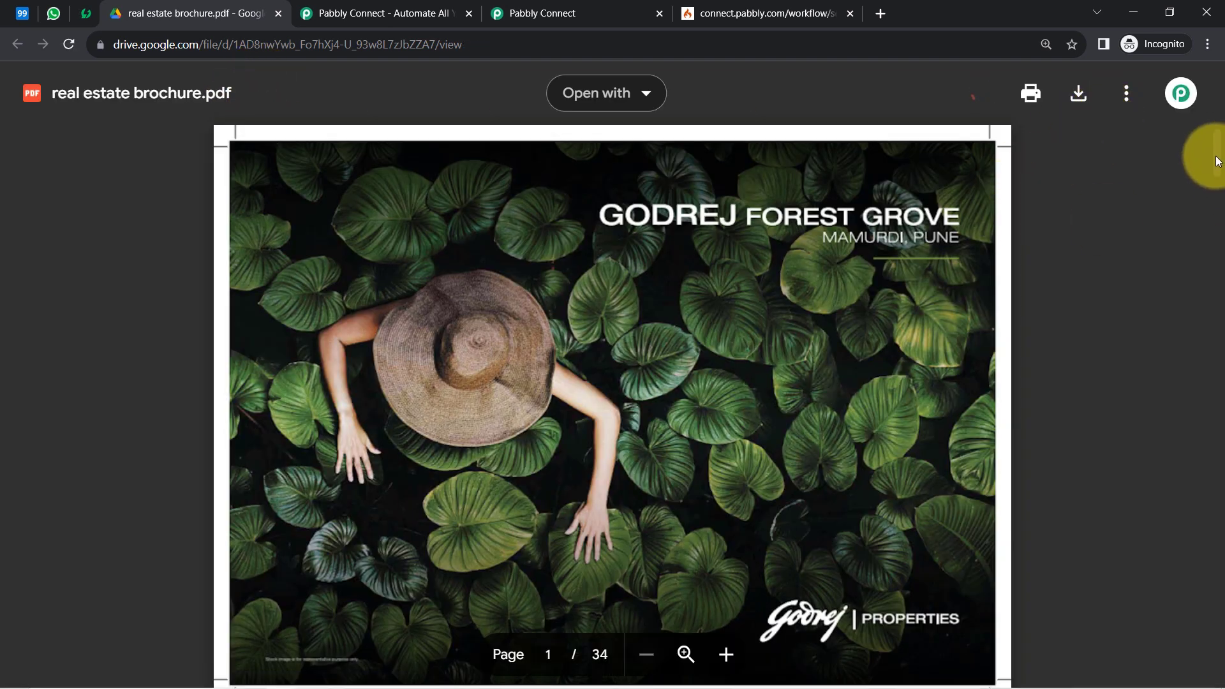
pyautogui.scroll(-10, 1216, 178)
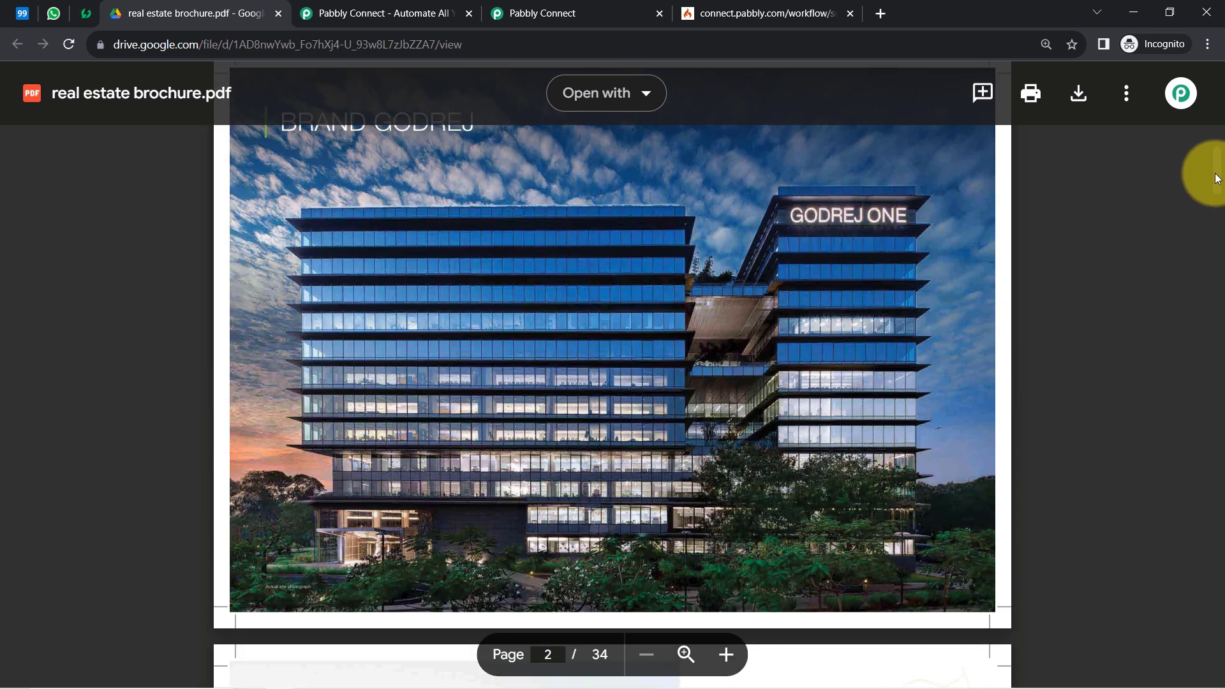
# Step: Close the brochure PDF, the Pabbly Connect landing page and the webhook page
pyautogui.click(276, 14)
pyautogui.click(276, 13)
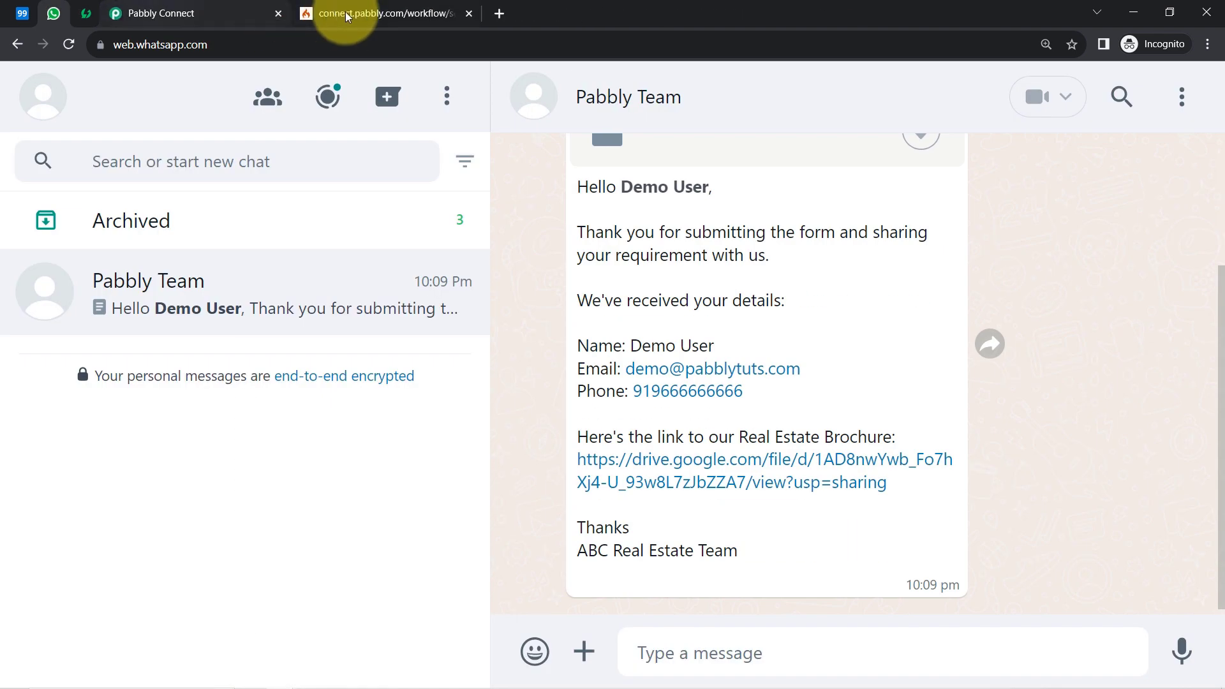
pyautogui.click(469, 13)
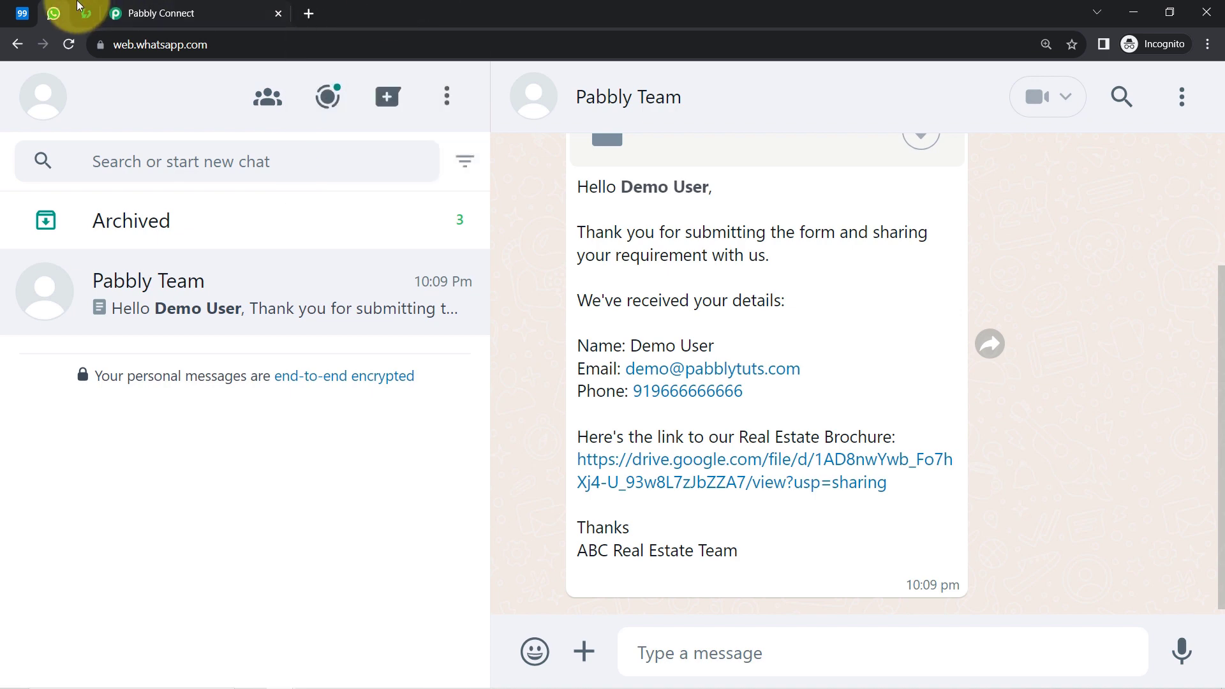
# Step: Look at the 99acres site, return to the Pabbly Connect workflow, and collapse its 99Acres trigger and AiSensy action steps
pyautogui.click(24, 14)
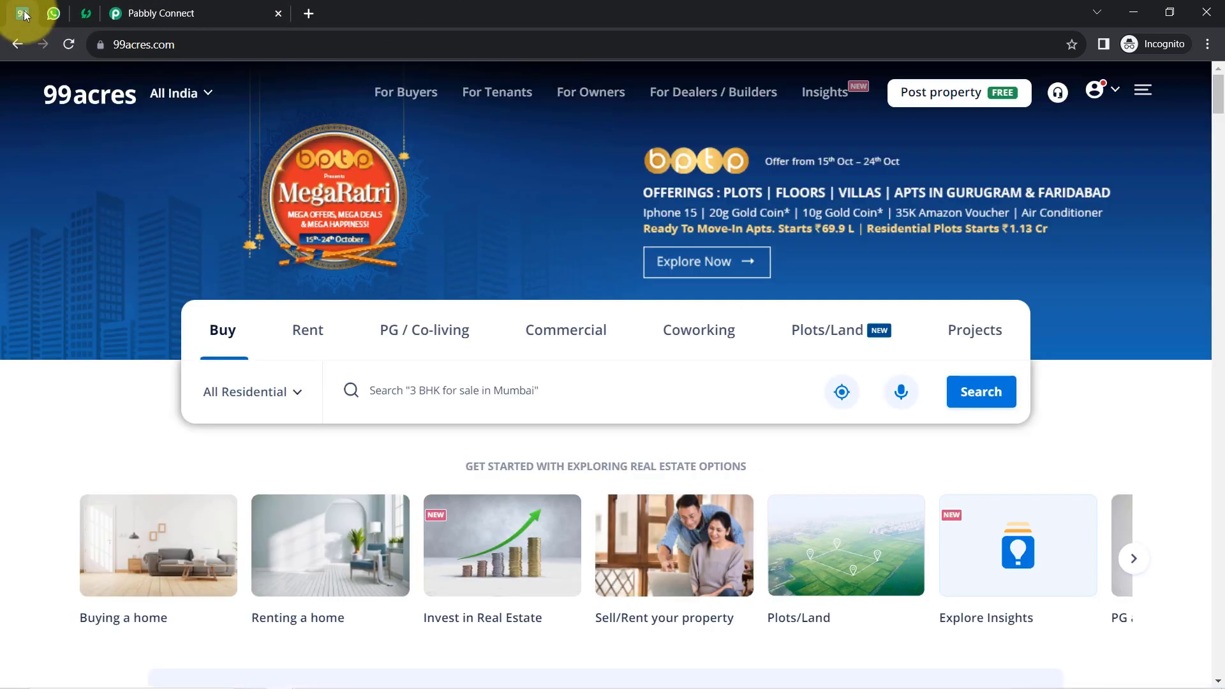
pyautogui.click(170, 13)
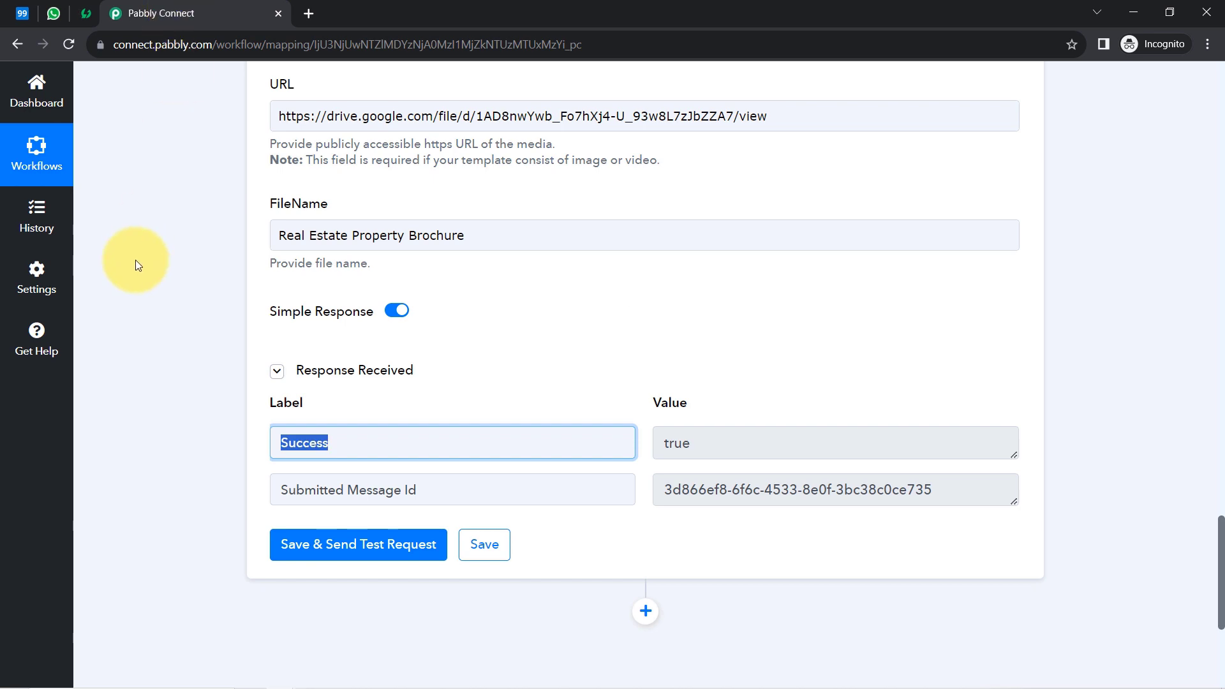
pyautogui.click(147, 286)
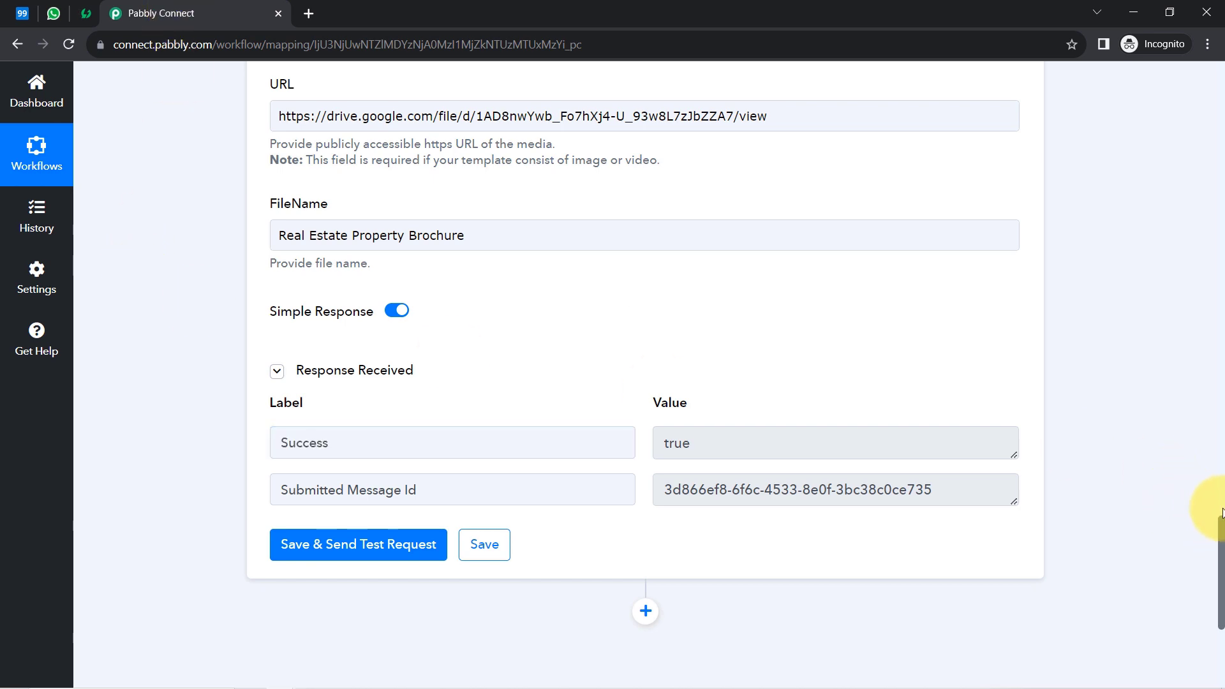
pyautogui.moveTo(1222, 515); pyautogui.dragTo(1205, 24)
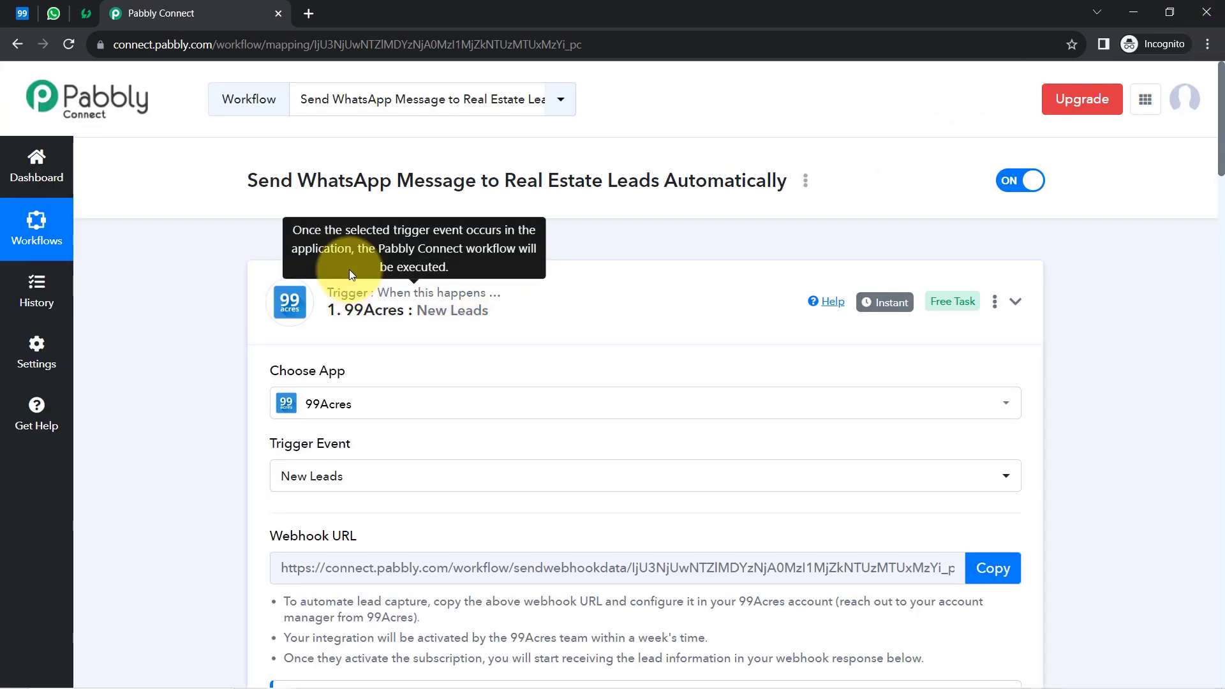
pyautogui.click(412, 337)
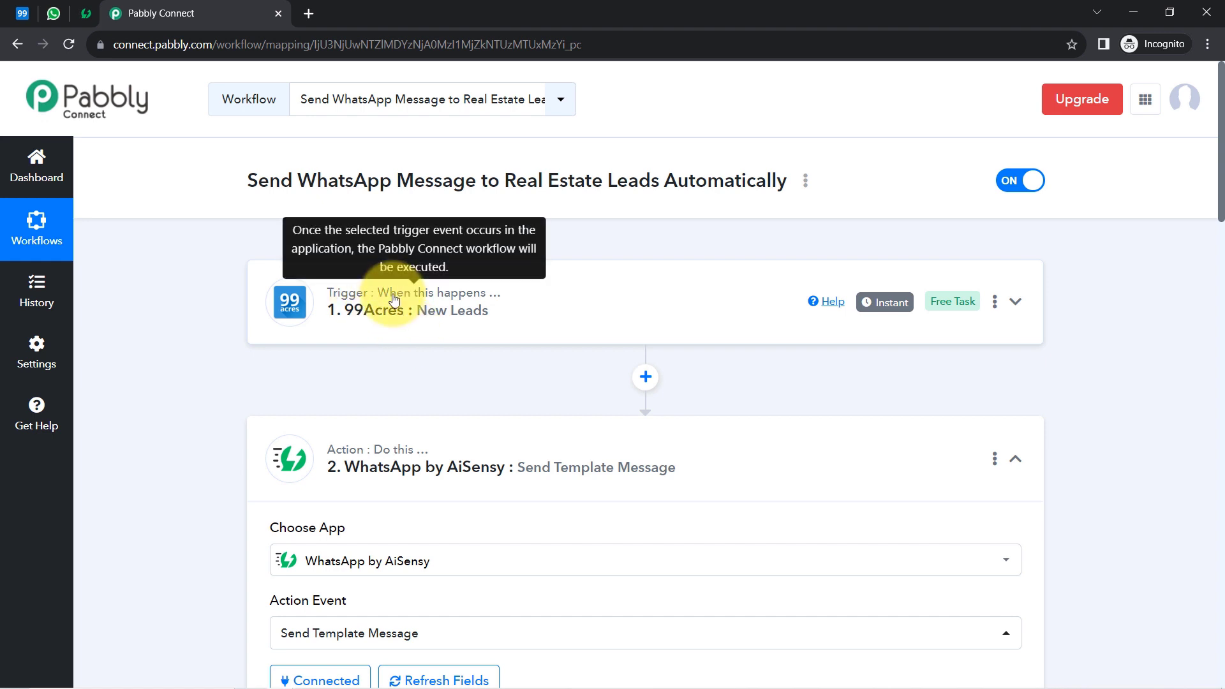
pyautogui.click(348, 458)
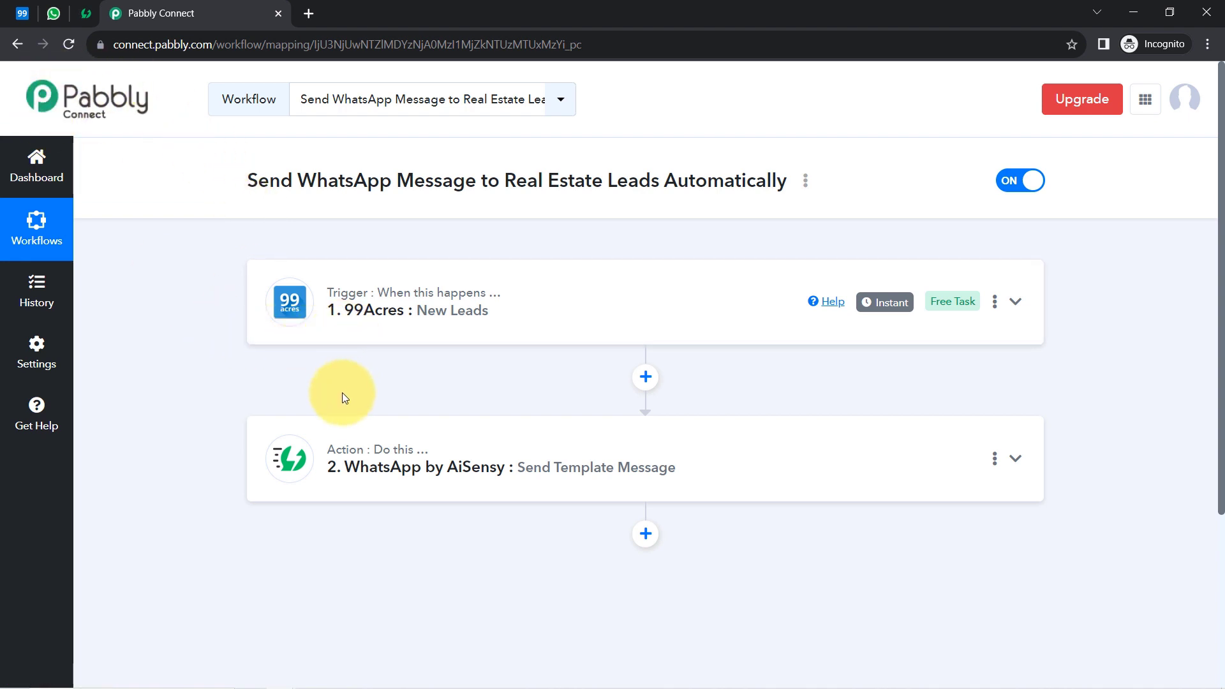
# Step: Review the AiSensy campaign overview and the WhatsApp message, and return to the Pabbly Connect workflow
pyautogui.click(85, 12)
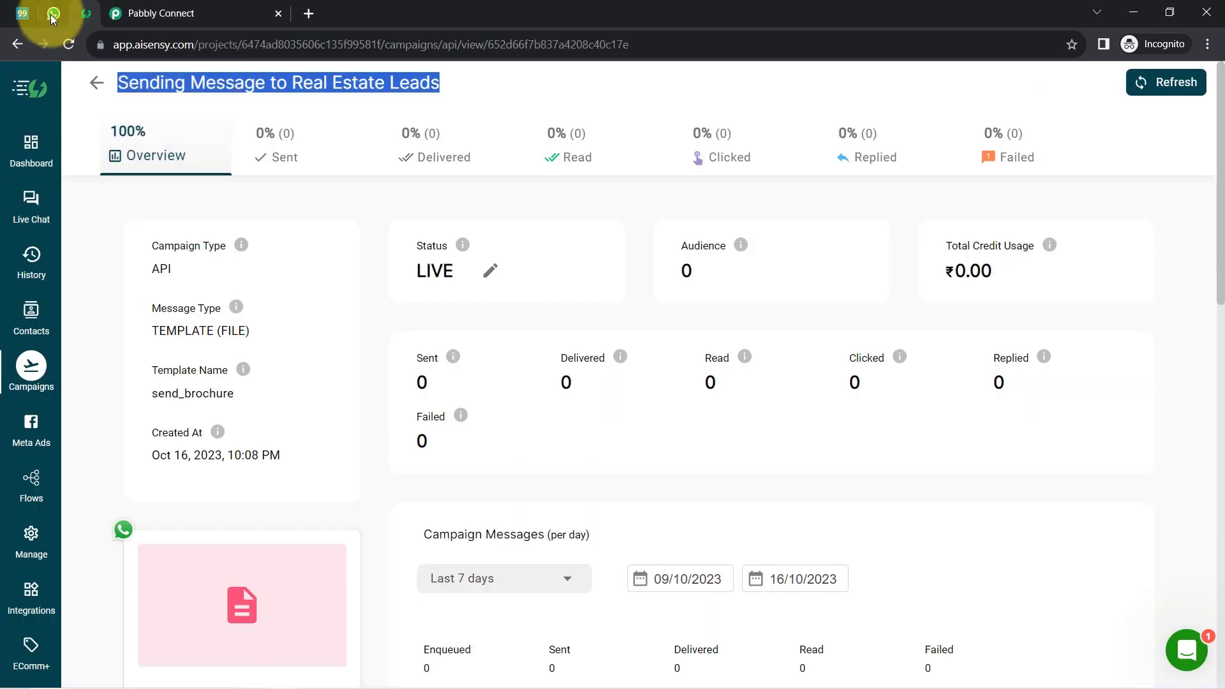
pyautogui.click(55, 16)
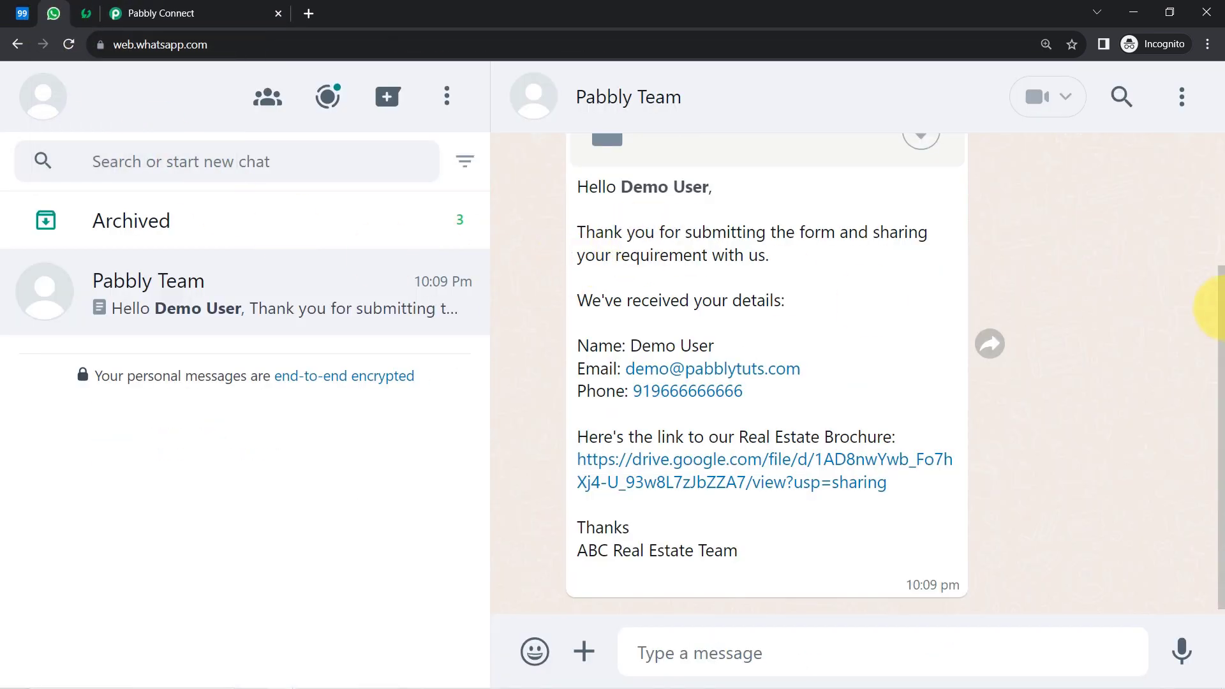
pyautogui.moveTo(1222, 312); pyautogui.dragTo(1181, 310)
pyautogui.click(201, 6)
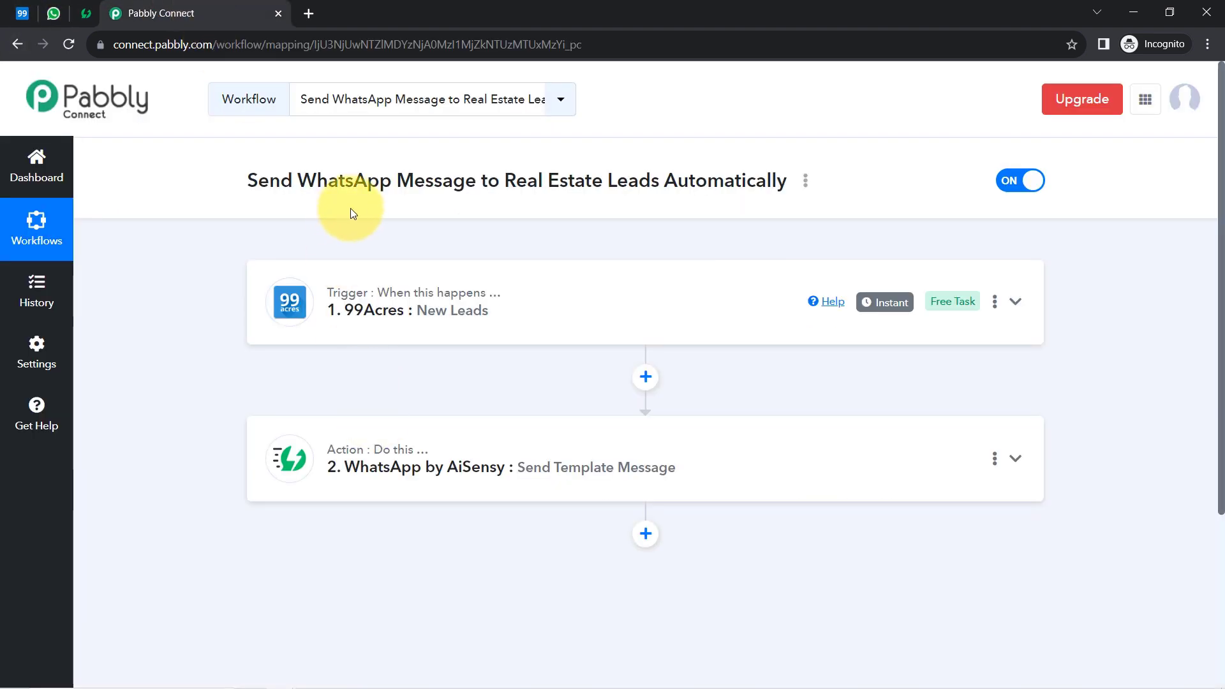
# Step: Copy the share link of the "Send WhatsApp Message to Real Estate Leads Automatically" workflow and close the sharing dialog
pyautogui.click(805, 181)
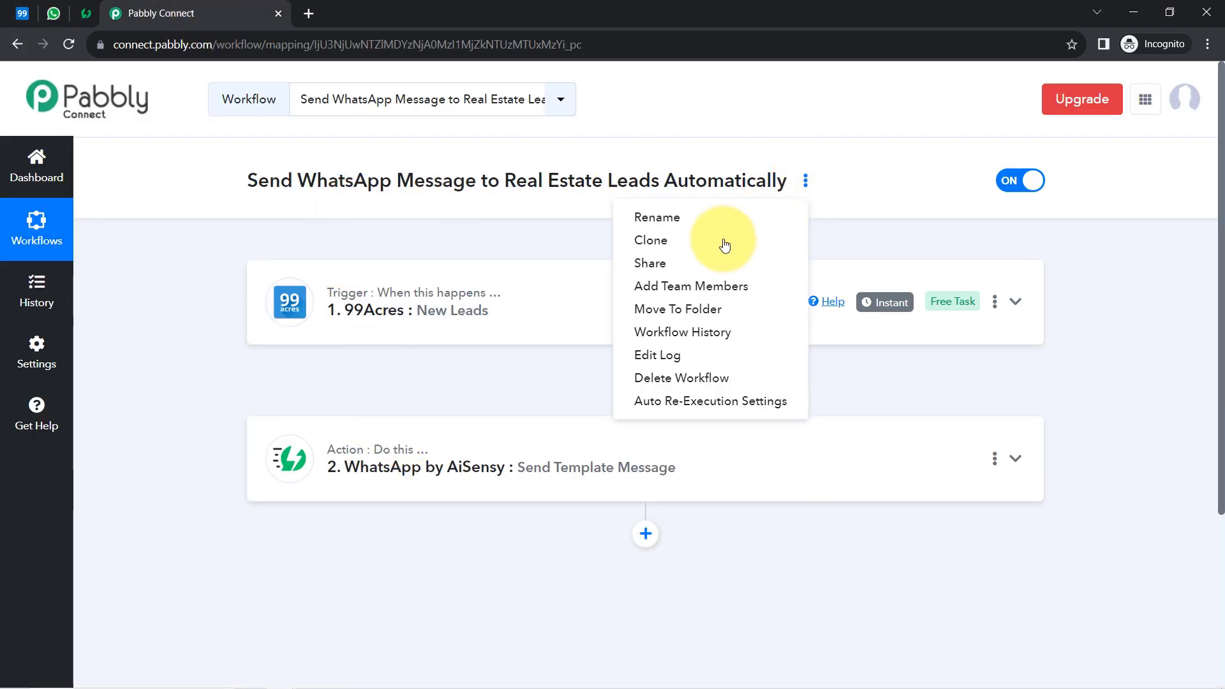
pyautogui.click(644, 263)
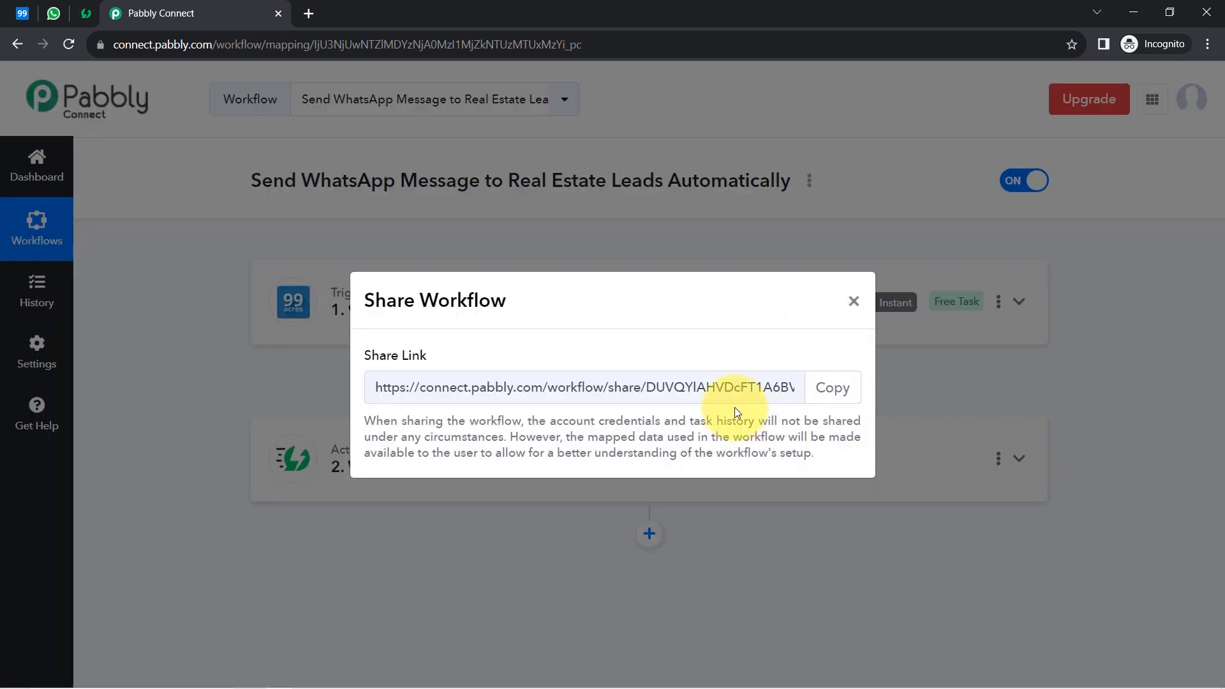
pyautogui.click(832, 387)
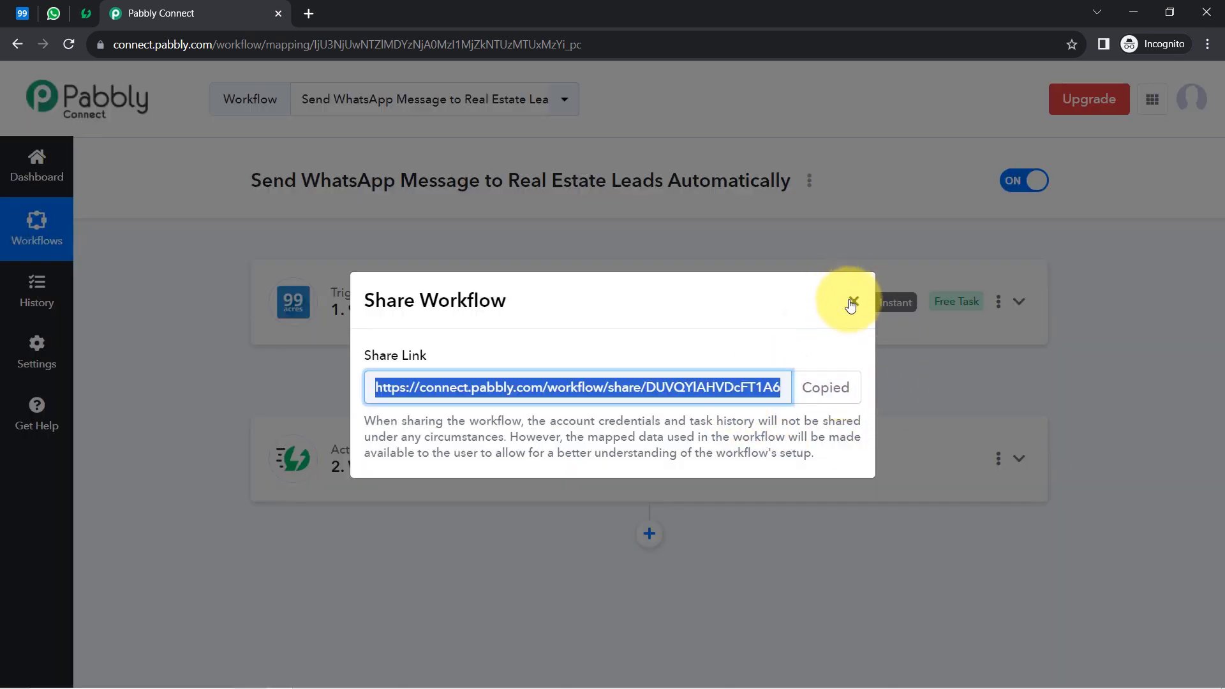
pyautogui.click(852, 302)
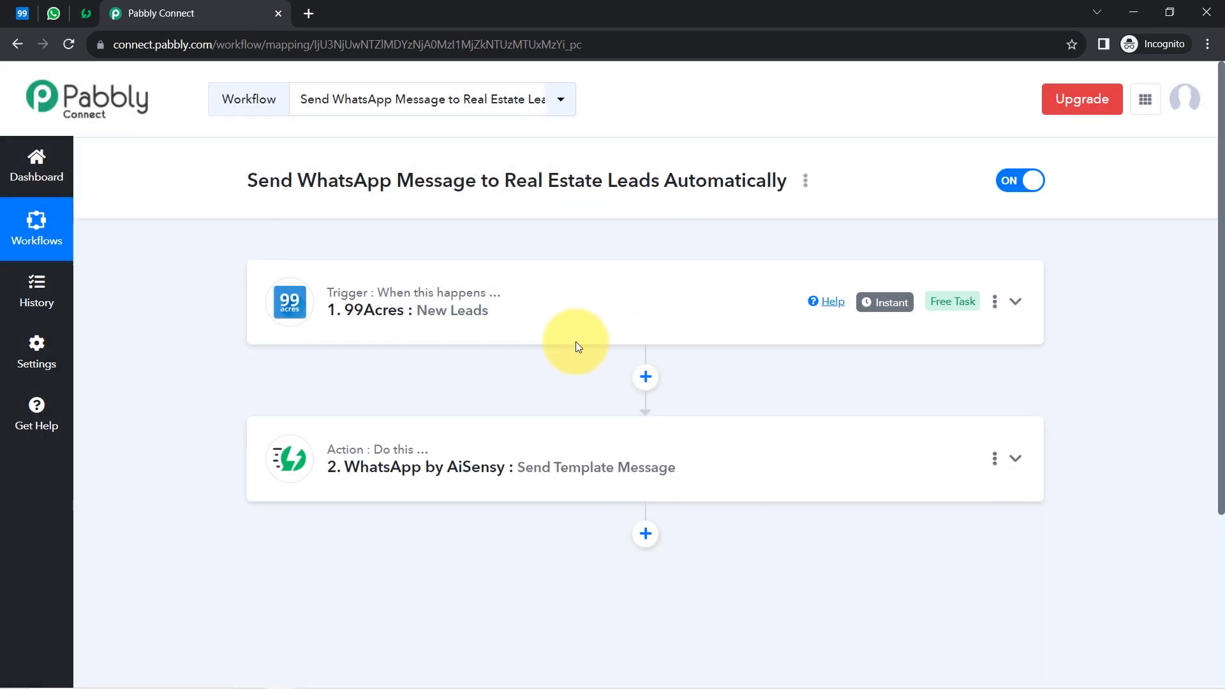